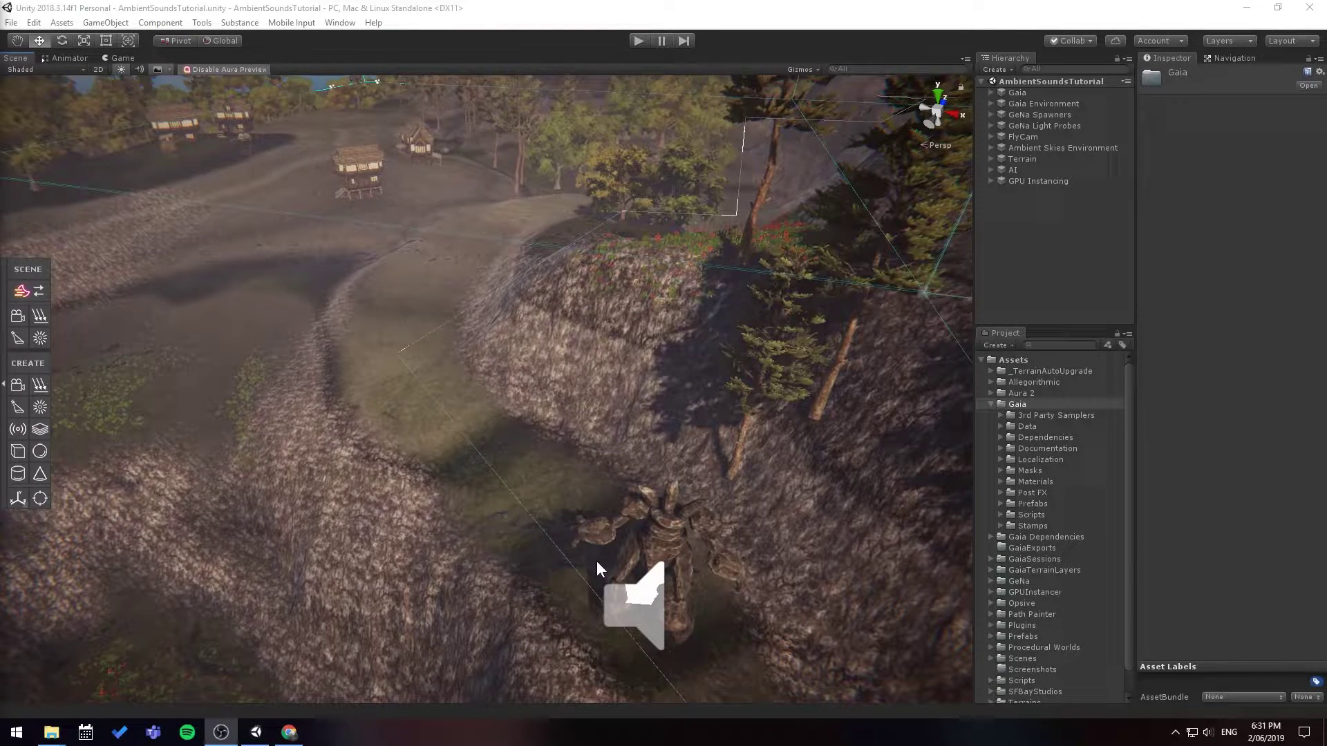
Run the scene in play mode, look around the village from the fly camera, and stop playback.
right_drag(596, 561, 645, 593)
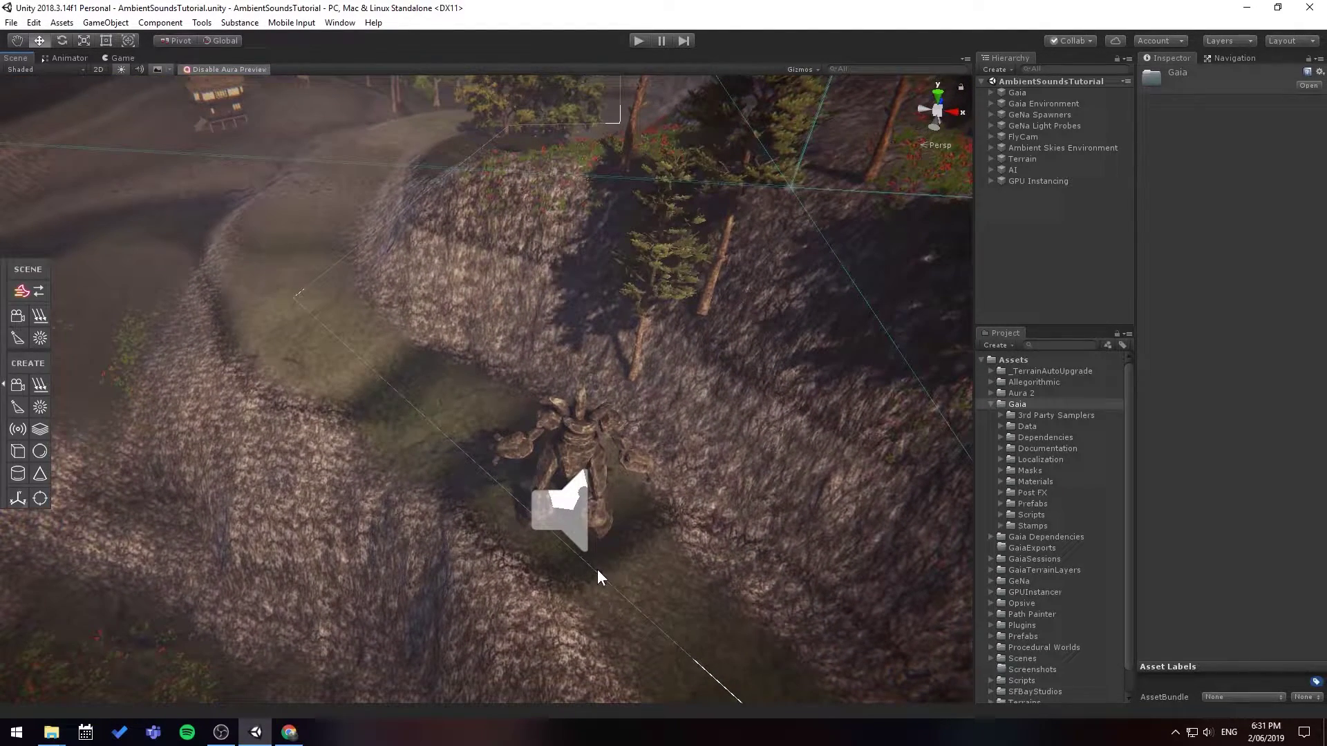
click(635, 43)
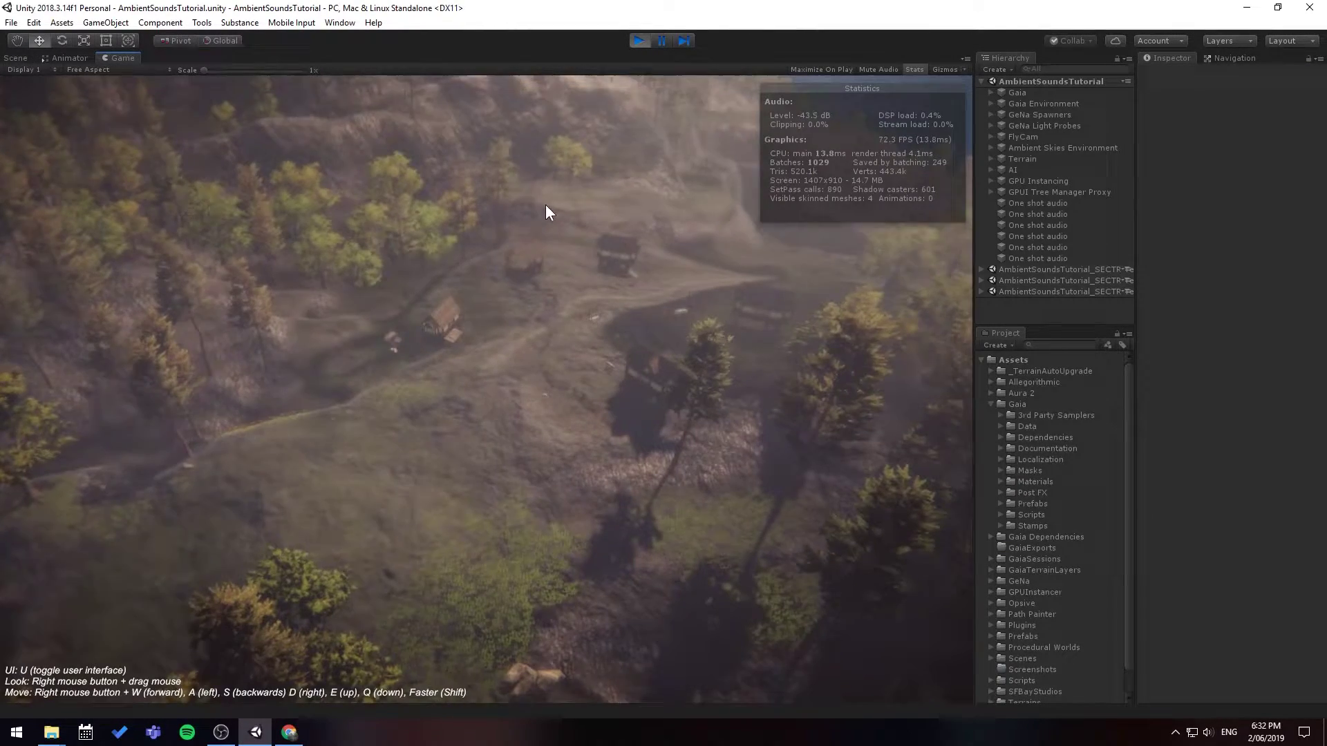
mouse_move(545, 205)
right_down()
mouse_move(583, 205)
mouse_move(474, 201)
mouse_move(535, 202)
right_up()
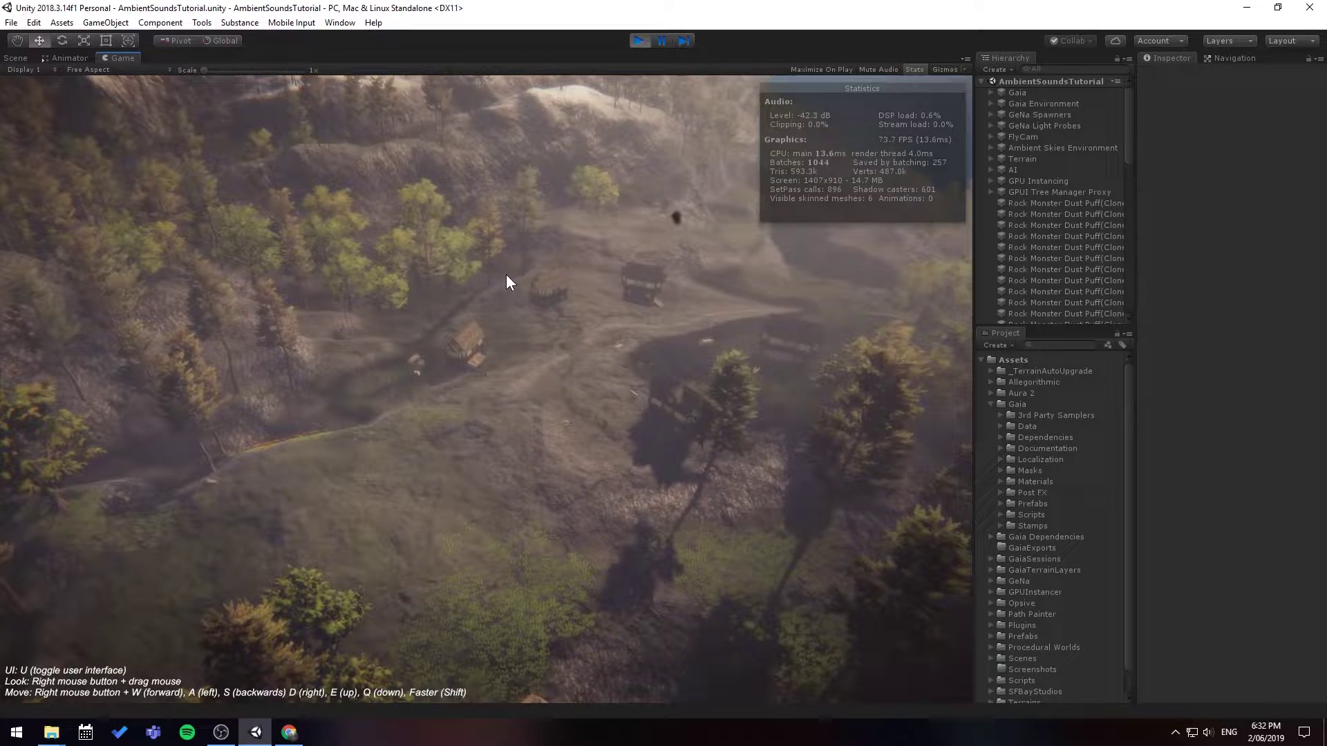
right_drag(506, 275, 502, 273)
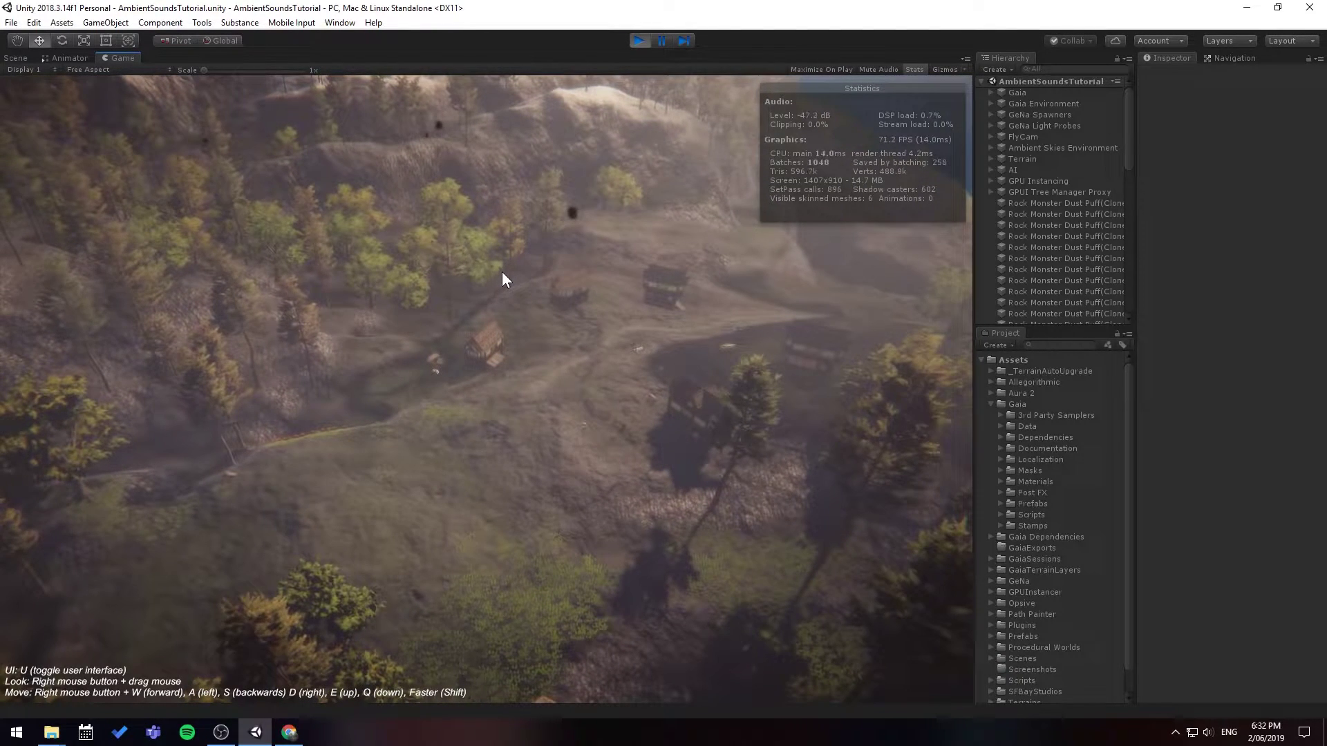
click(637, 38)
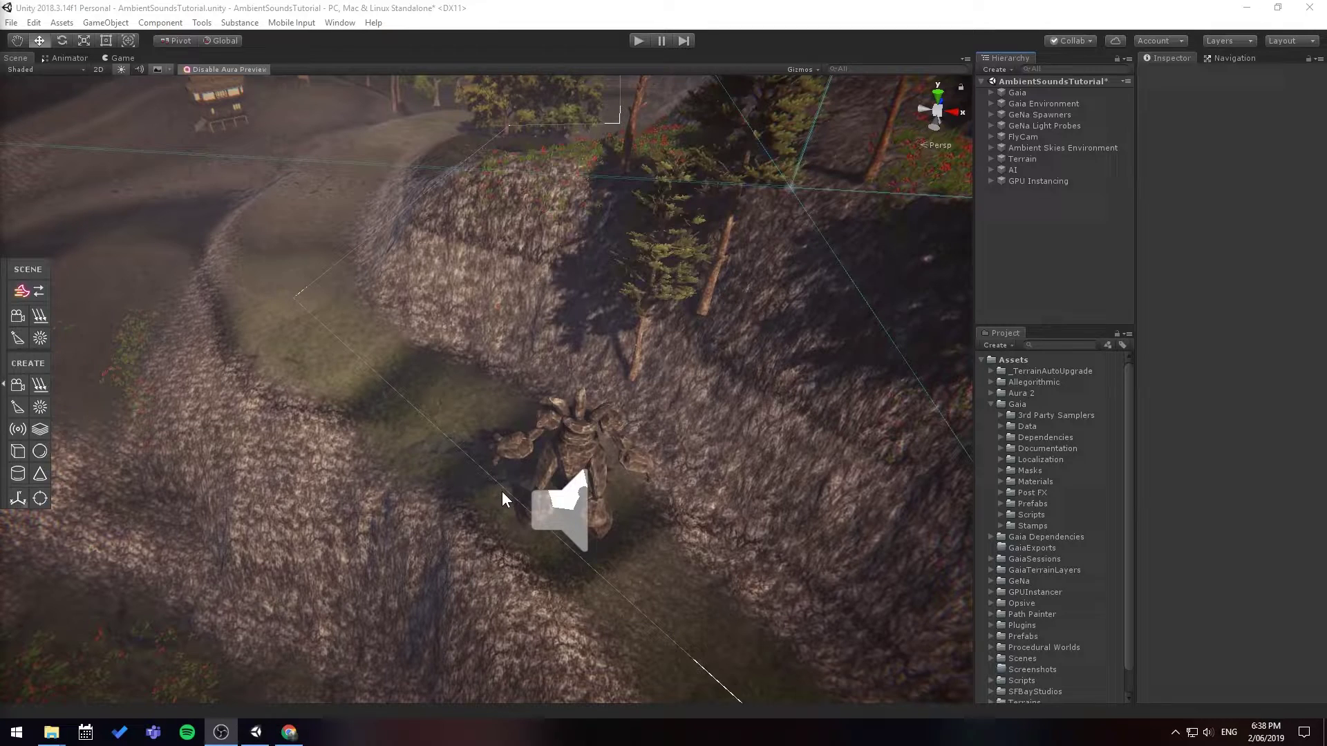
Open the Ambient Sounds Manager and create an Ambience Manager in the scene.
click(334, 23)
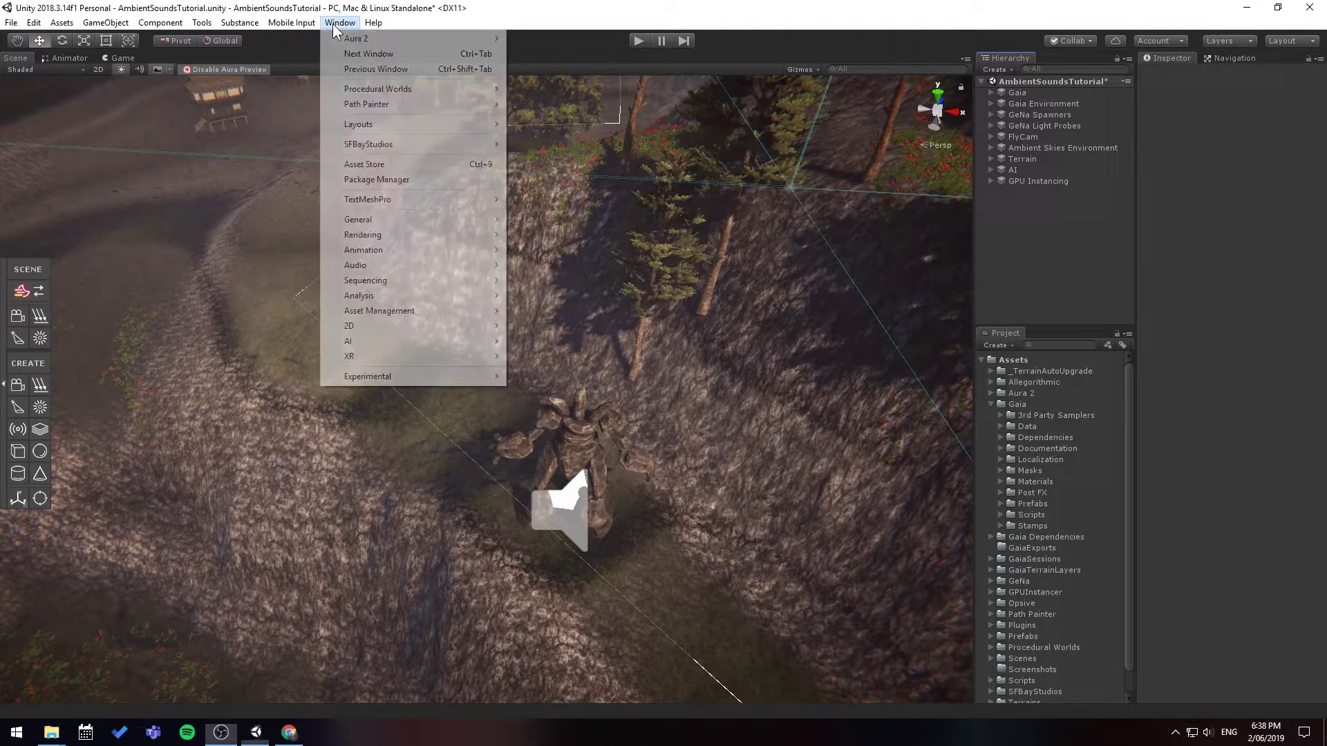
mouse_move(373, 89)
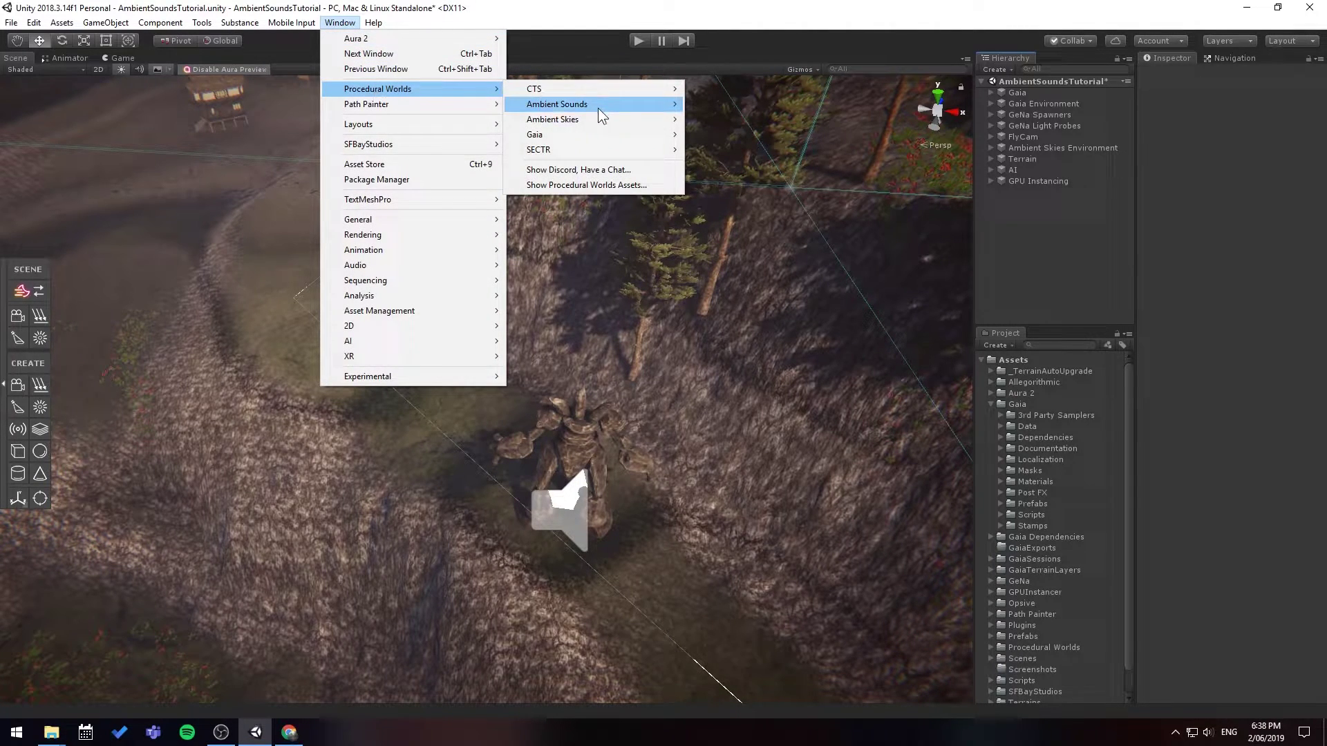
mouse_move(615, 105)
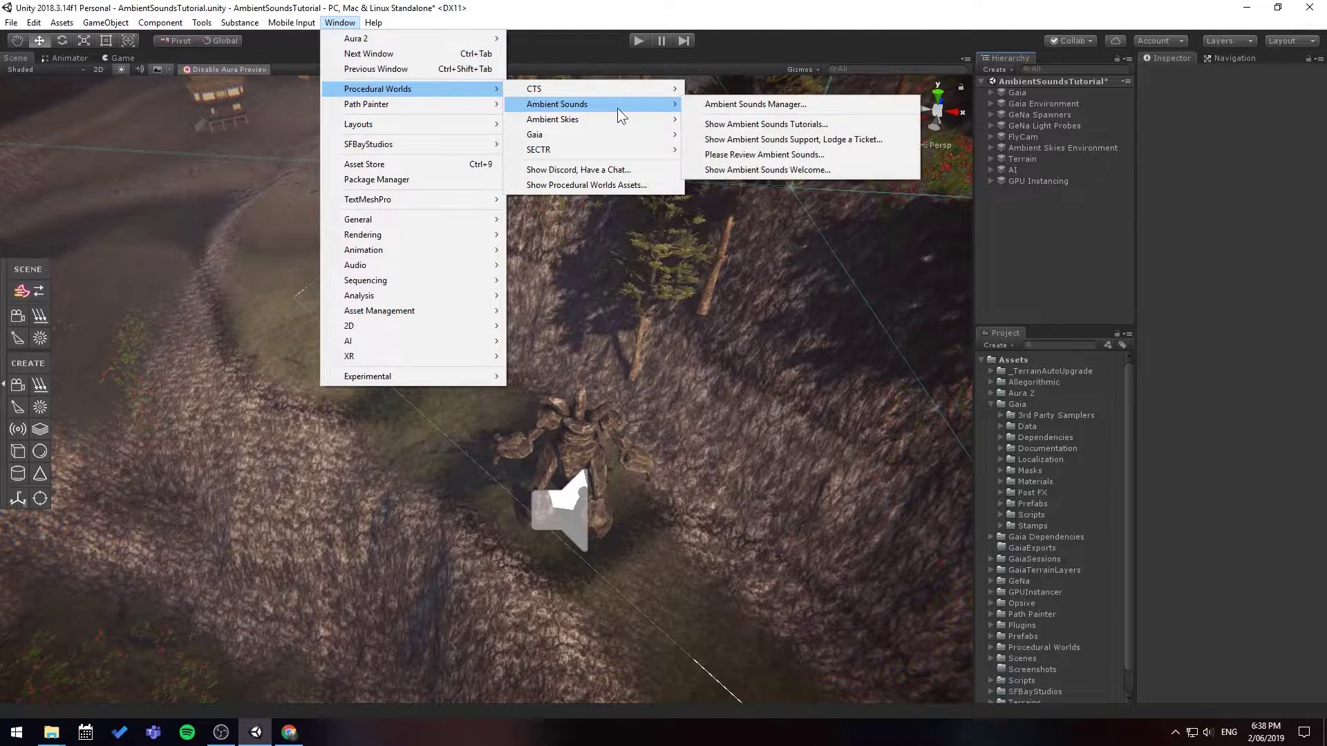
click(757, 106)
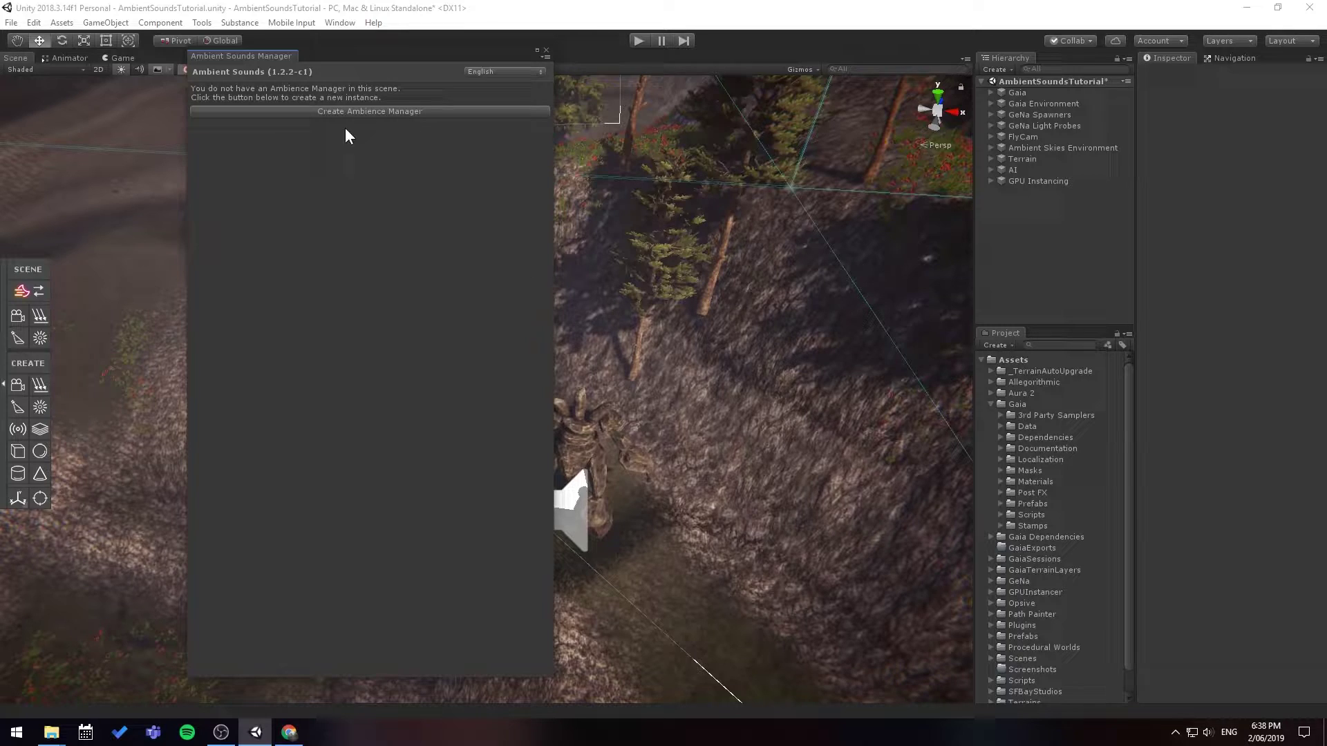
click(432, 111)
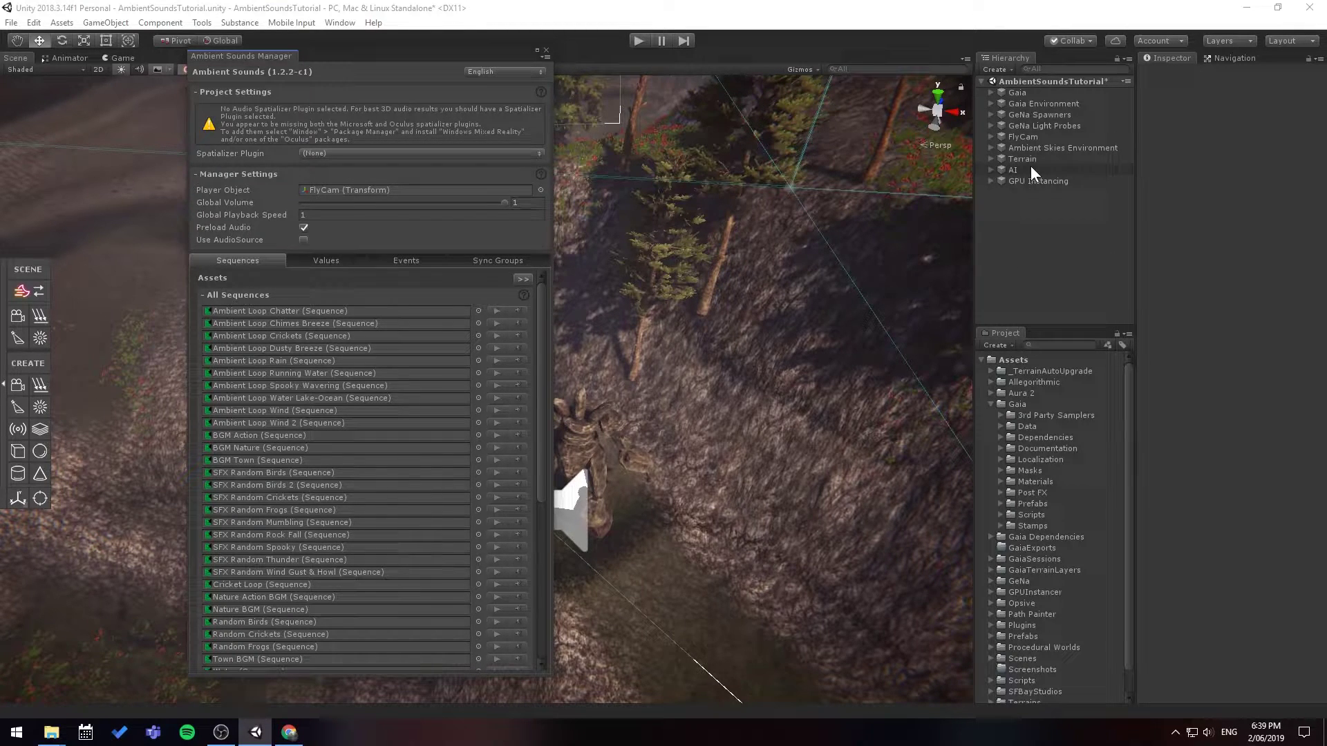
Inspect the FlyCam object and the settings of the Ambient Loop Chatter sequence.
click(1044, 139)
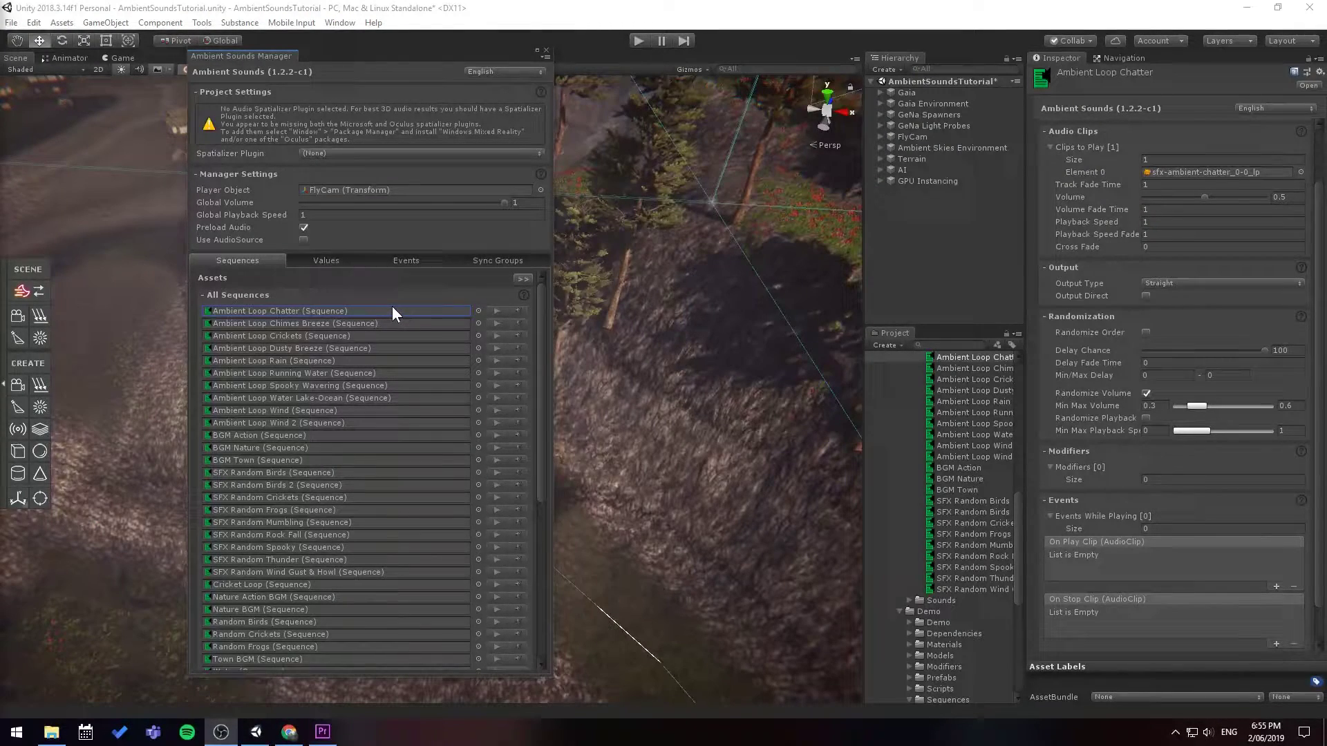
click(411, 311)
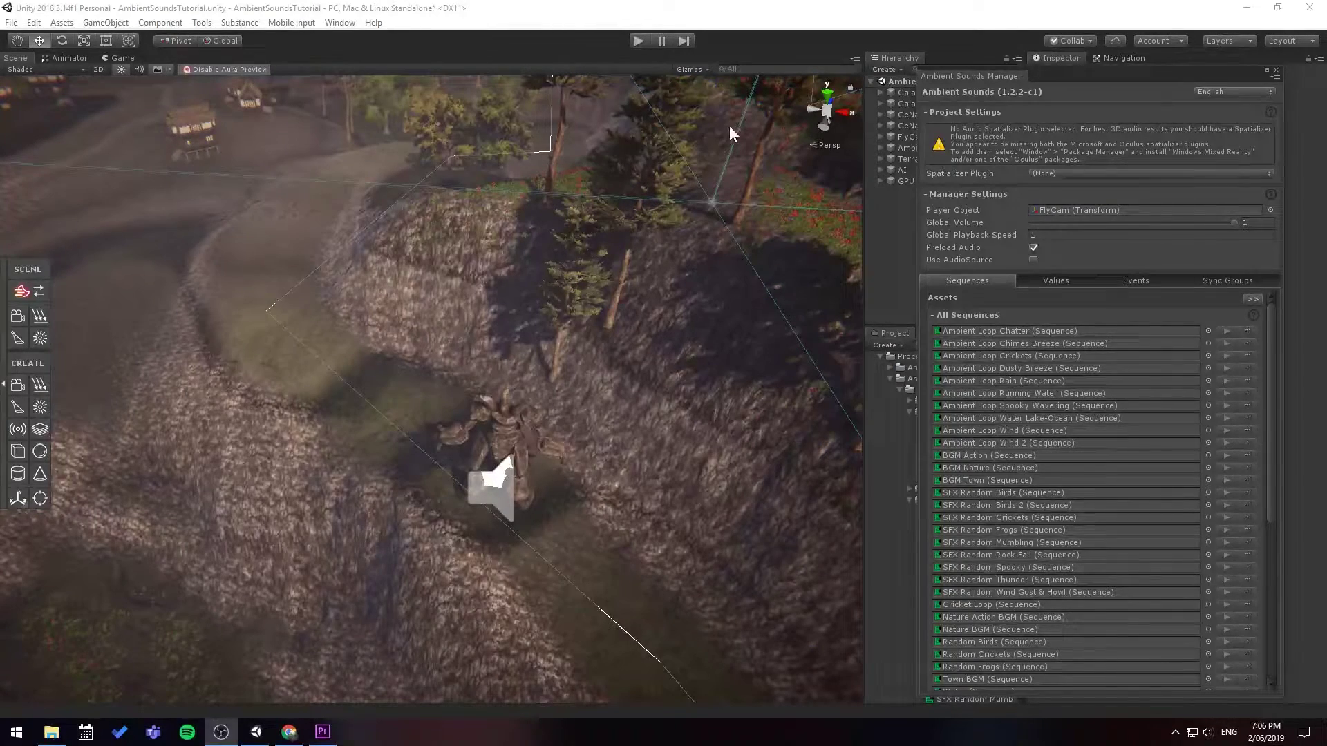
Run the scene, play the BGM Action sequence, check it in the Ambient Sounds monitor, and stop playback.
click(639, 41)
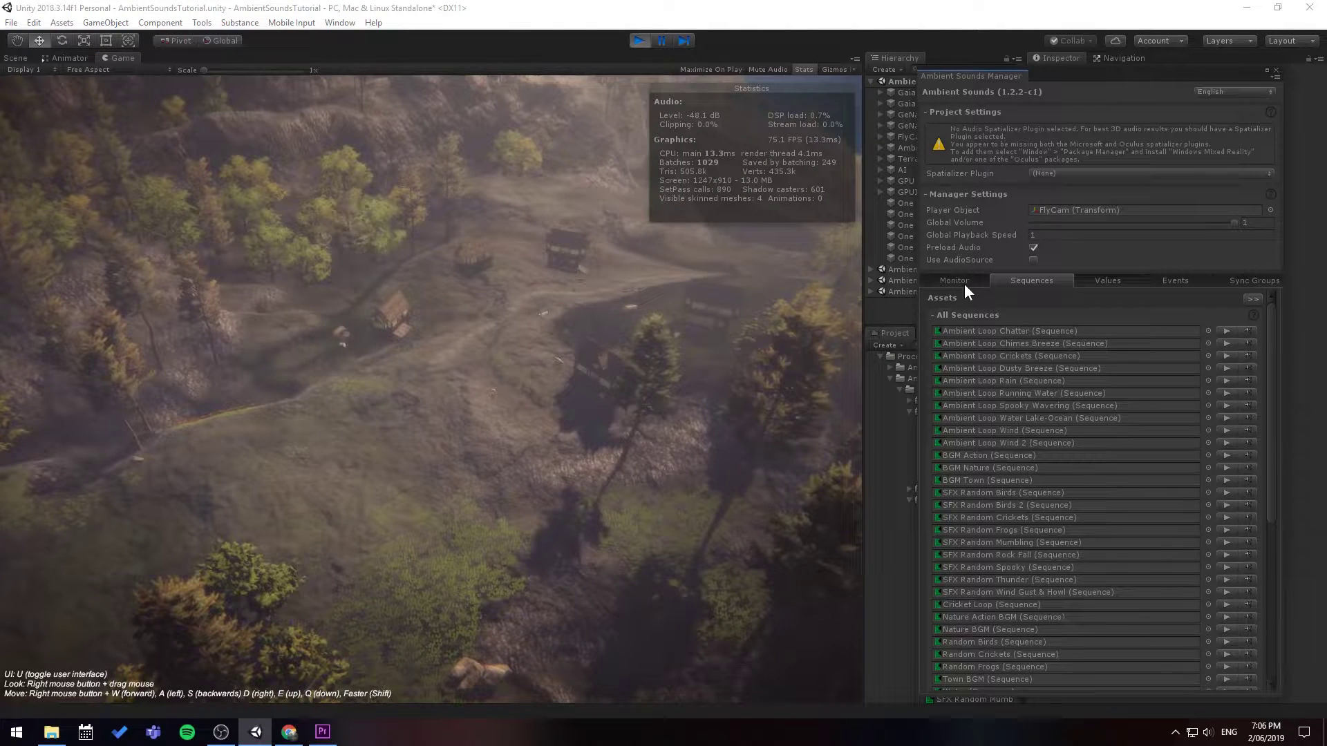
click(967, 285)
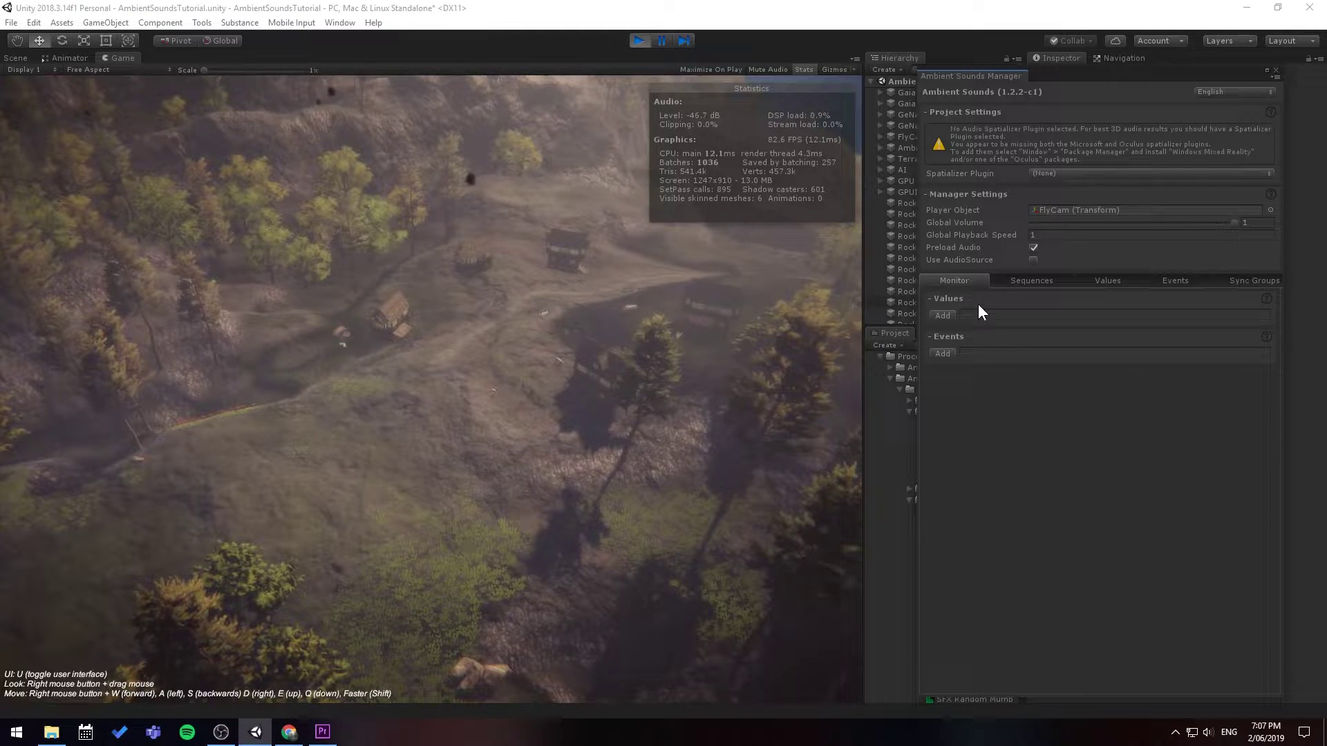
click(1026, 279)
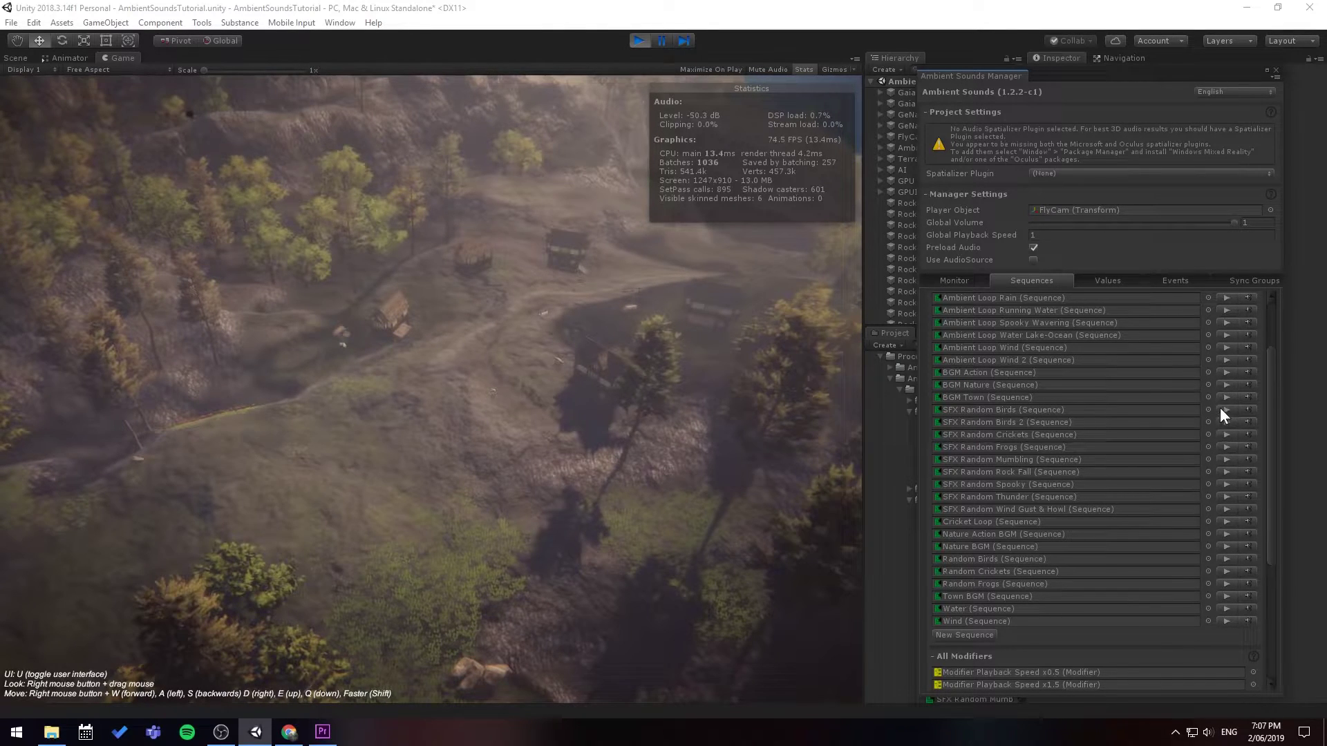
click(1227, 376)
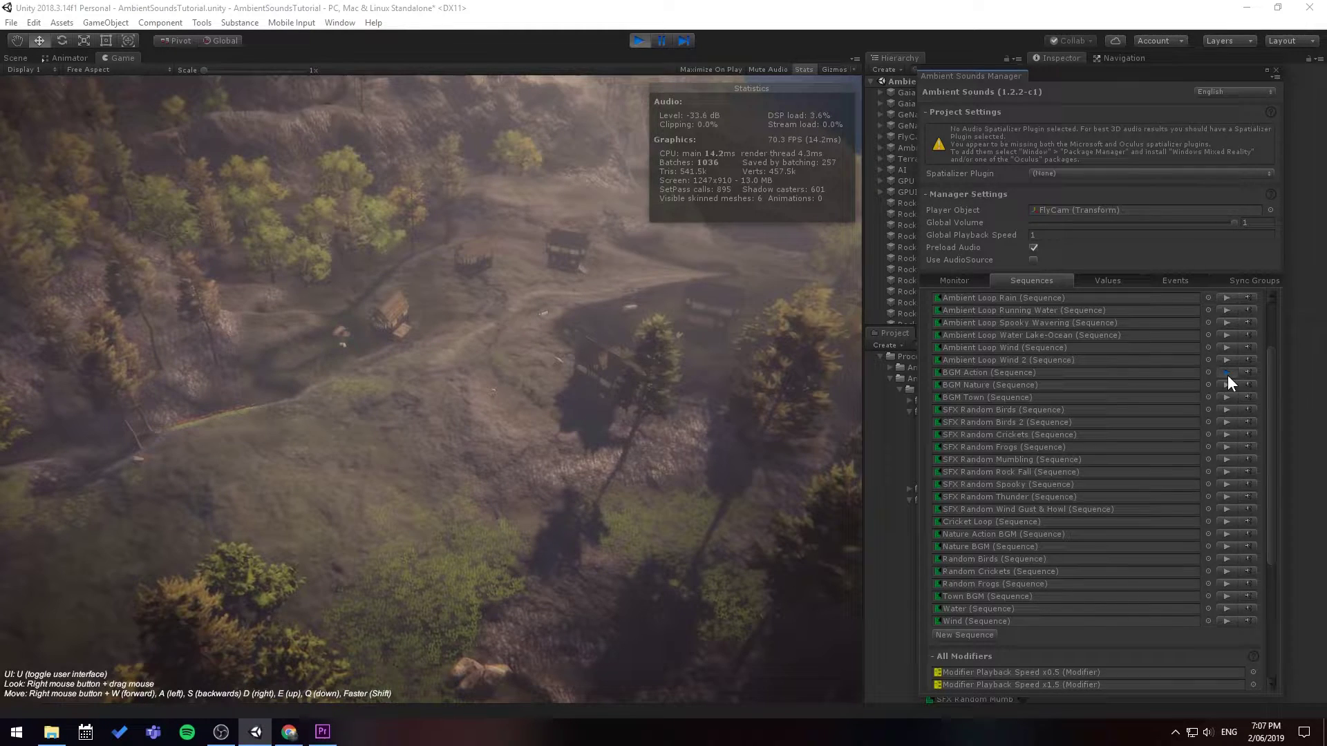
click(971, 279)
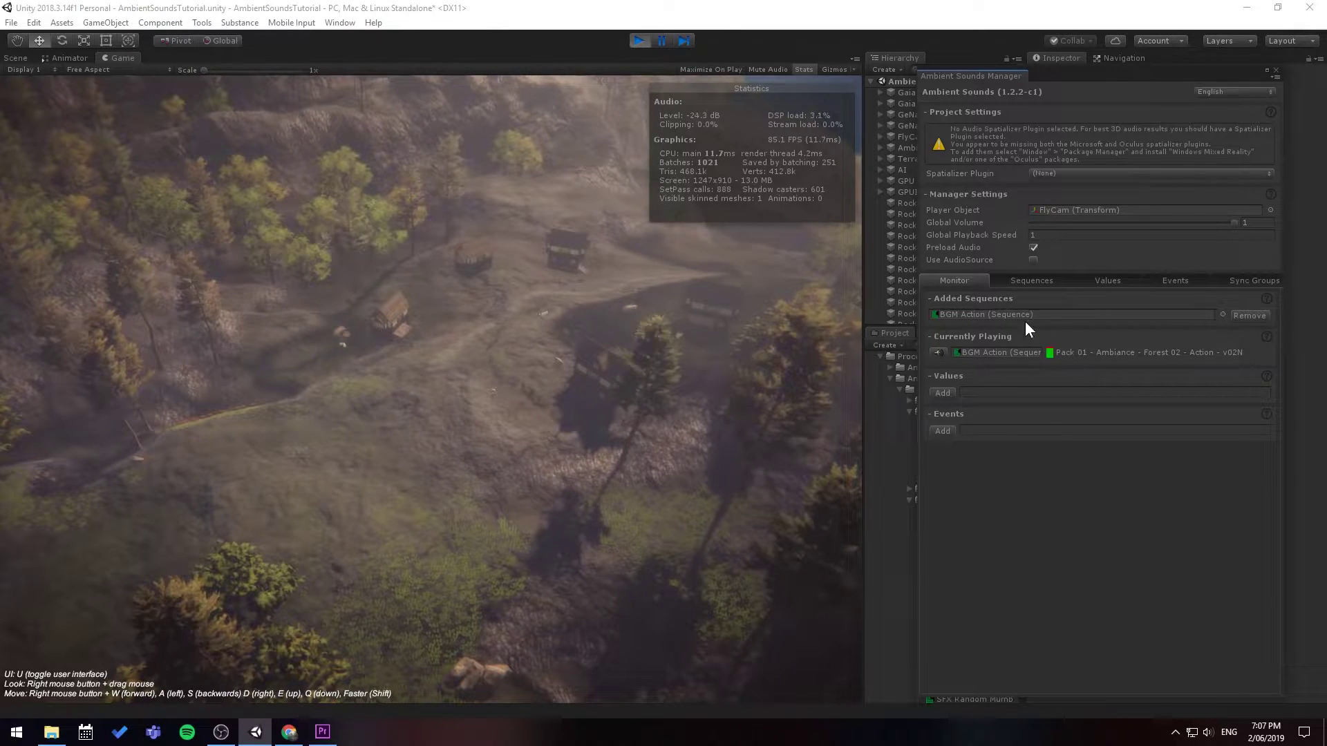
click(645, 41)
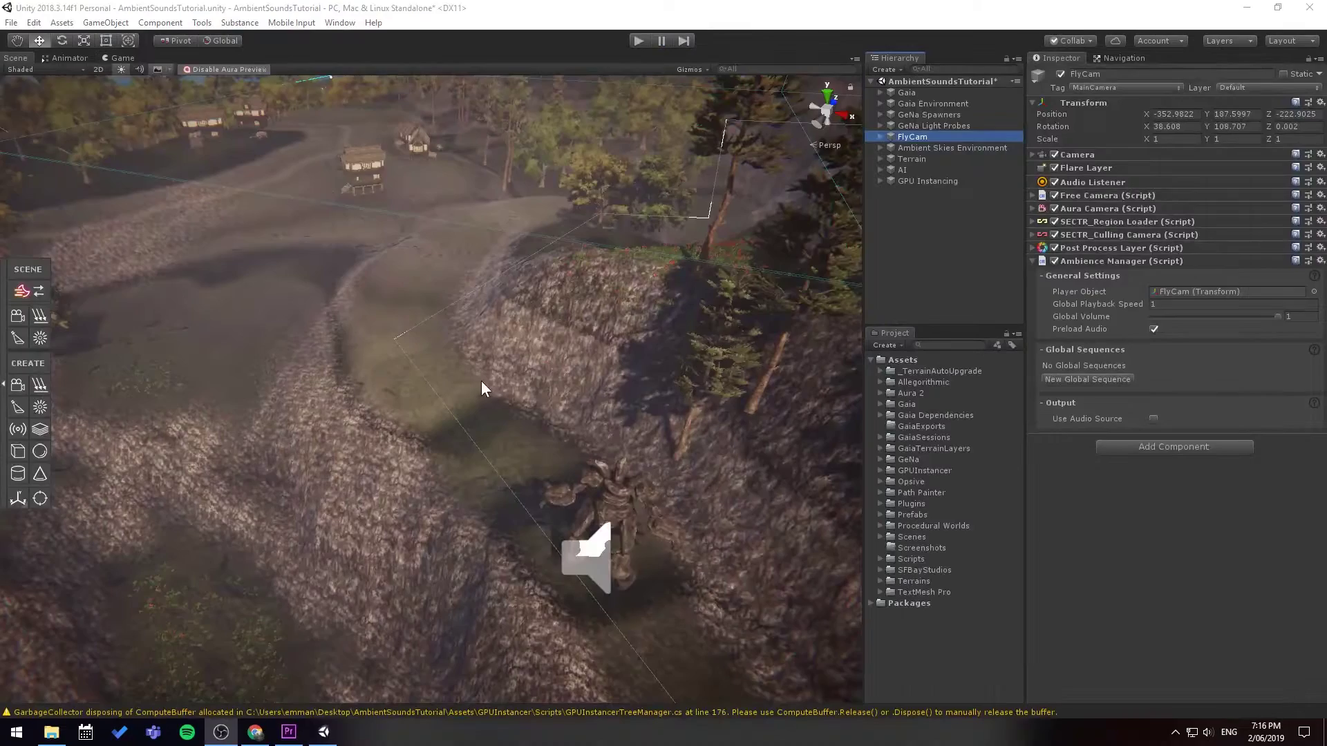
Add a new global sequence to FlyCam's Ambience Manager and assign the Wind sequence to it.
right_drag(481, 380, 503, 336)
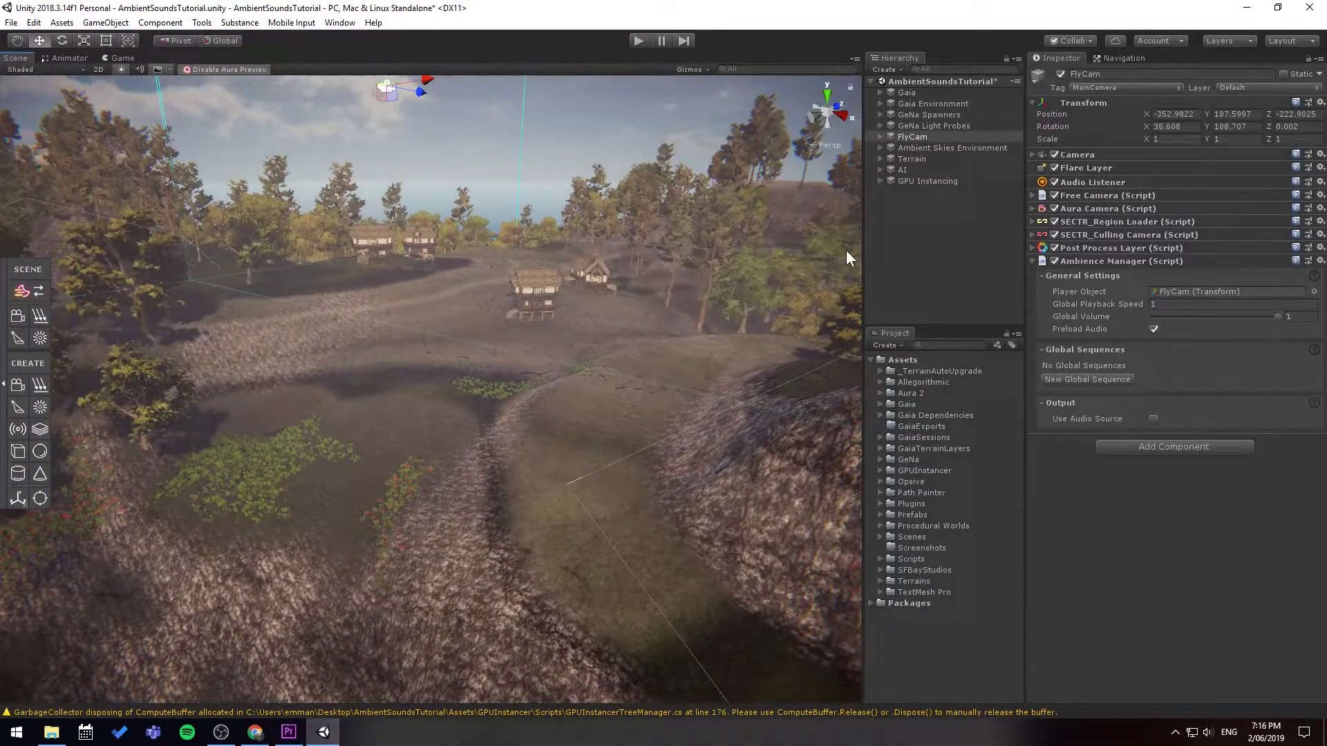
click(941, 138)
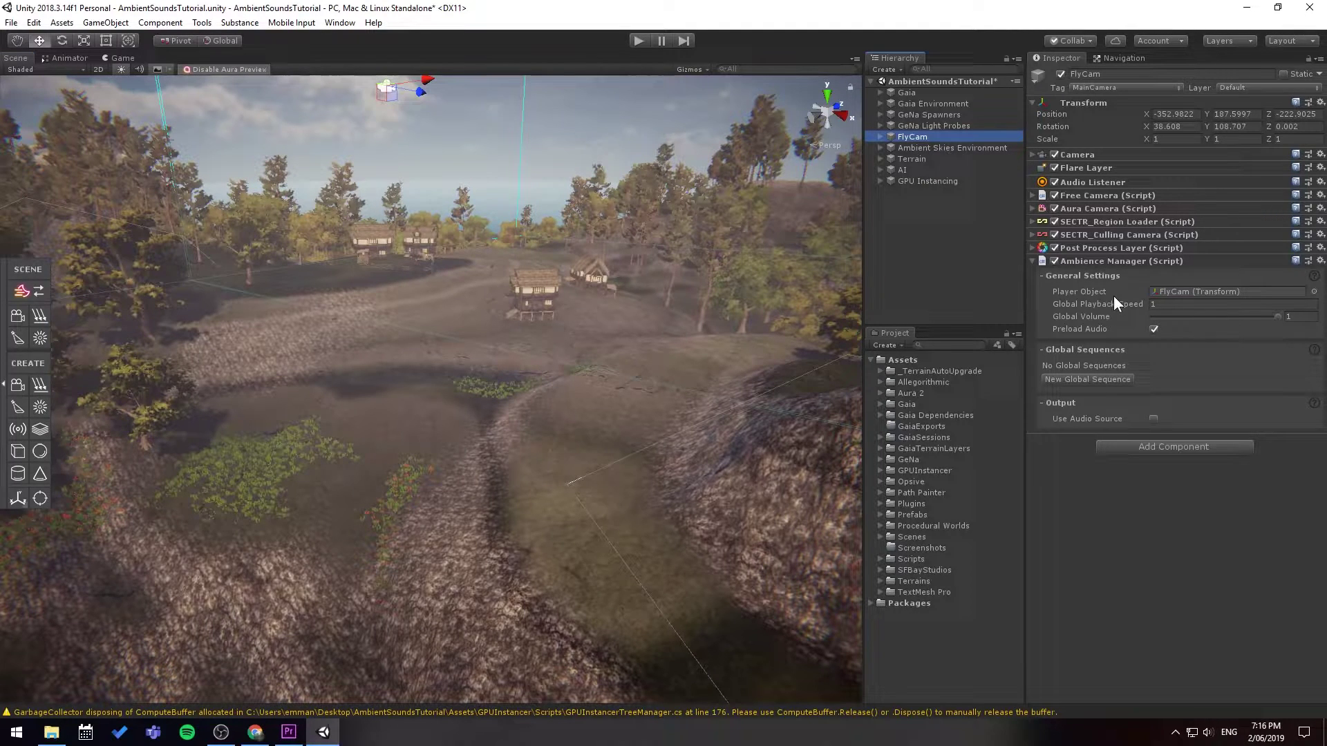
click(1105, 383)
click(1276, 365)
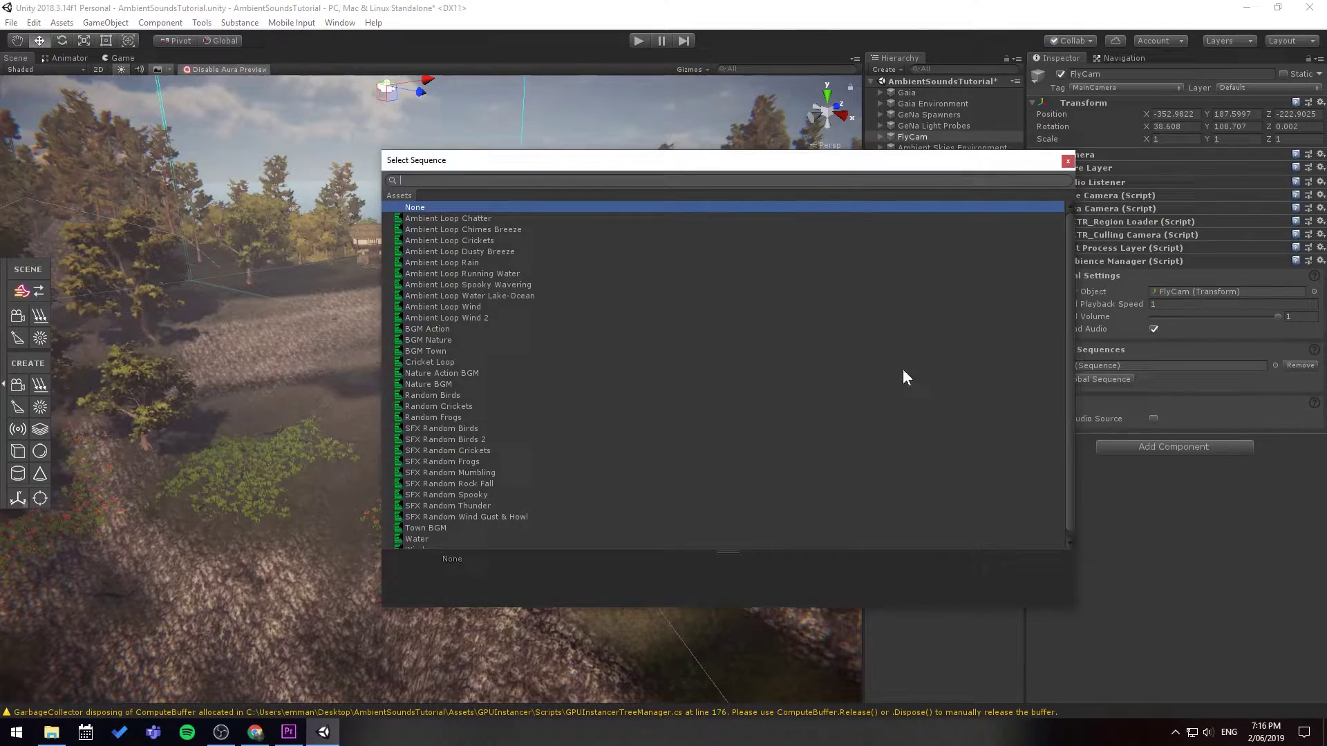
double_click(418, 545)
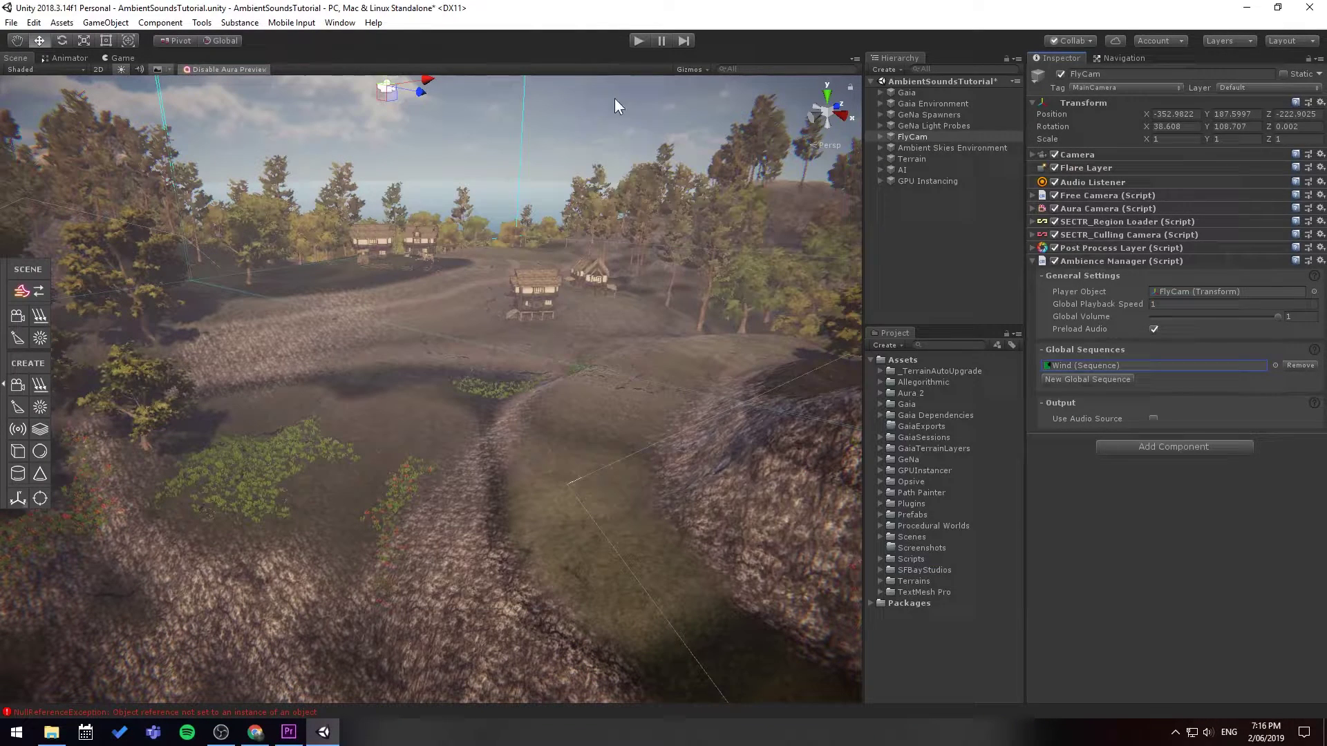
Test the global Wind sequence in play mode while looking around the village, and stop playback.
click(638, 40)
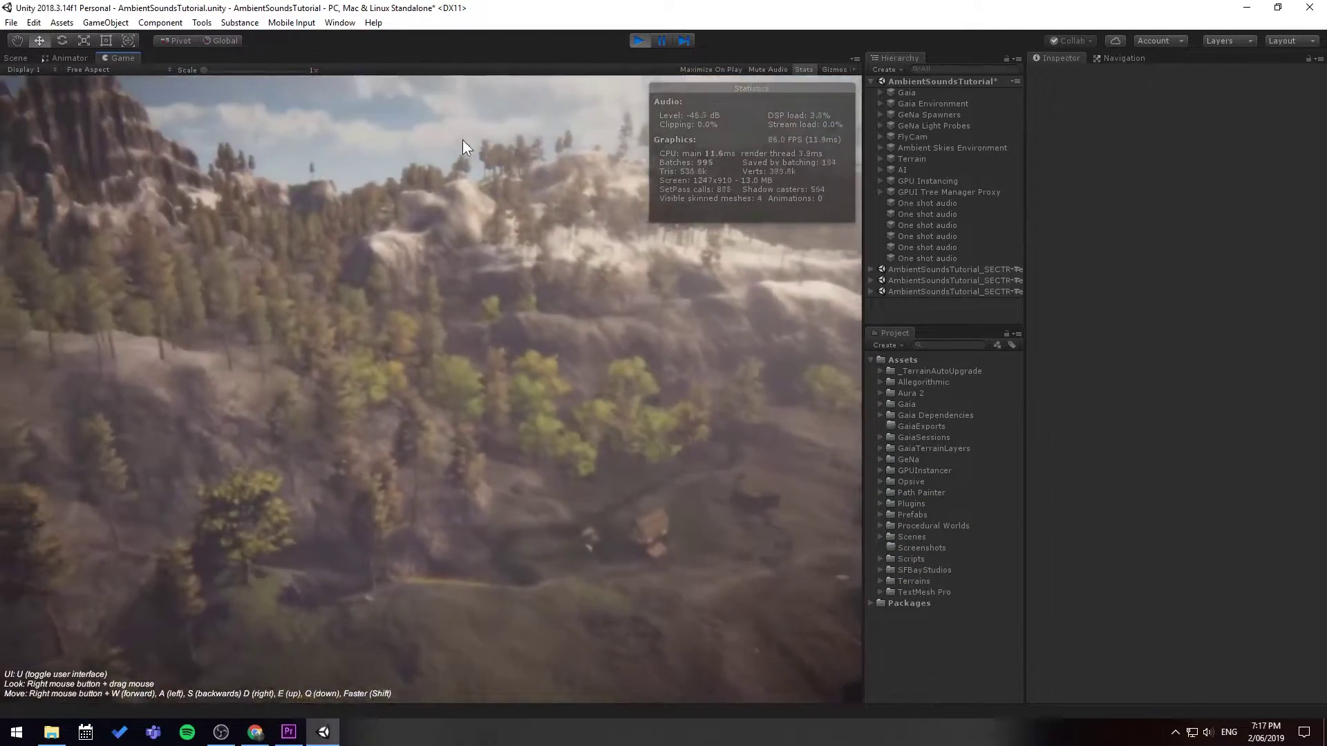
right_drag(463, 140, 618, 141)
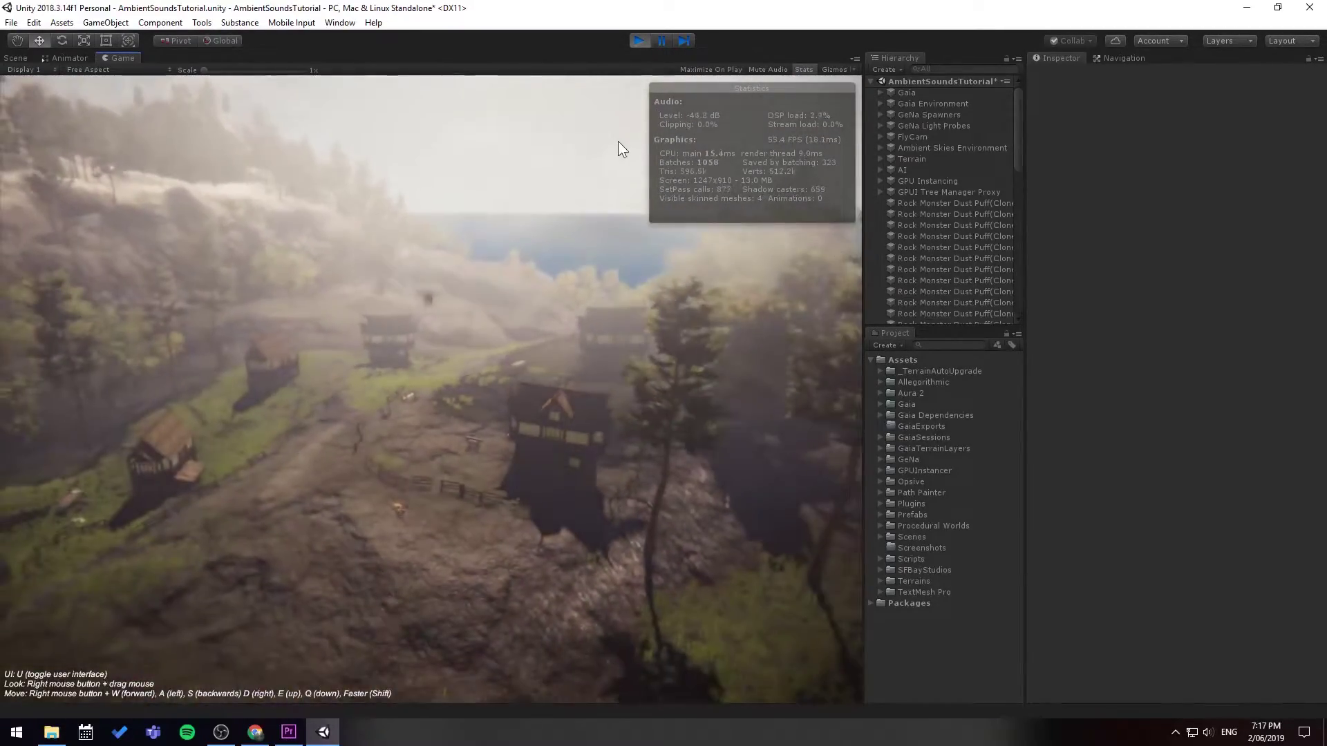
click(639, 40)
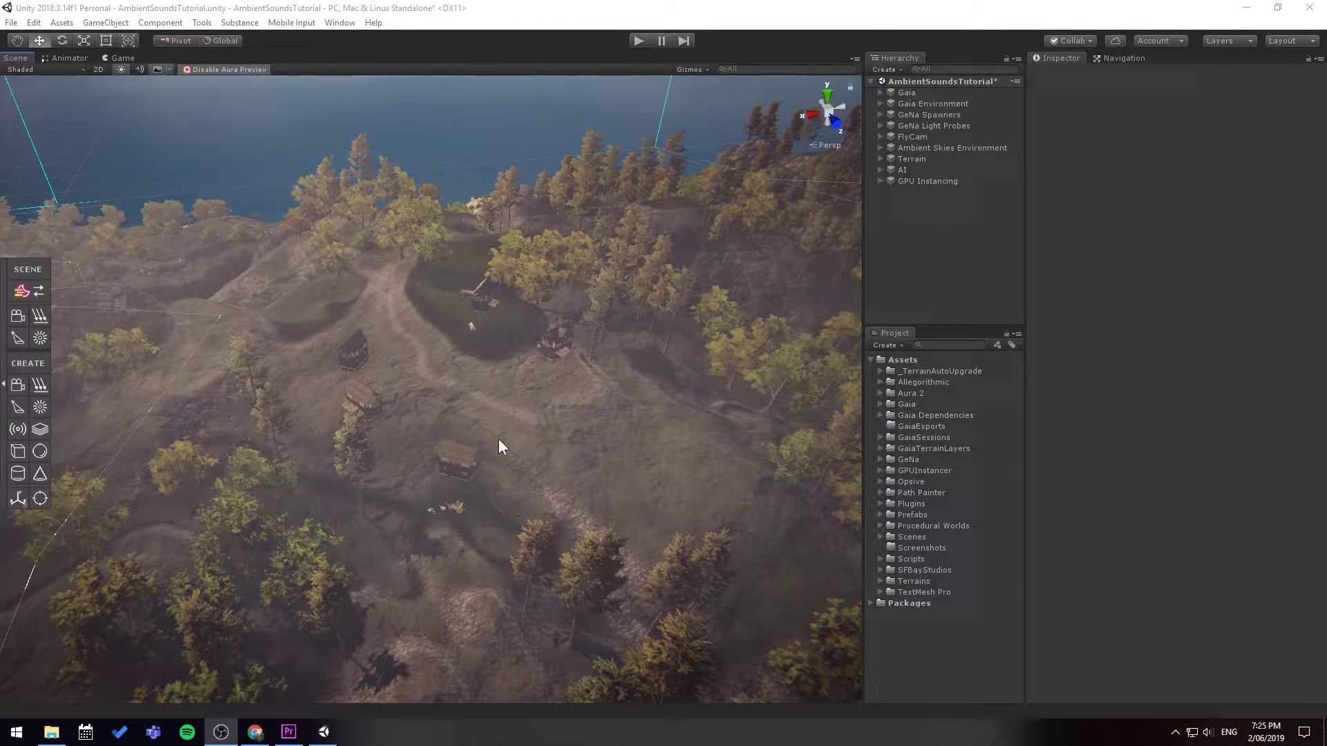
Create an Ambient Sounds Audio Area object in the scene hierarchy.
right_drag(578, 436, 587, 436)
key(w)
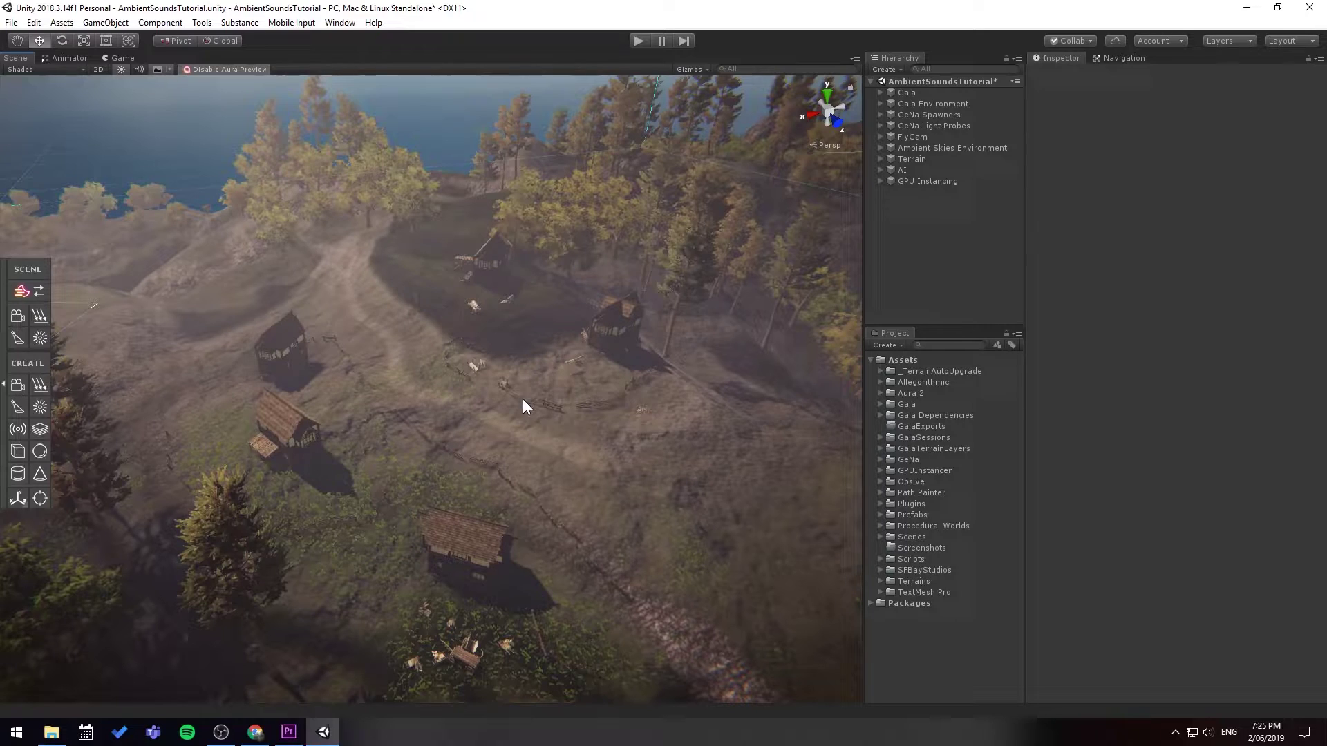
right_drag(565, 387, 574, 395)
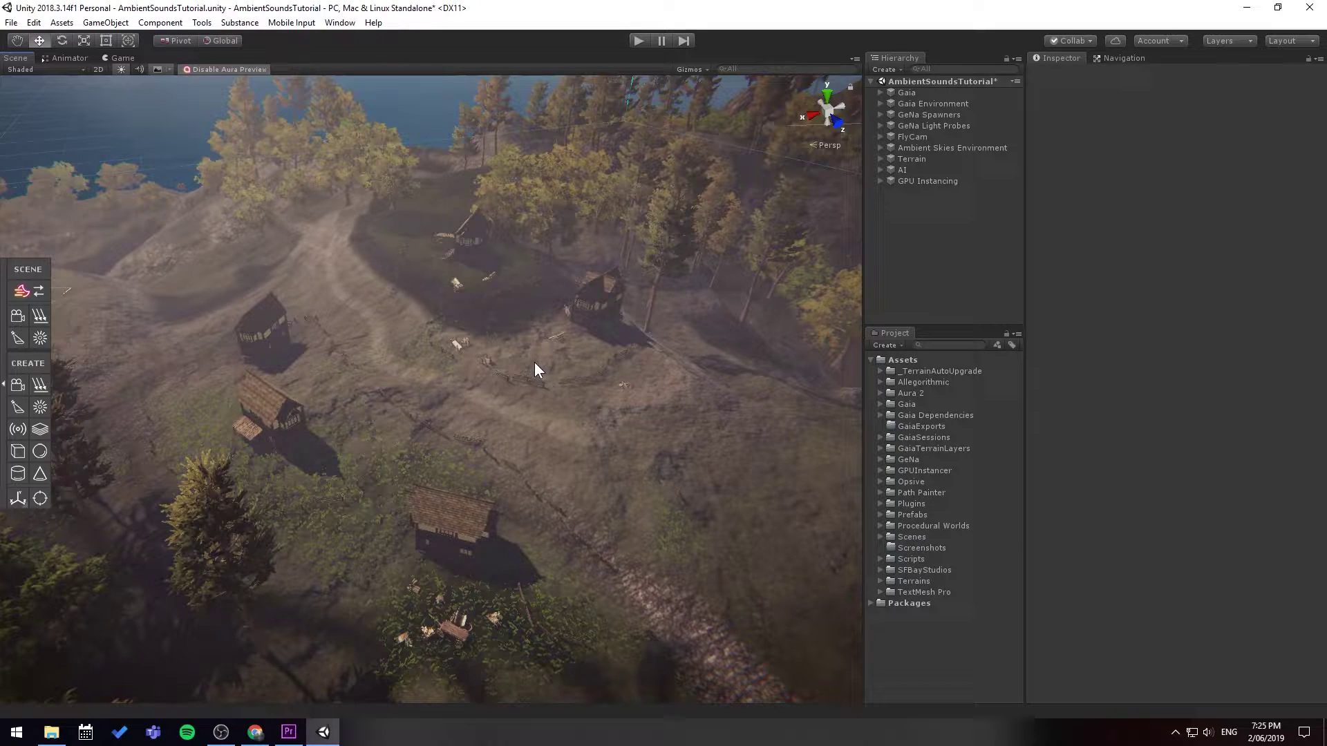
right_click(915, 217)
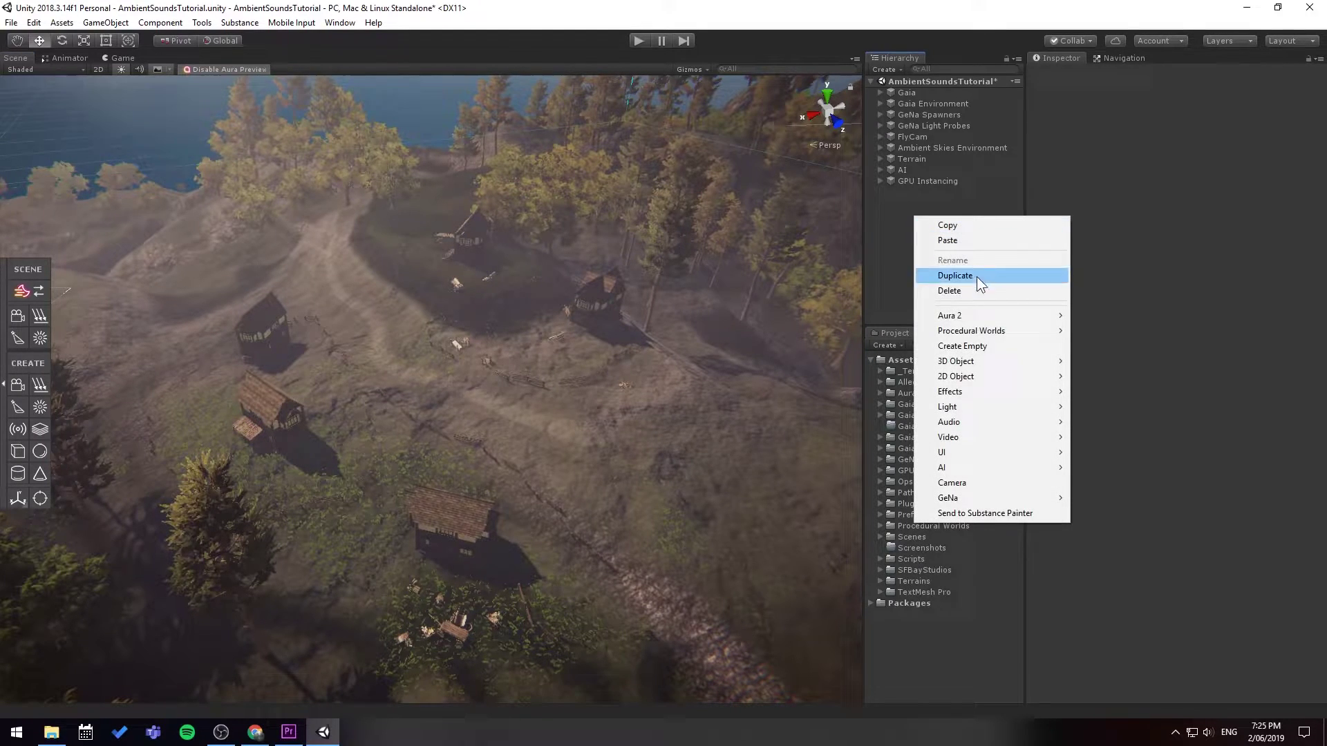
mouse_move(988, 330)
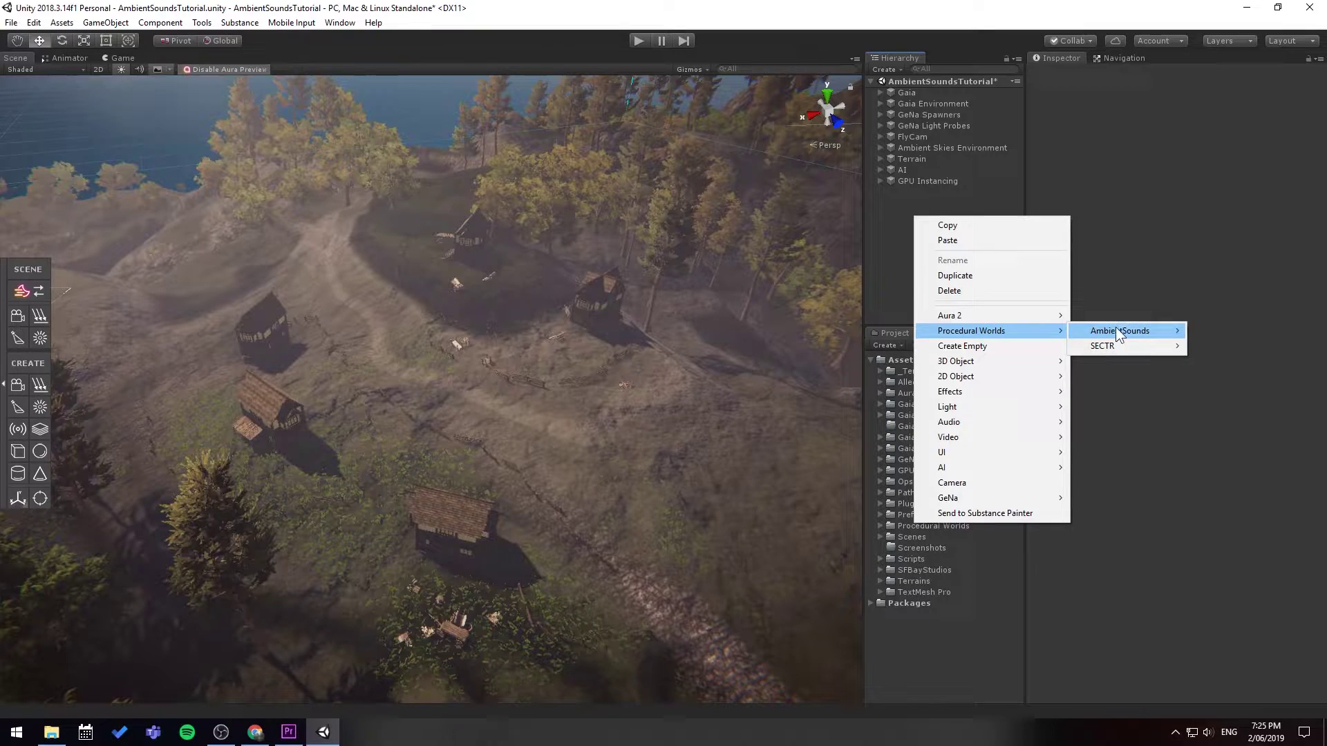
mouse_move(1150, 329)
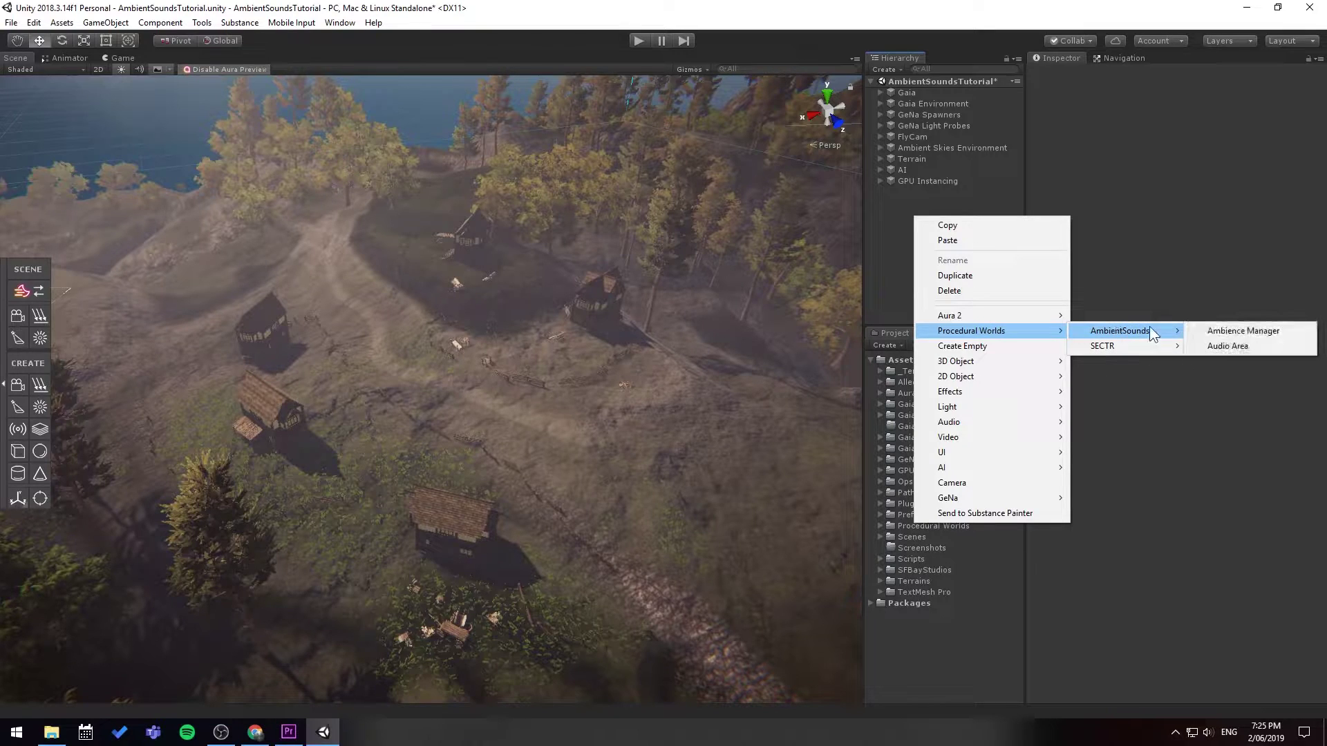
click(1243, 346)
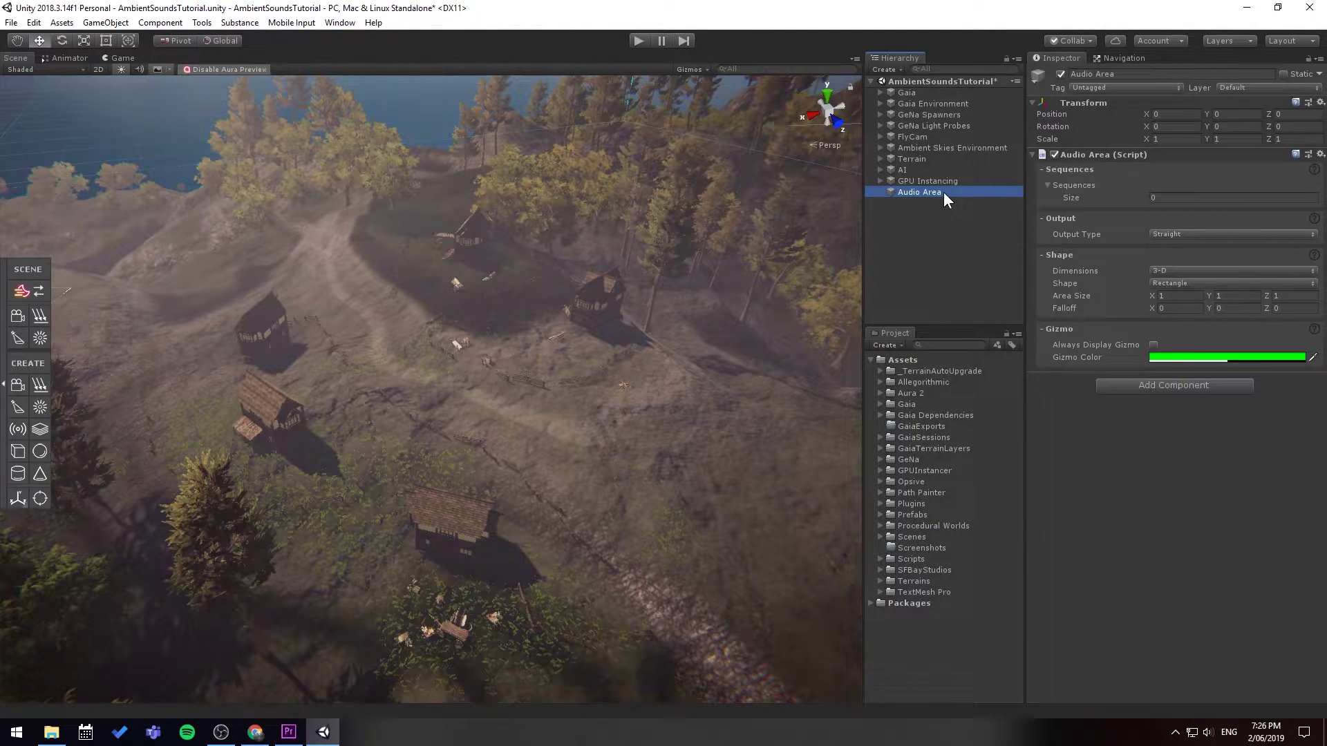
Move the Audio Area to the centre of the village, at about X -264.6, Y 124.6, Z -282.3.
right_drag(712, 215, 250, 351)
key(d)
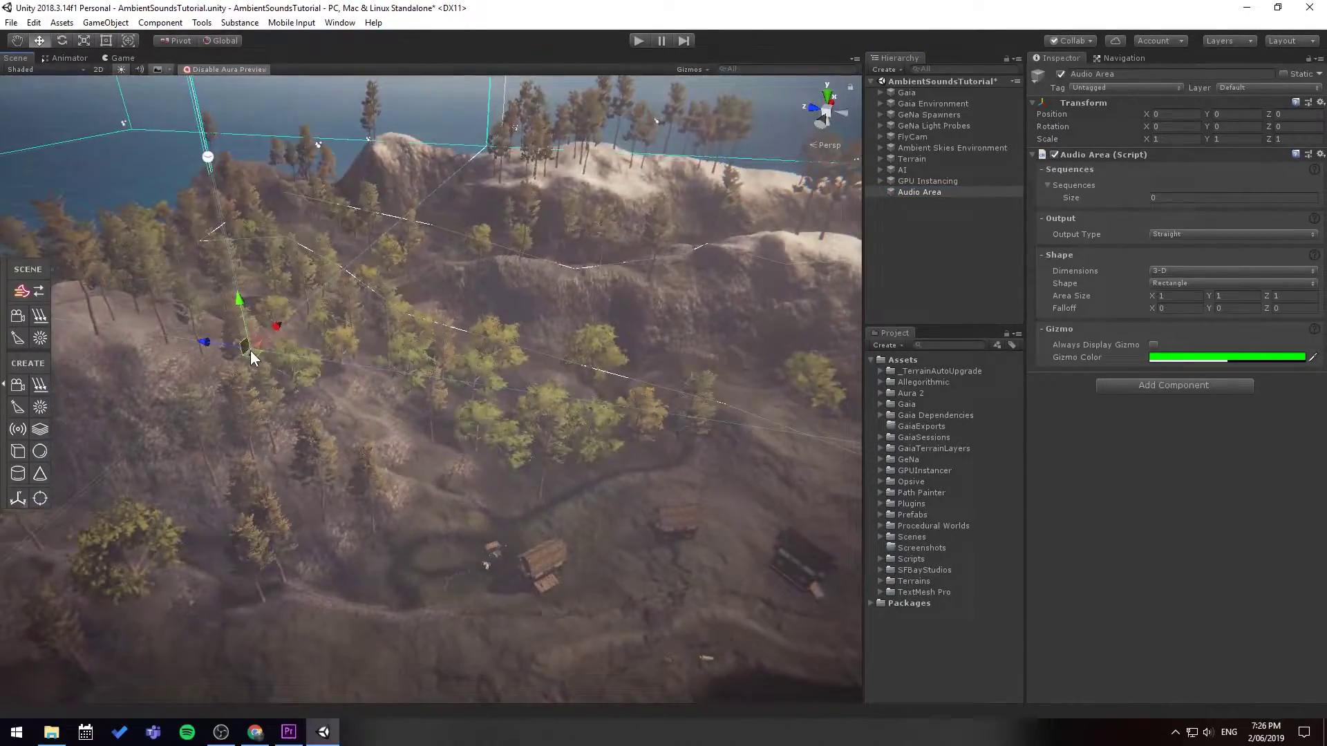
drag(251, 353, 651, 619)
middle_drag(651, 620, 575, 509)
scroll(575, 509, up, 3)
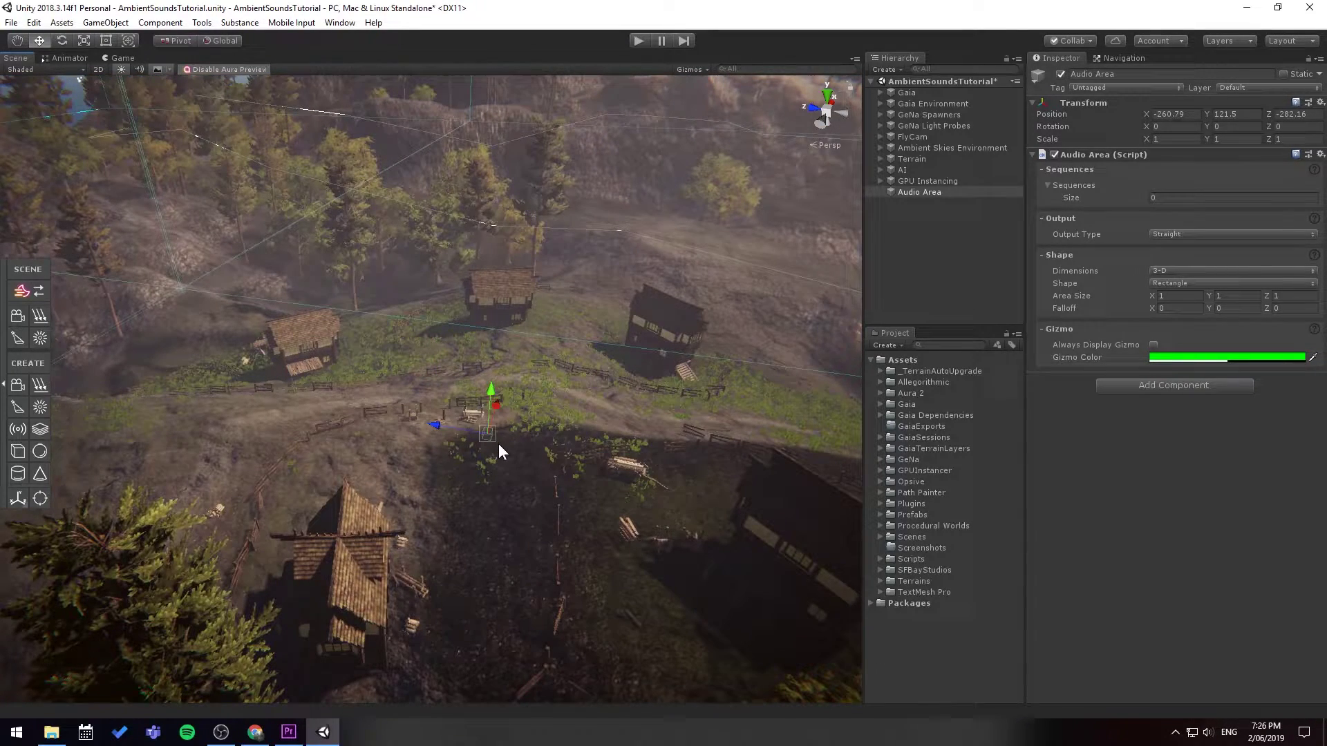
drag(488, 439, 487, 440)
Set the Audio Area's area size to 100 on the X, Y and Z axes.
text(100)
key(Tab)
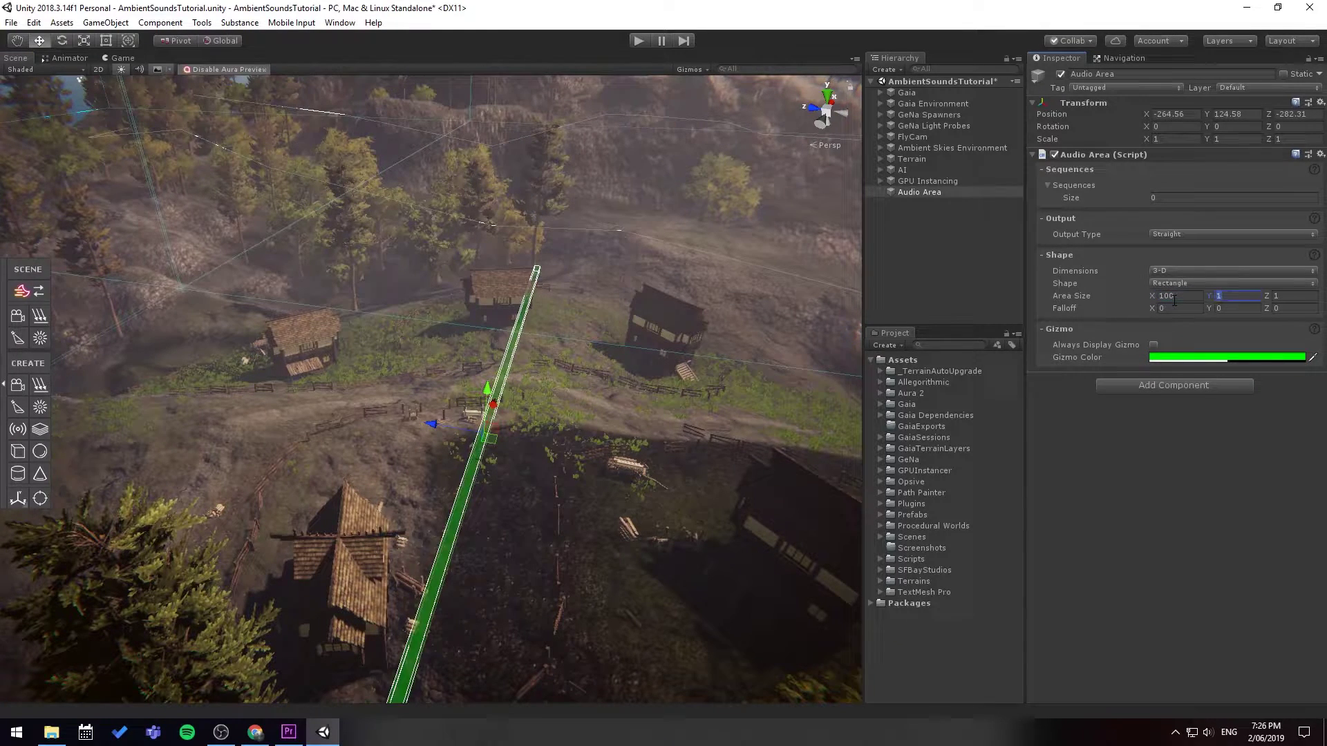
text(100)
key(Tab)
text(100)
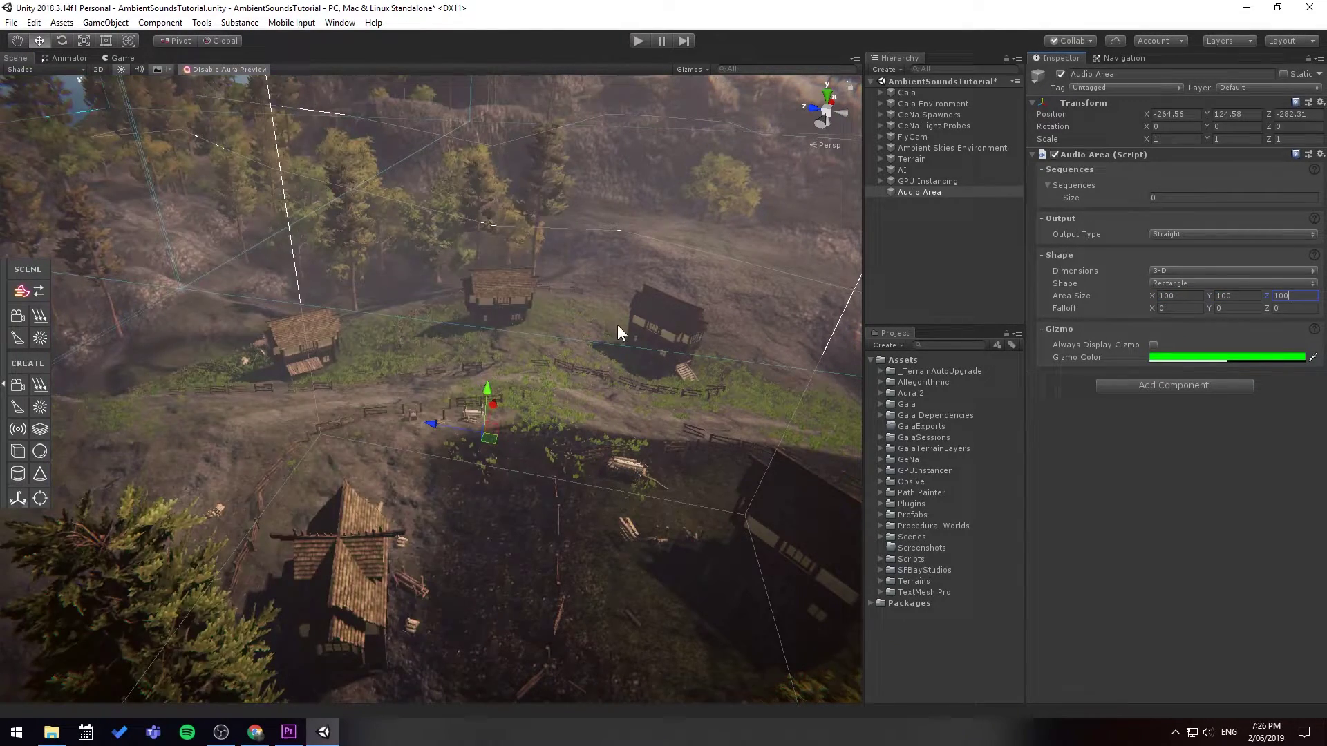
Recentre the Audio Area over the village by moving it horizontally to about X -261.7, Z -292.1.
scroll(601, 333, down, 7)
key(a)
right_drag(561, 346, 879, 379)
key(w)
key(a)
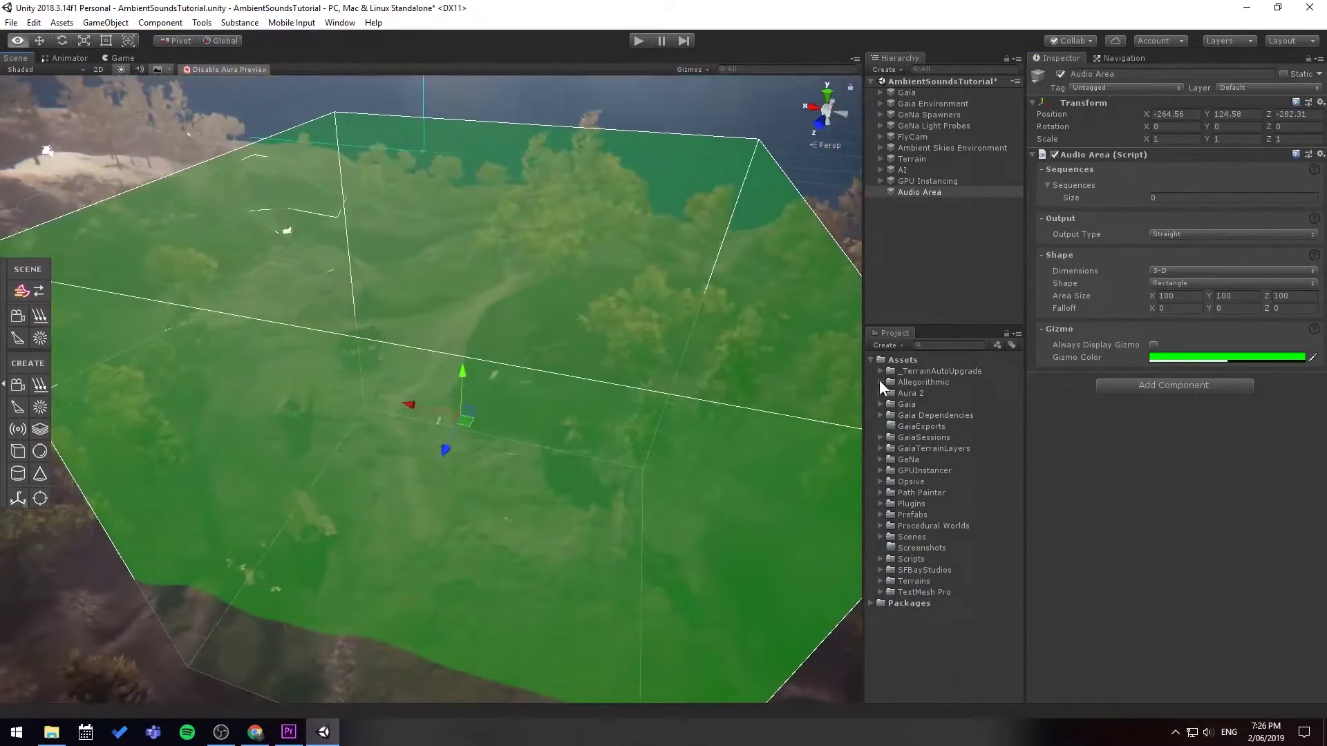
key(a)
right_drag(601, 389, 673, 400)
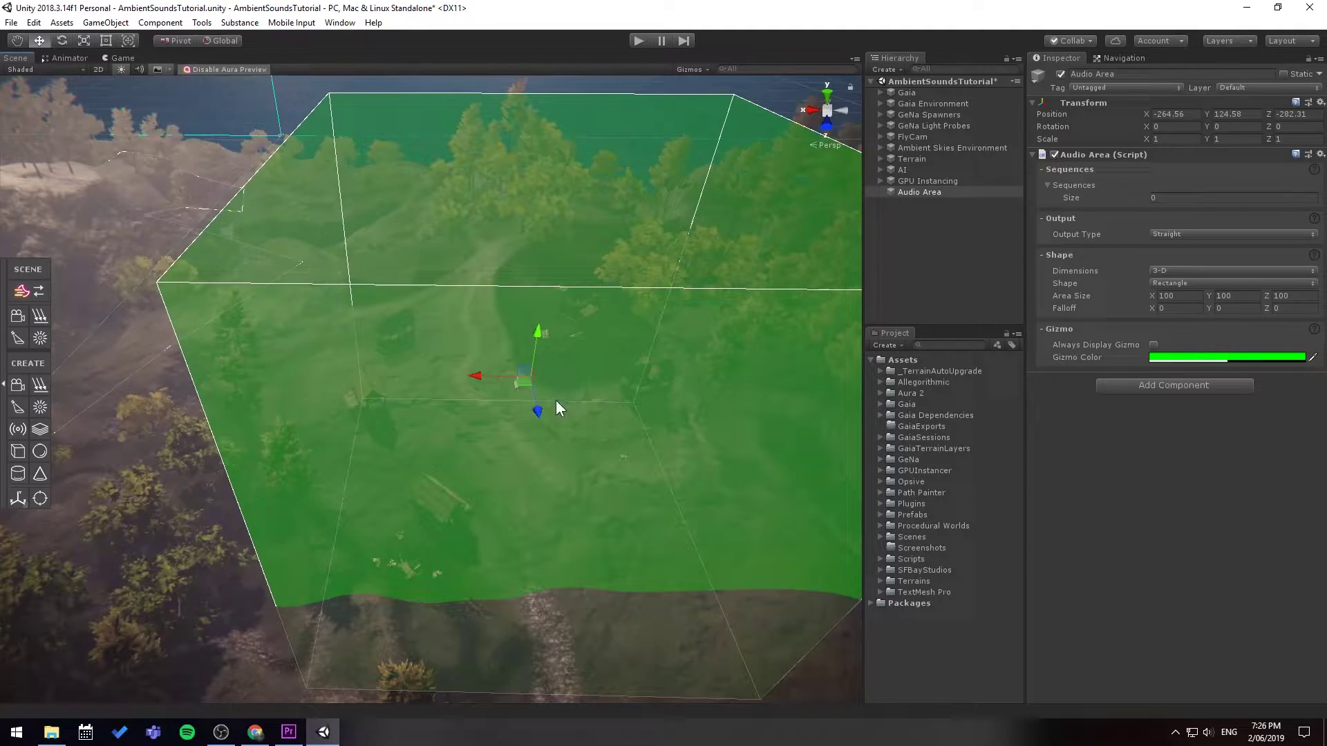
drag(521, 385, 504, 359)
Add one sequence slot to the Audio Area and assign the BGM Town sequence to it.
text(1)
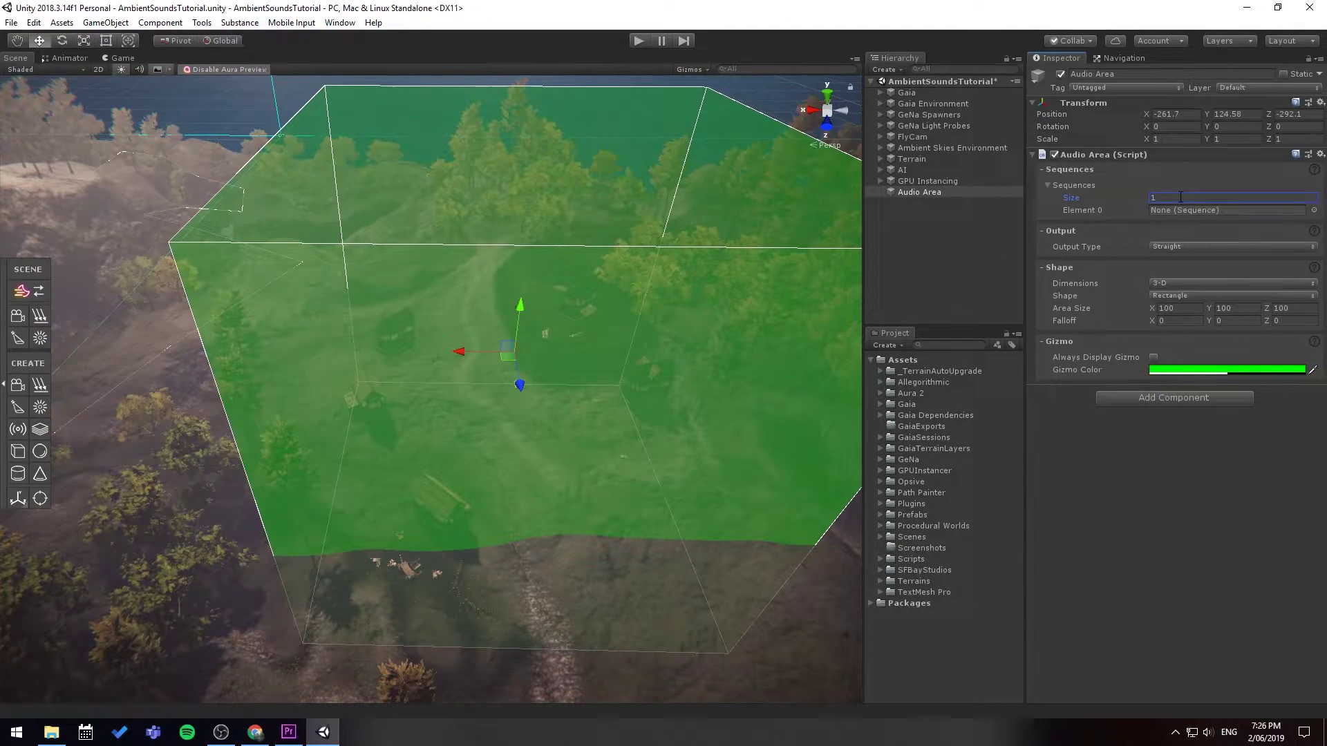
click(1313, 211)
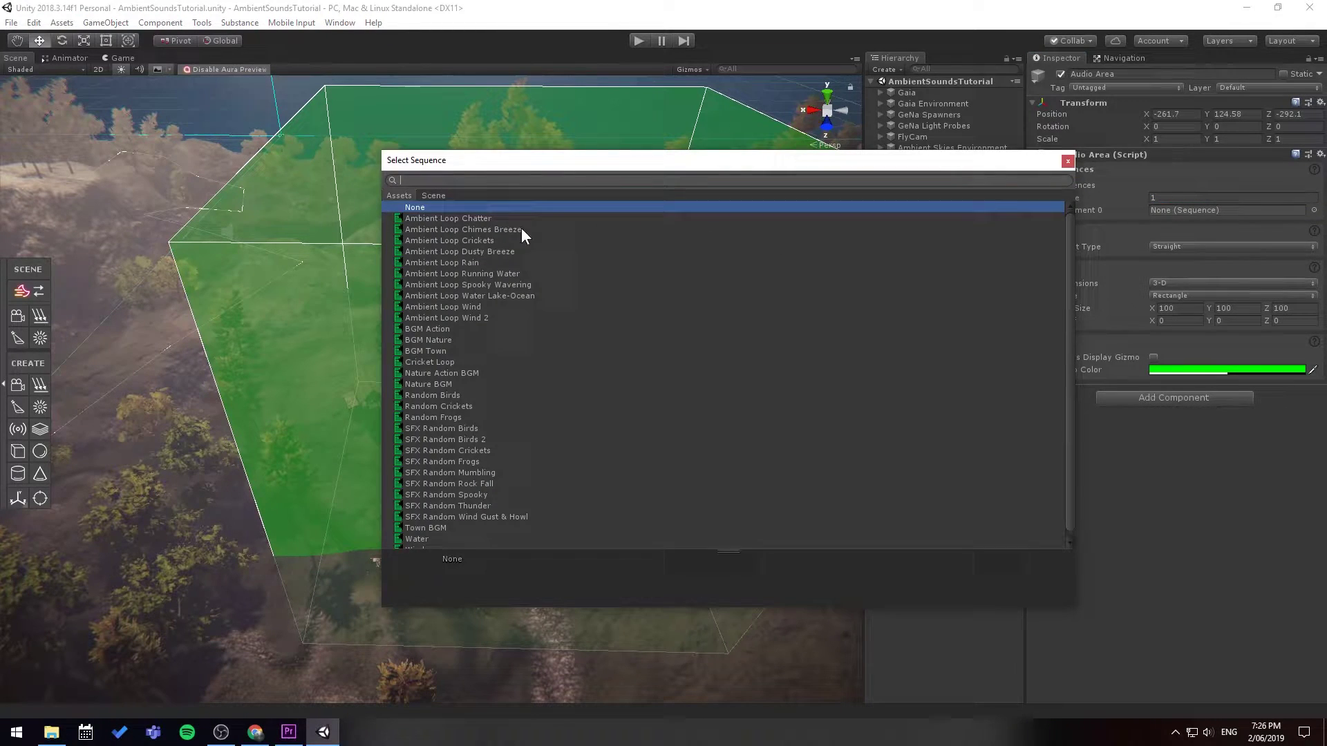
scroll(498, 263, down, 1)
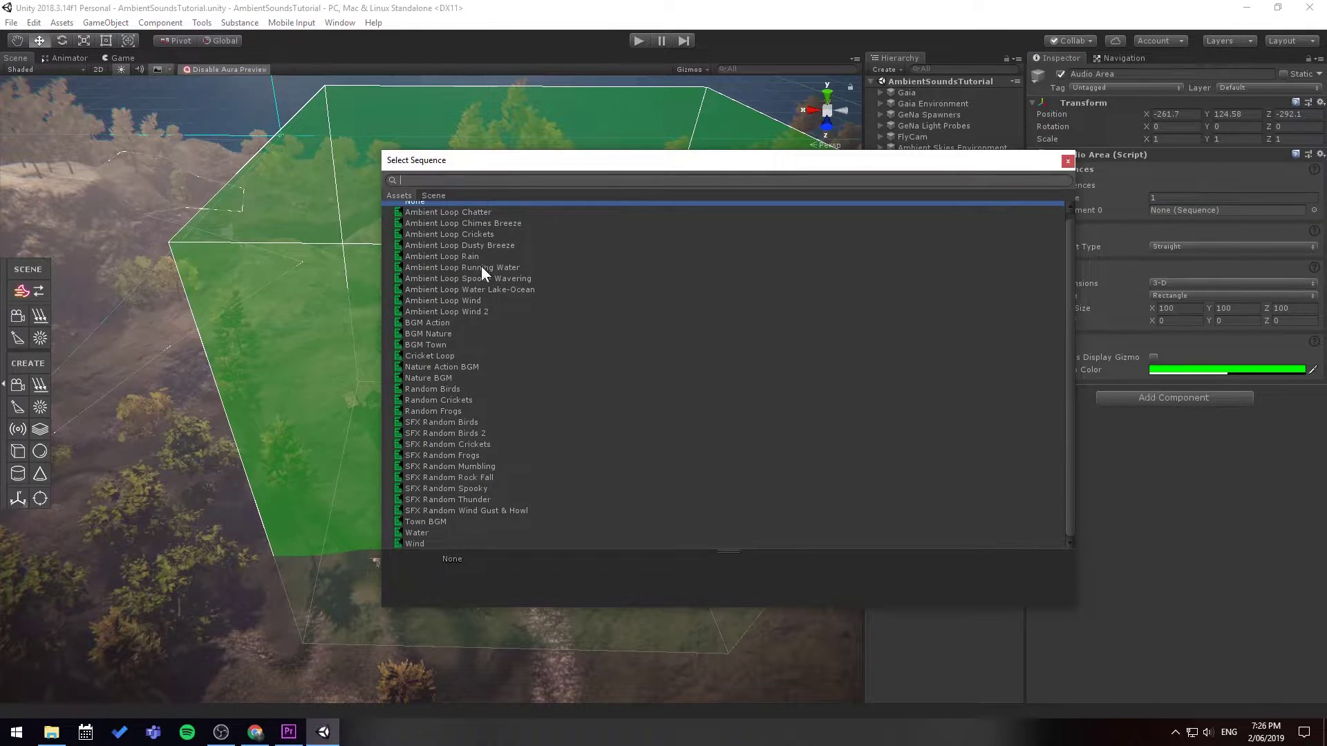
double_click(426, 346)
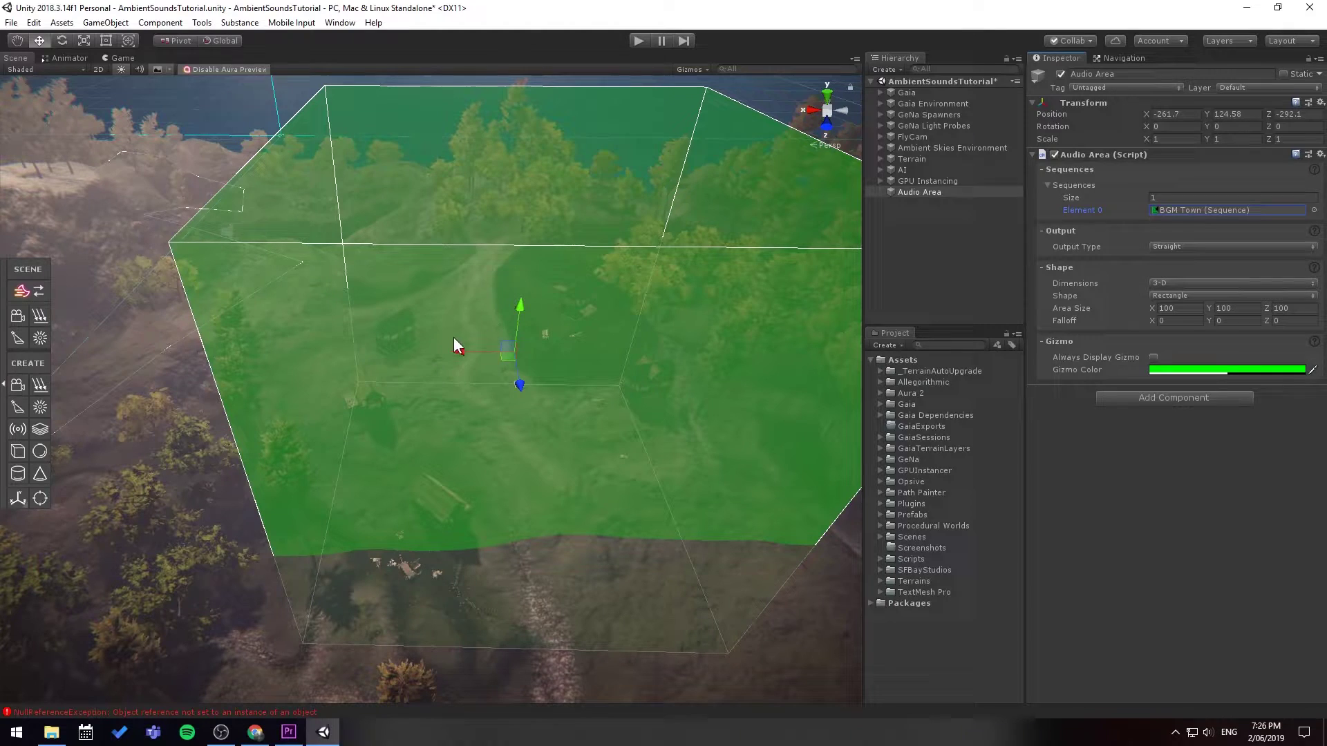
Start play mode and dock the Game view beside the Scene view so both are visible.
alt+drag(546, 358, 505, 353)
click(639, 42)
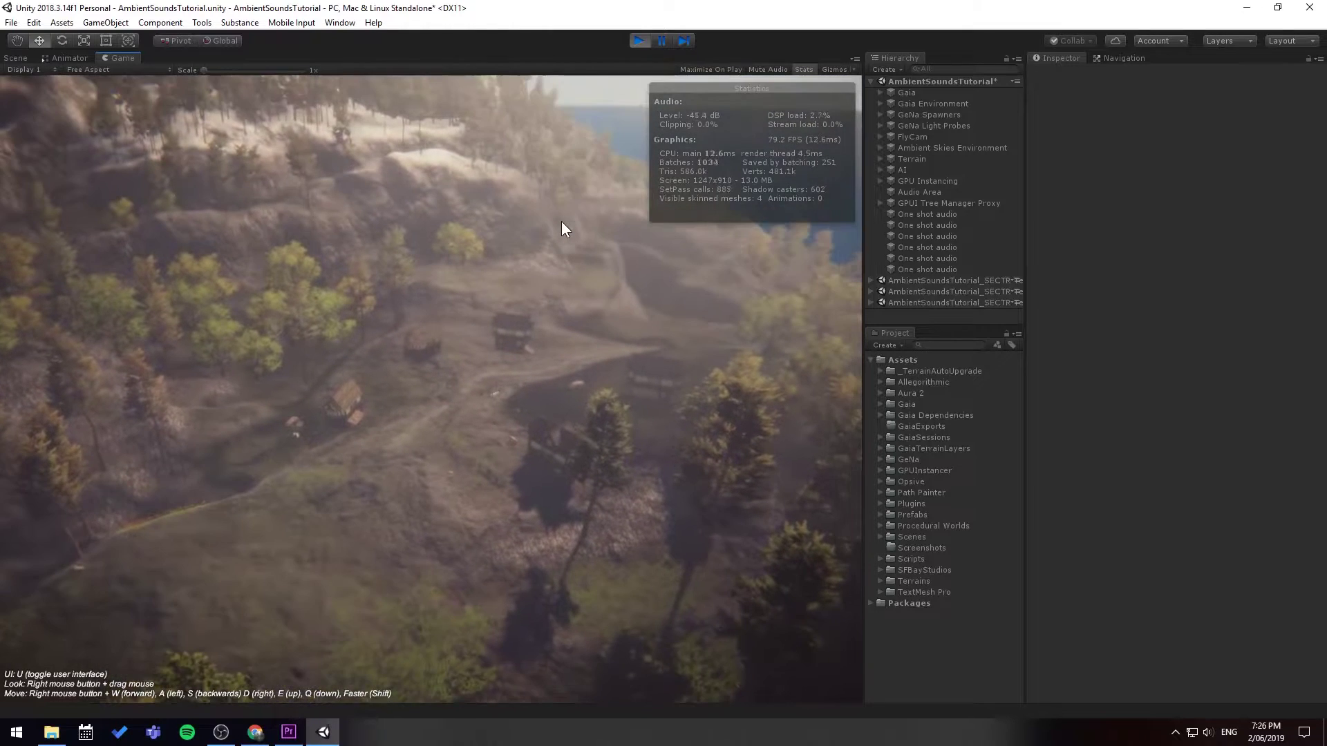
key(w)
right_drag(561, 221, 377, 125)
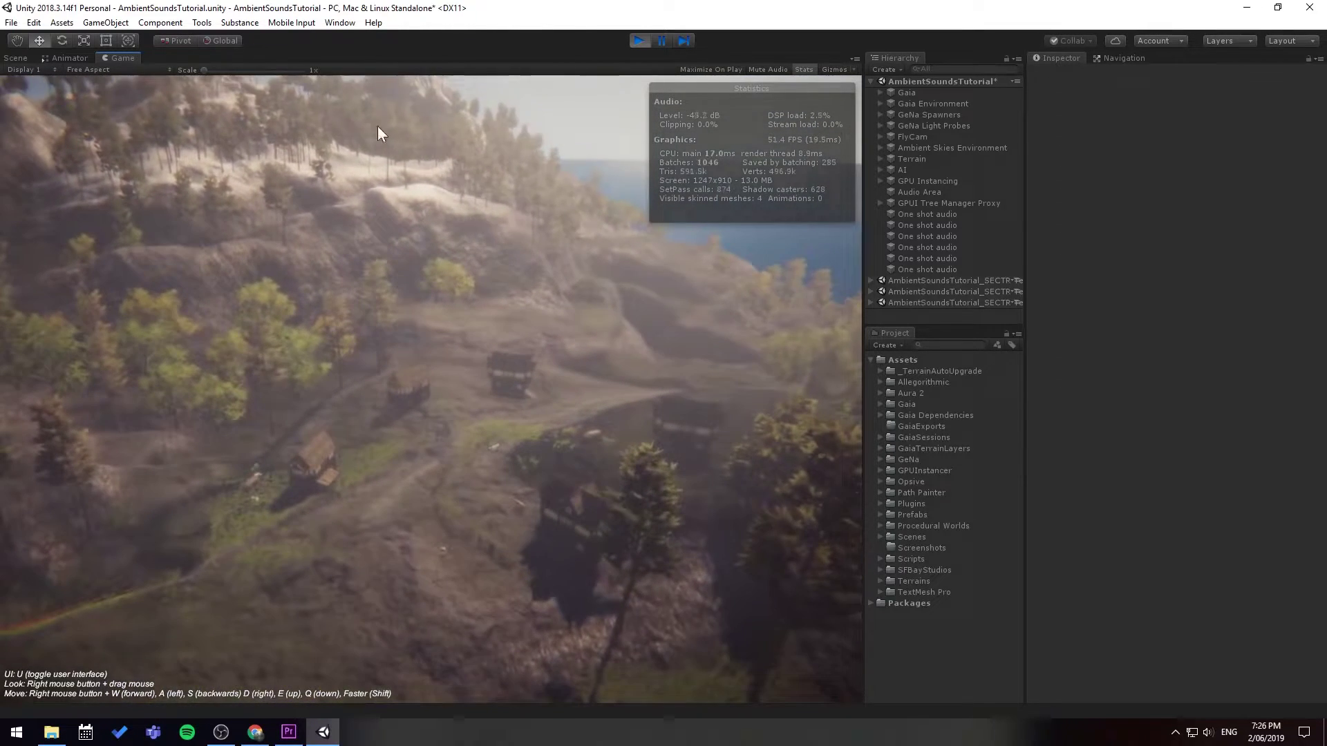
drag(114, 63, 710, 330)
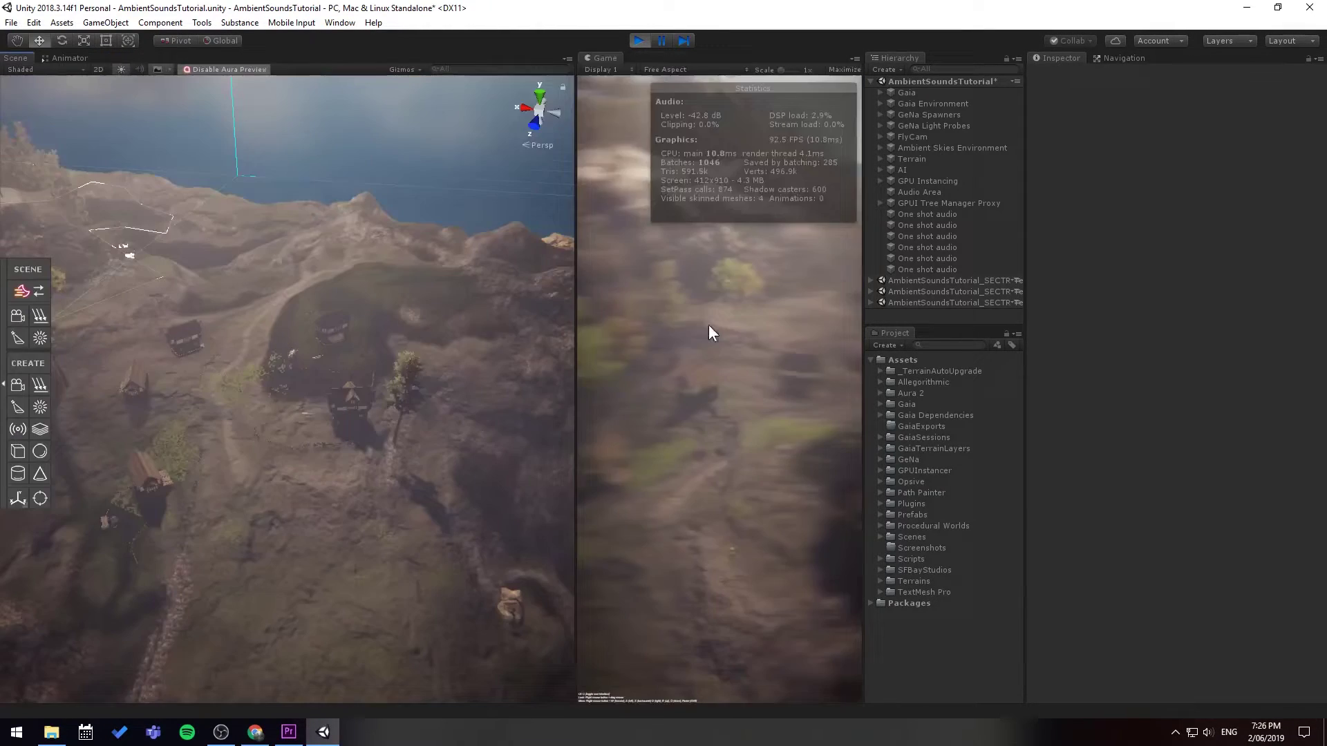
Select FlyCam and the Audio Area together with the Camera component expanded, and fly the camera into the village area.
scroll(375, 321, down, 3)
scroll(936, 230, down, 4)
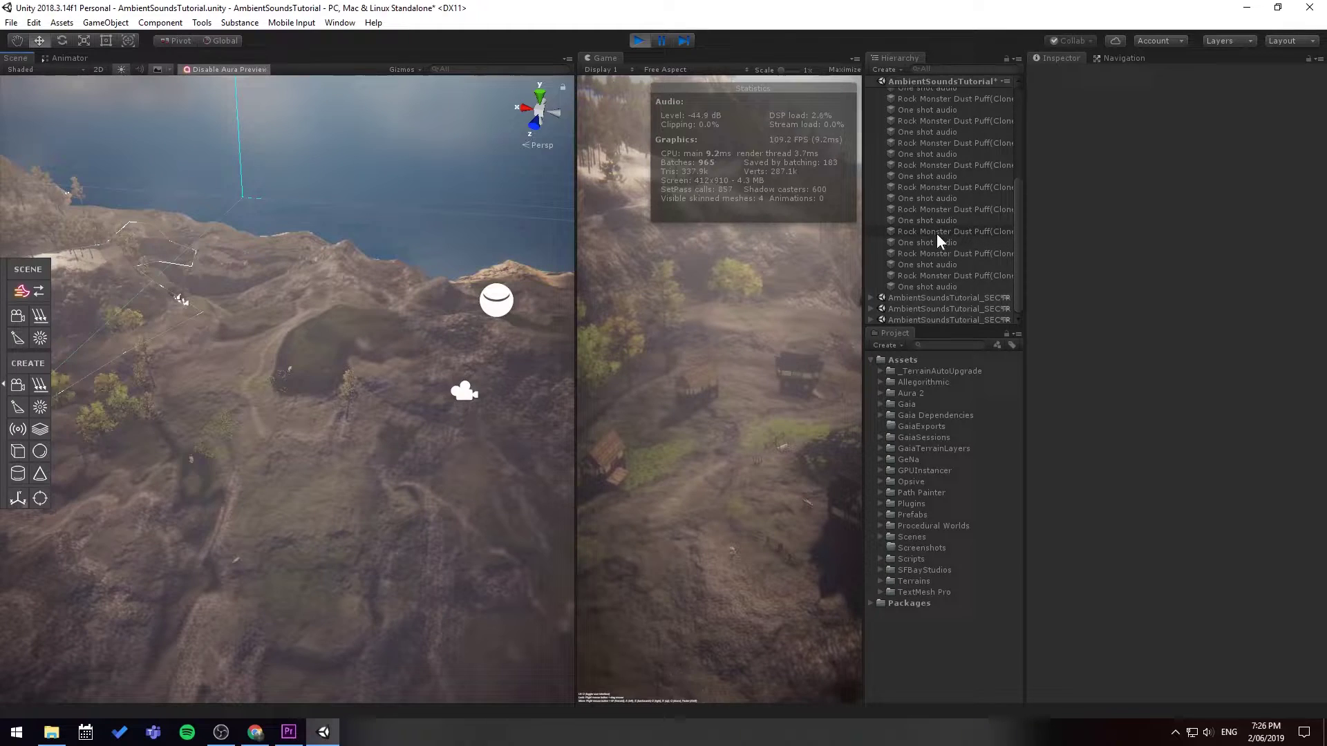
scroll(936, 290, up, 5)
click(919, 192)
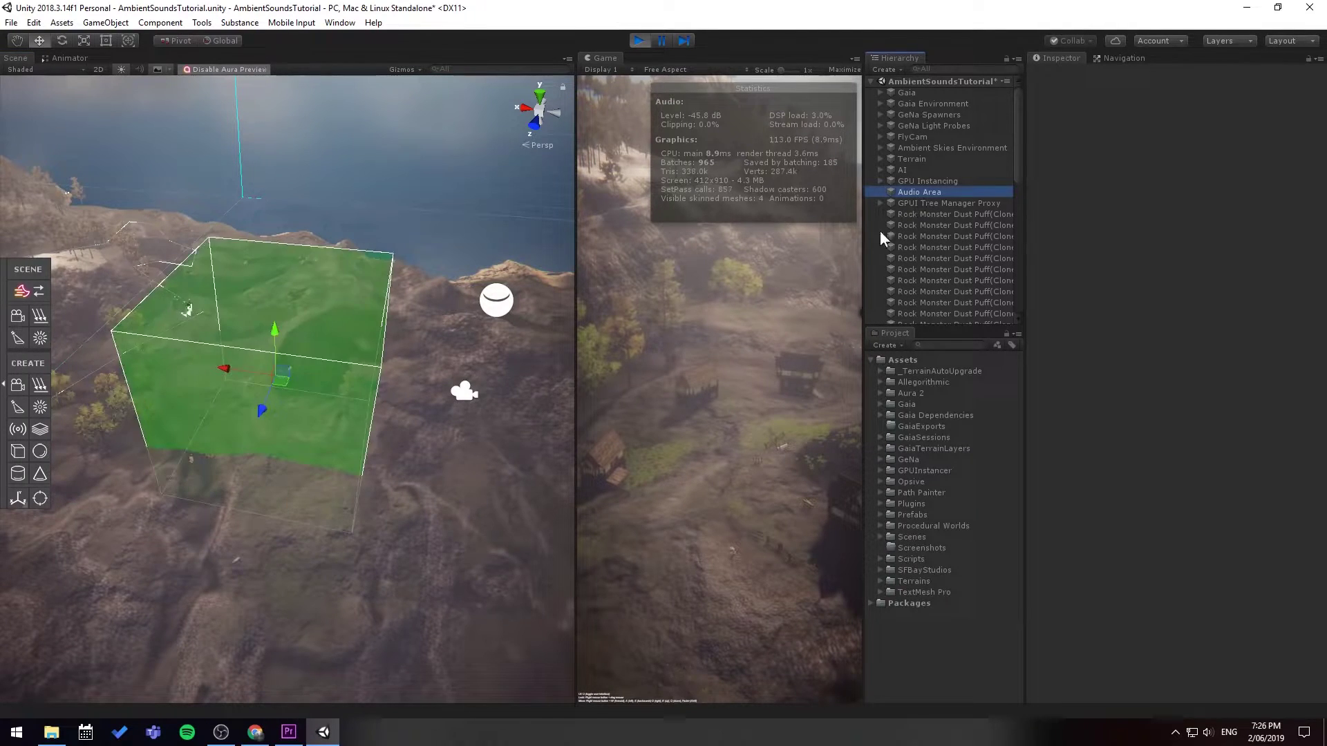
click(706, 366)
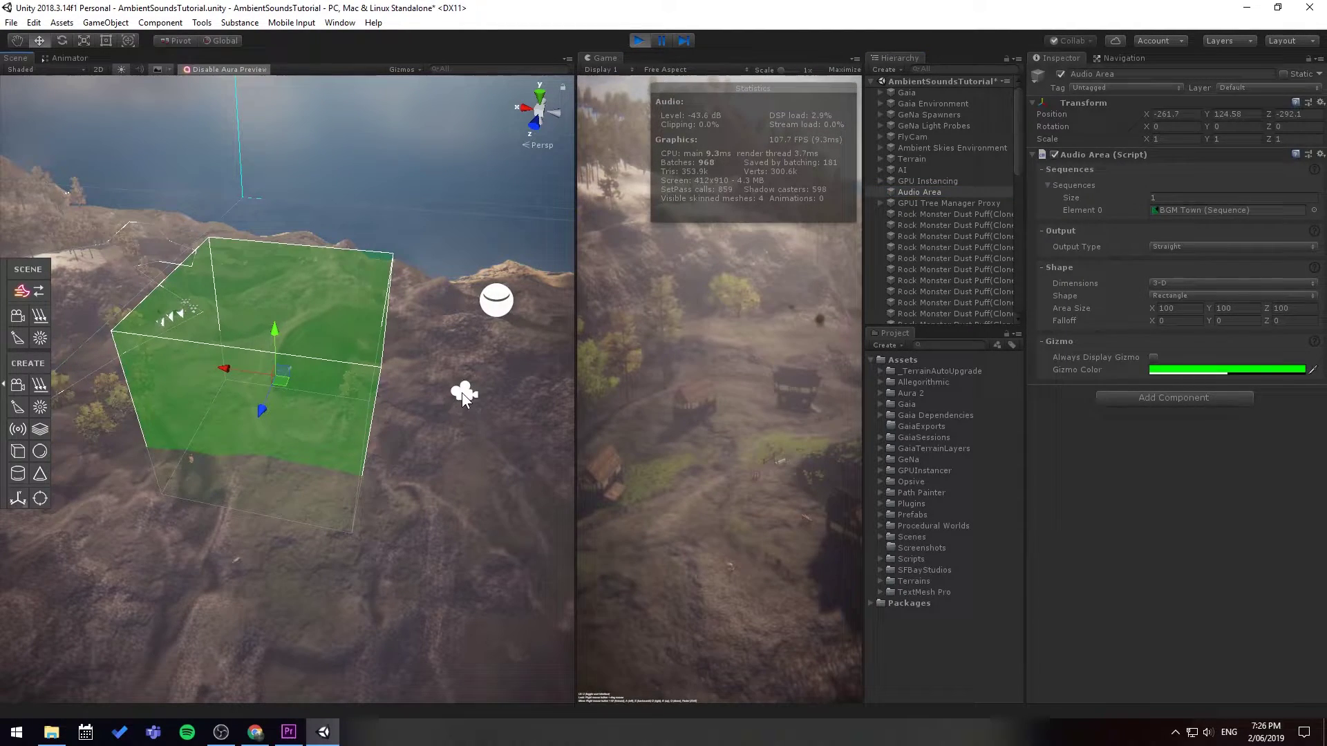
click(462, 393)
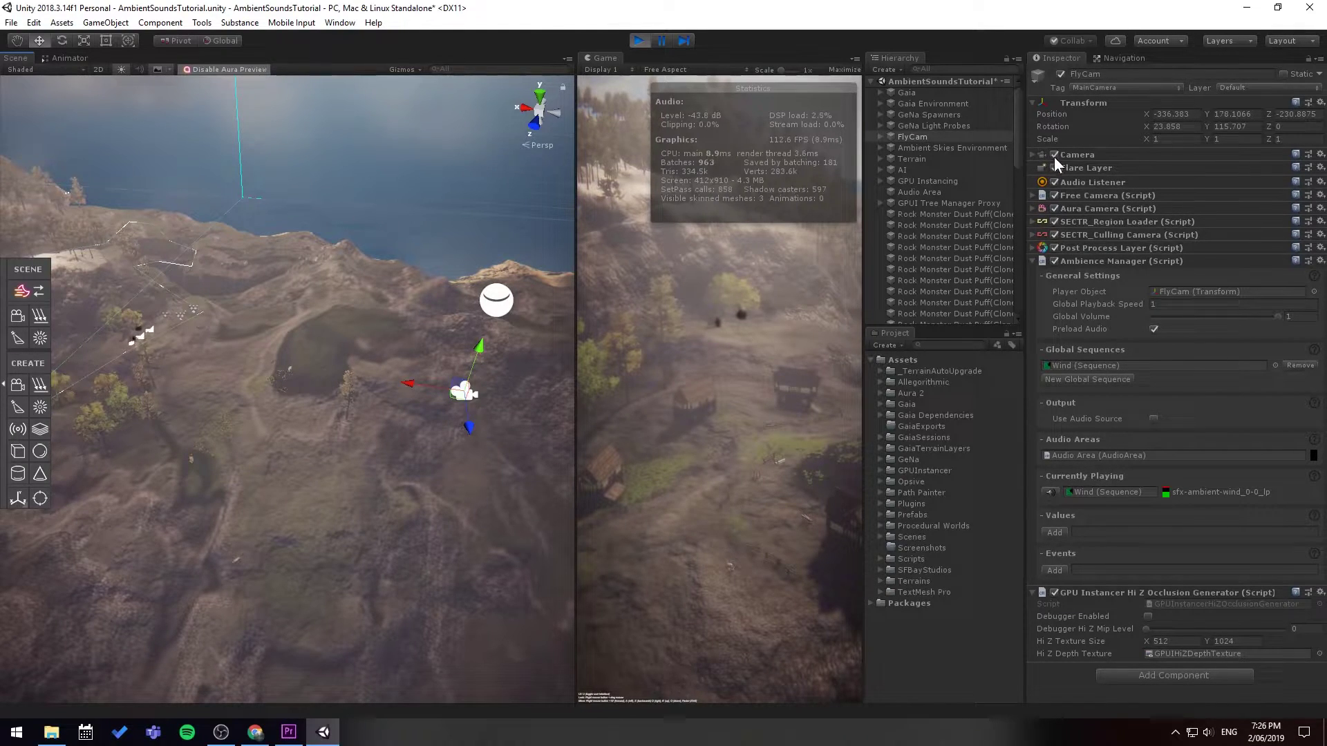
click(1073, 156)
ctrl+click(929, 189)
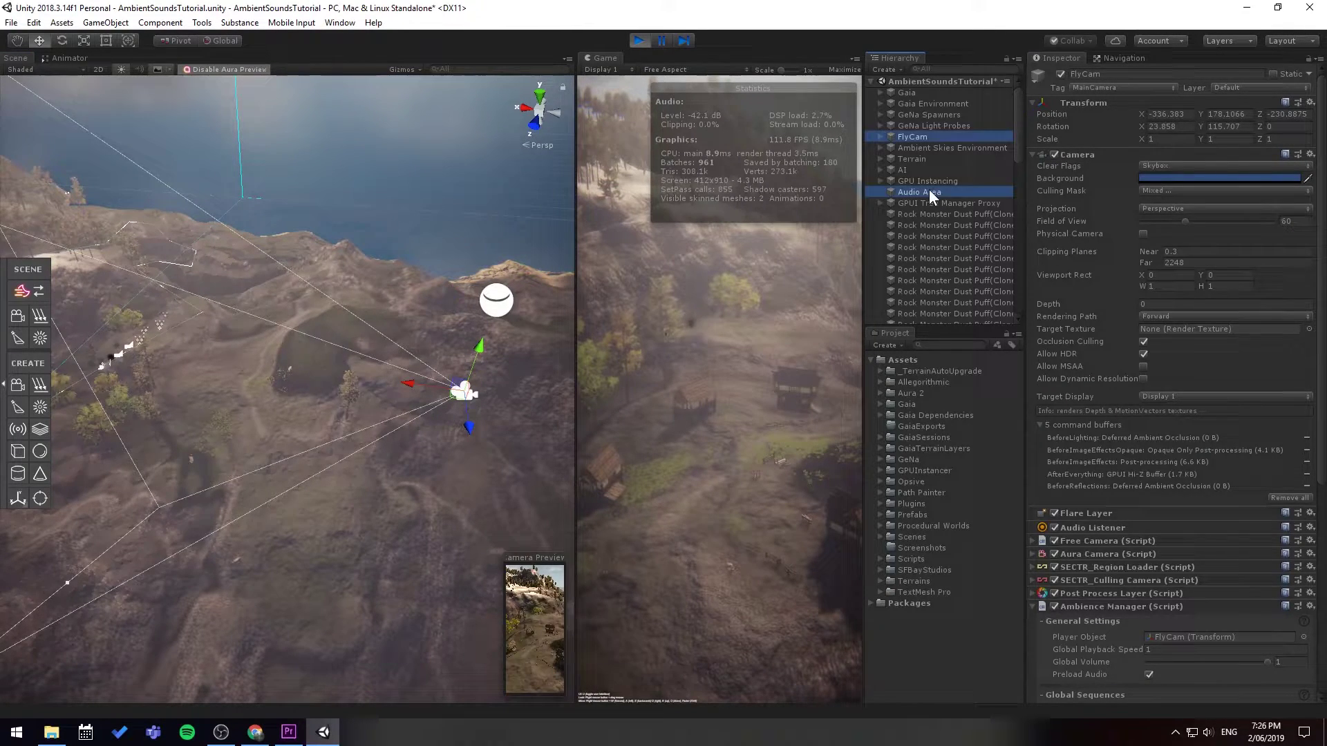
key(w)
right_drag(796, 339, 615, 308)
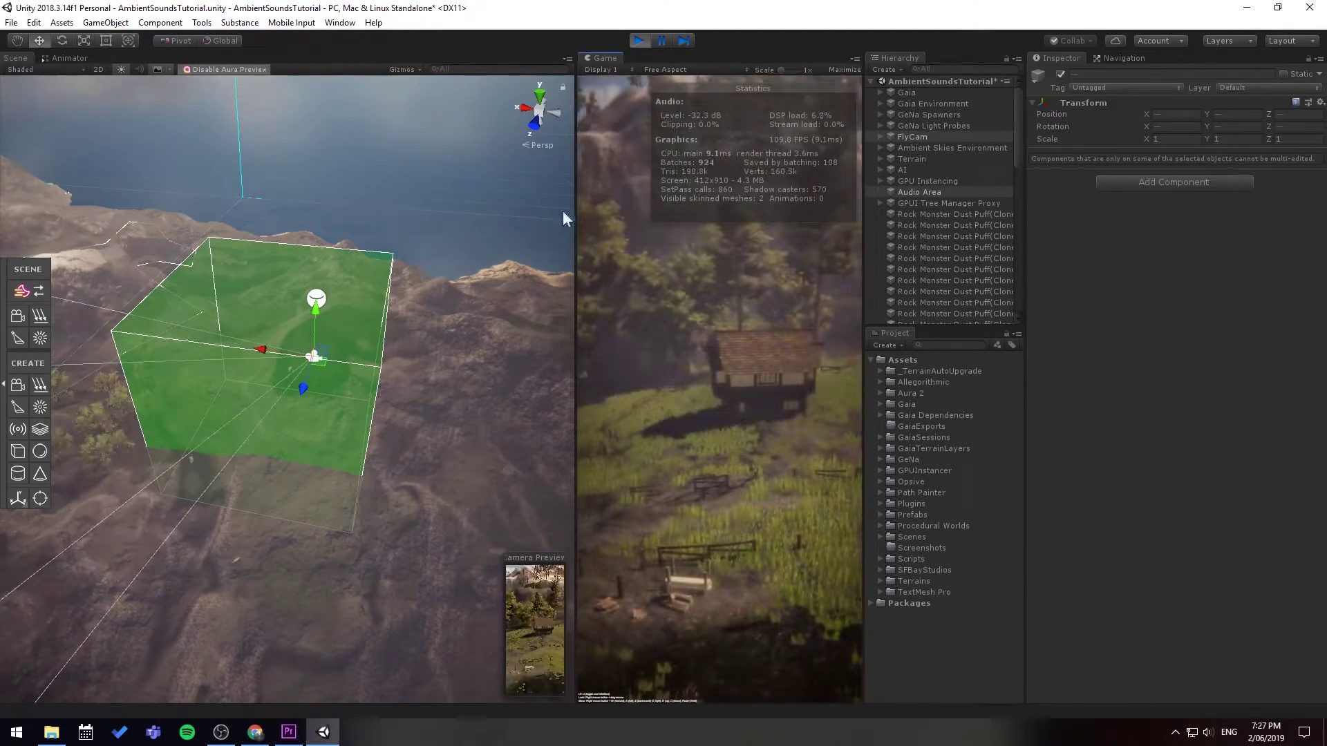
Open the Ambient Sounds Manager and place its window clear of the Scene and Game views.
click(339, 23)
mouse_move(379, 89)
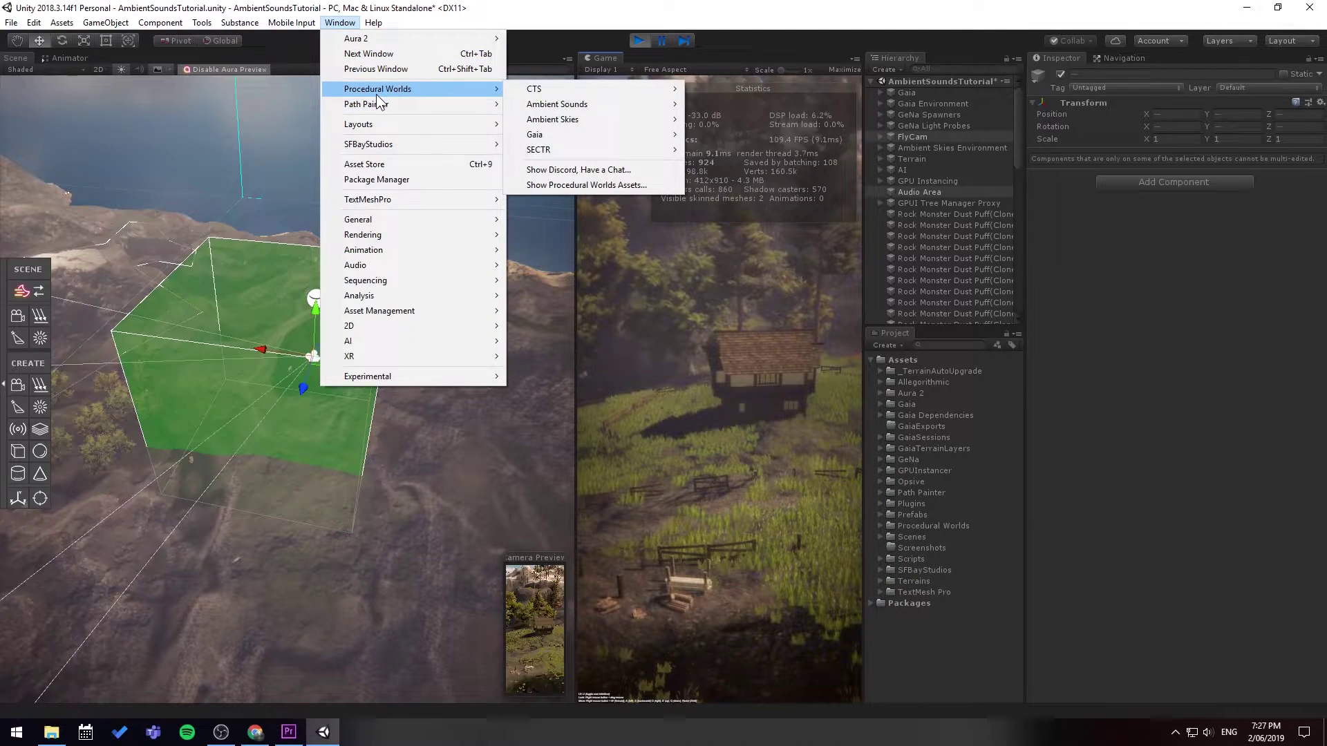
mouse_move(565, 109)
click(744, 101)
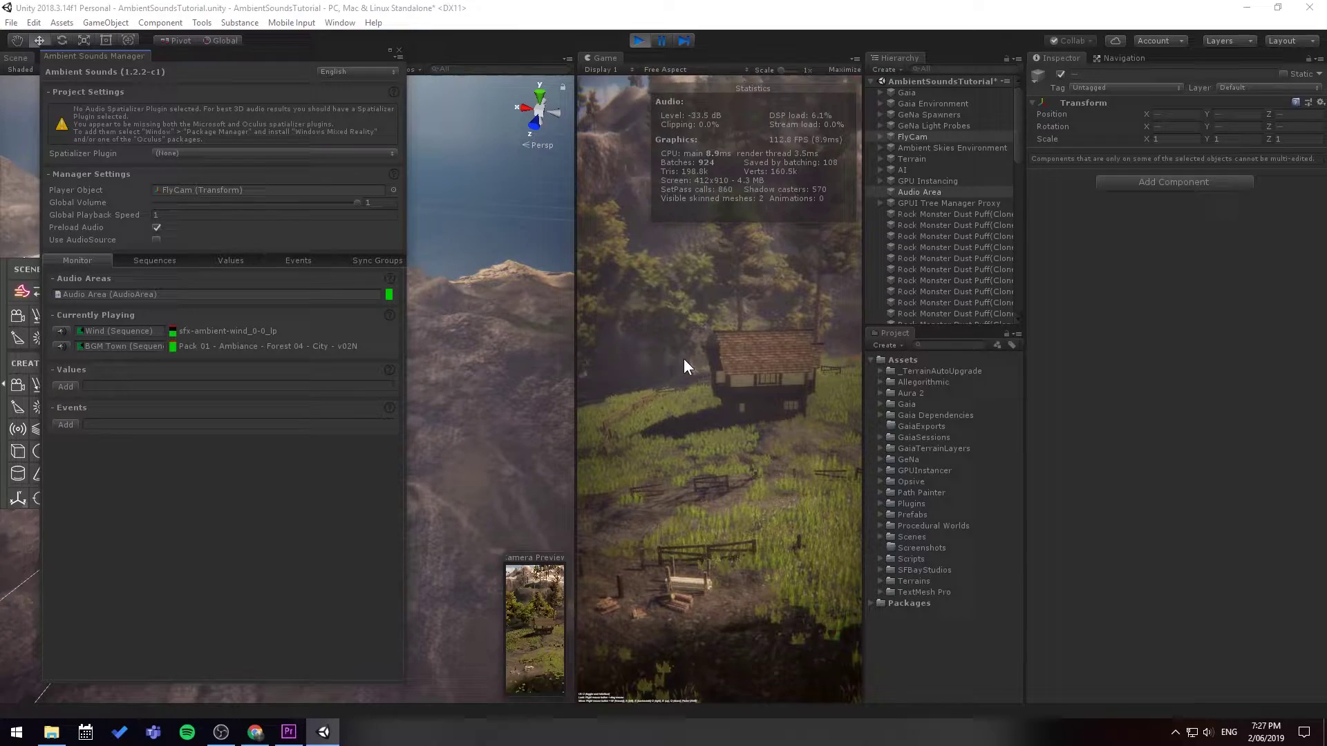
right_drag(683, 358, 686, 358)
key(s)
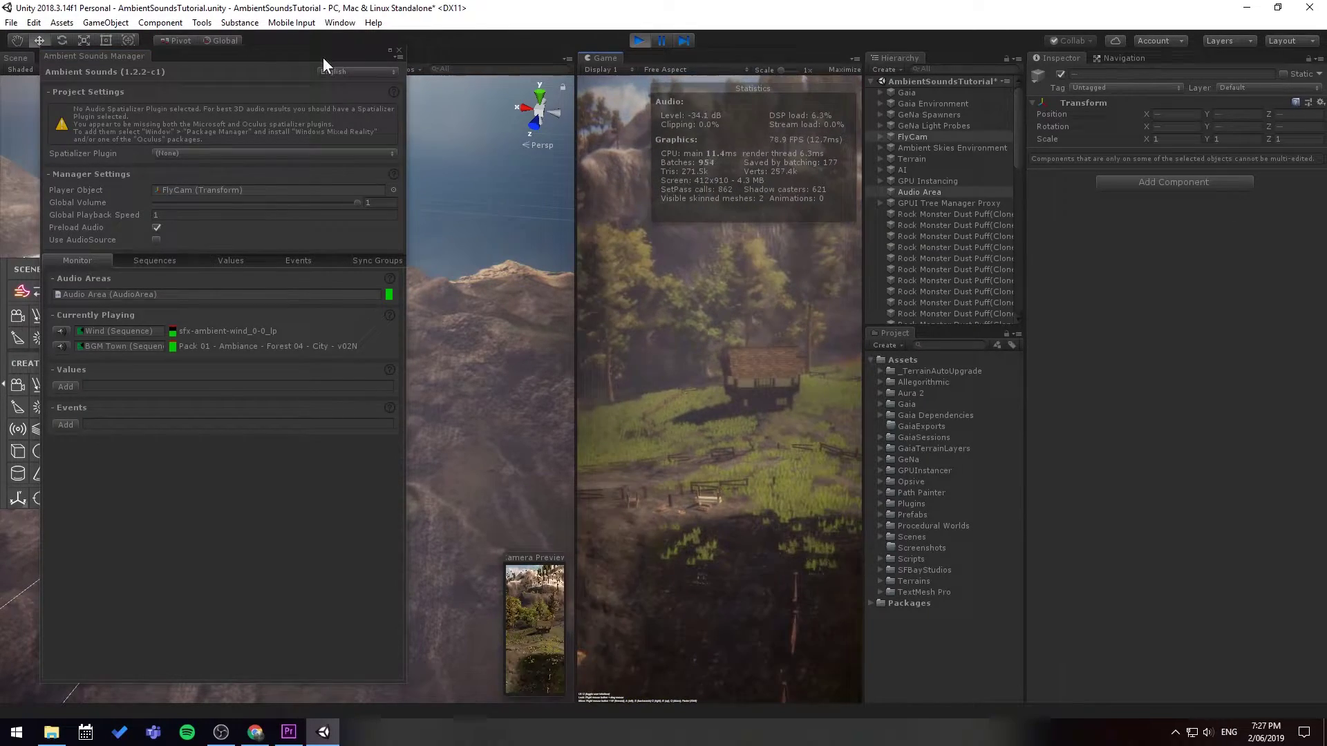
drag(322, 56, 1195, 48)
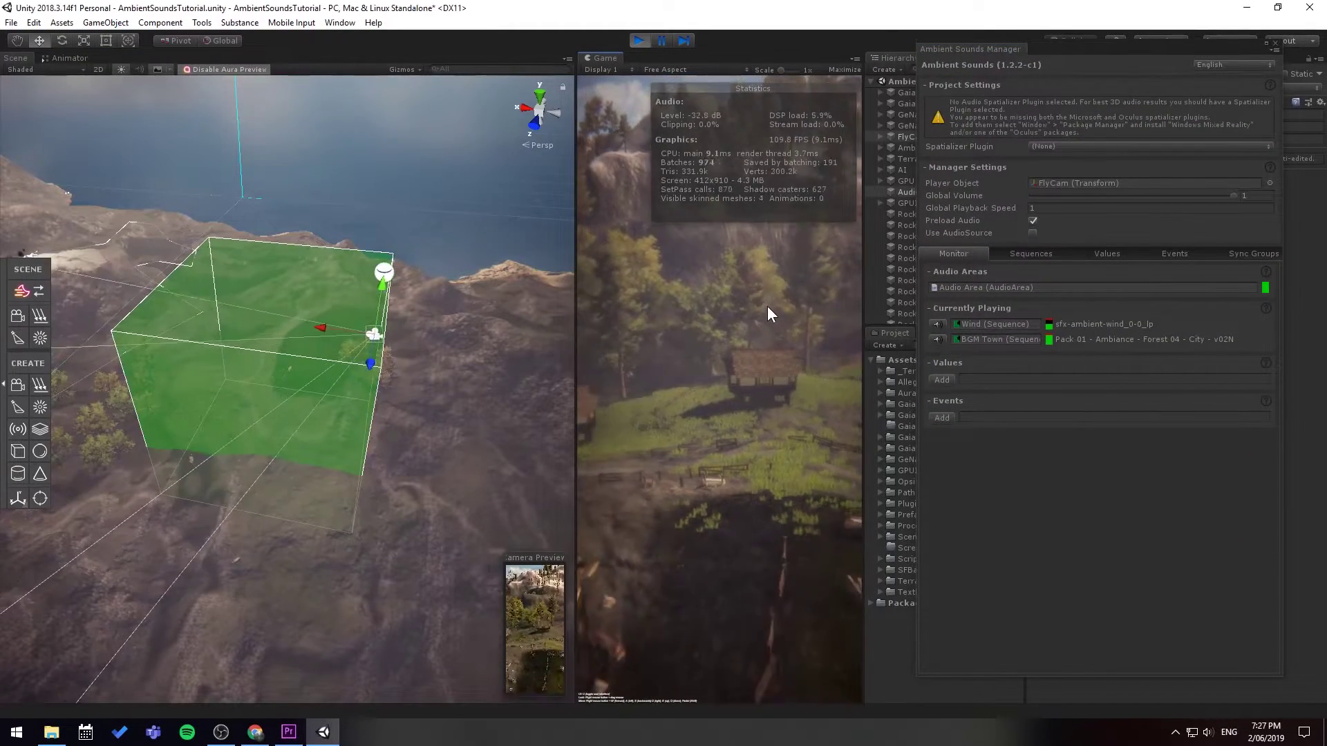
Fly the camera out of and back into the Audio Area while monitoring the currently playing sequences, ending outside it.
key(s)
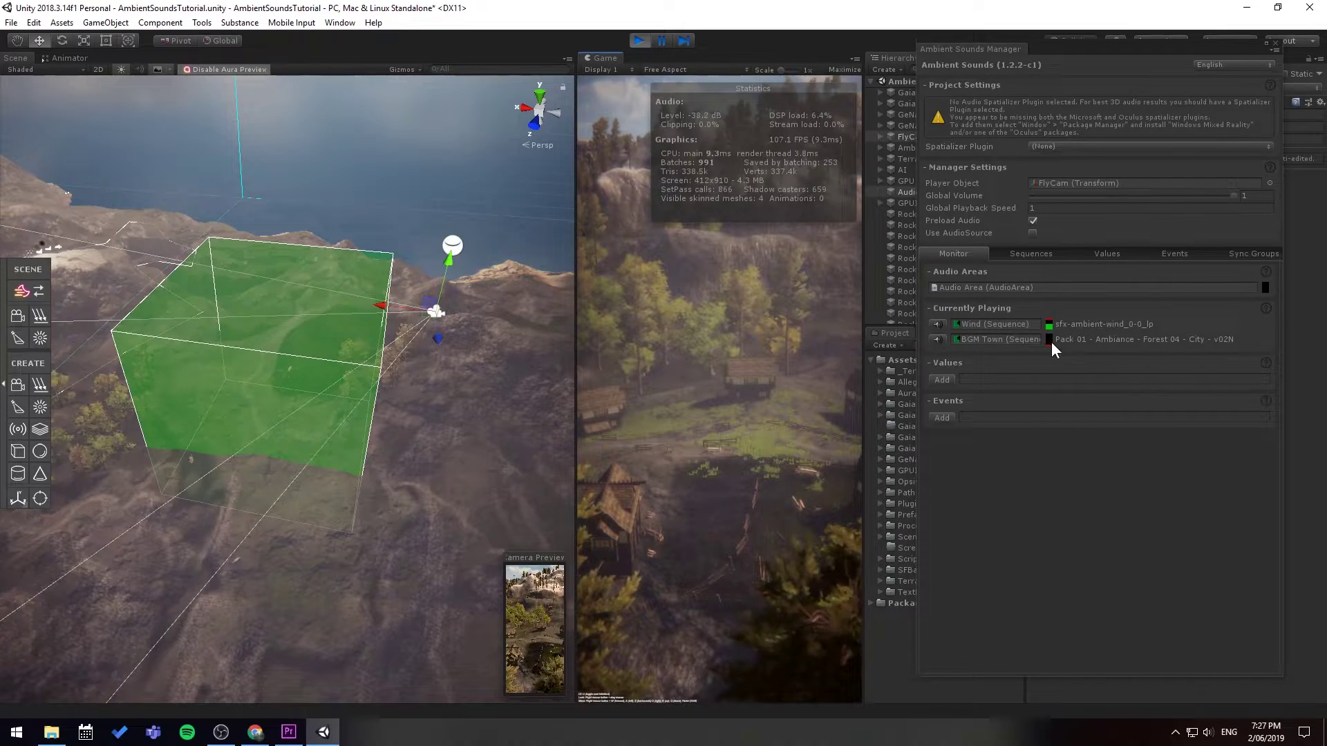
key(w)
right_drag(752, 354, 802, 364)
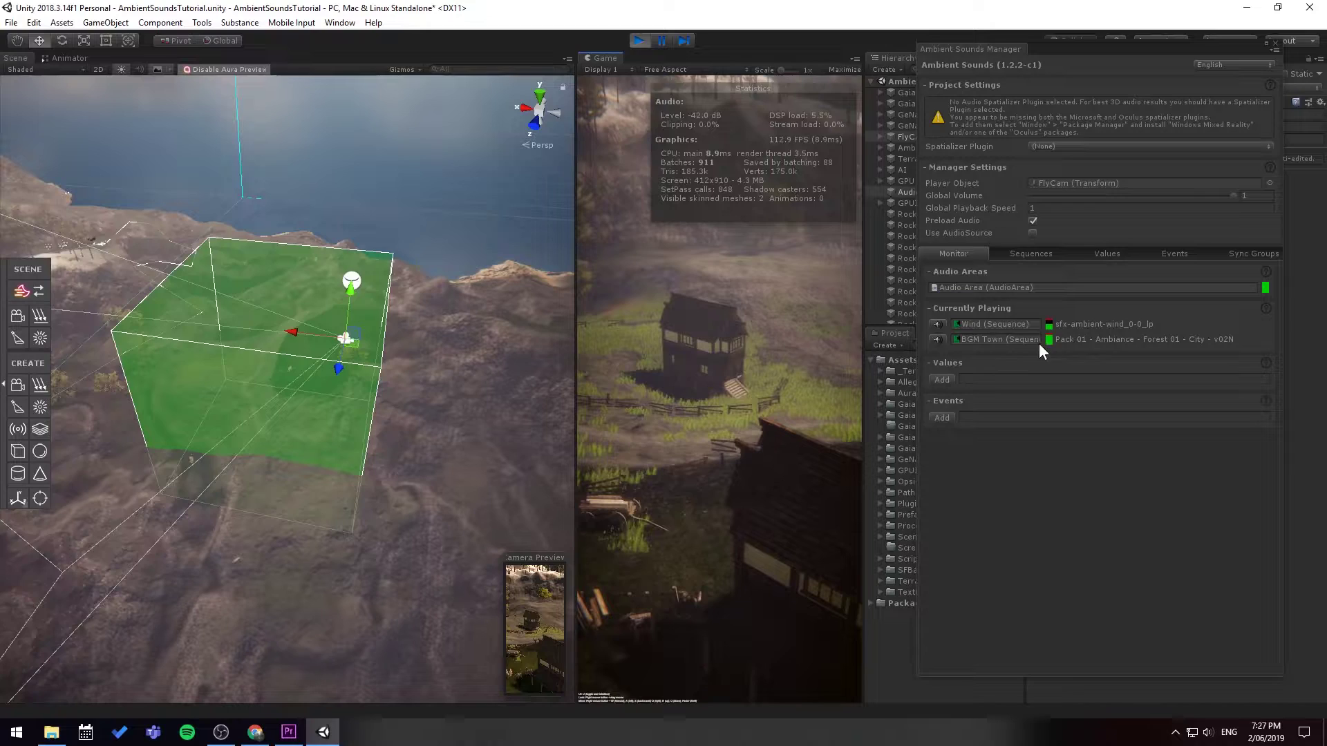
click(782, 333)
key(s)
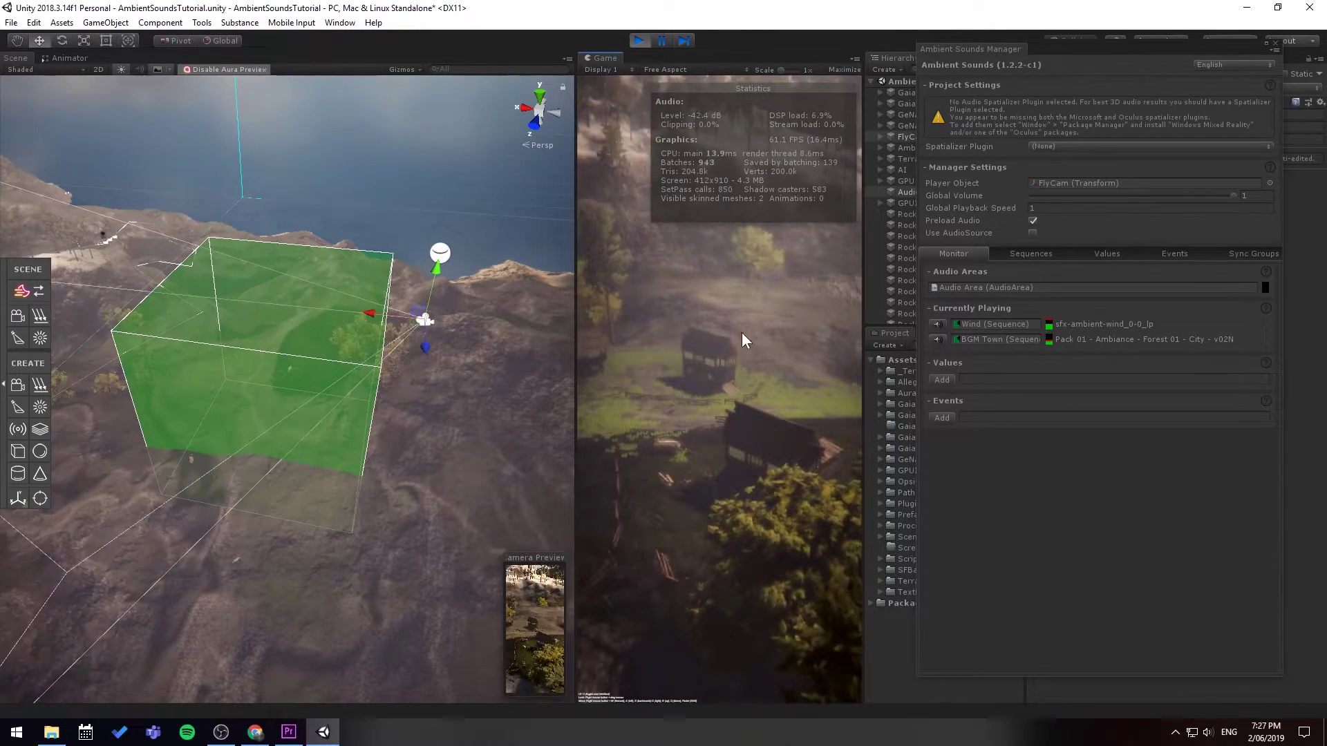
key(s)
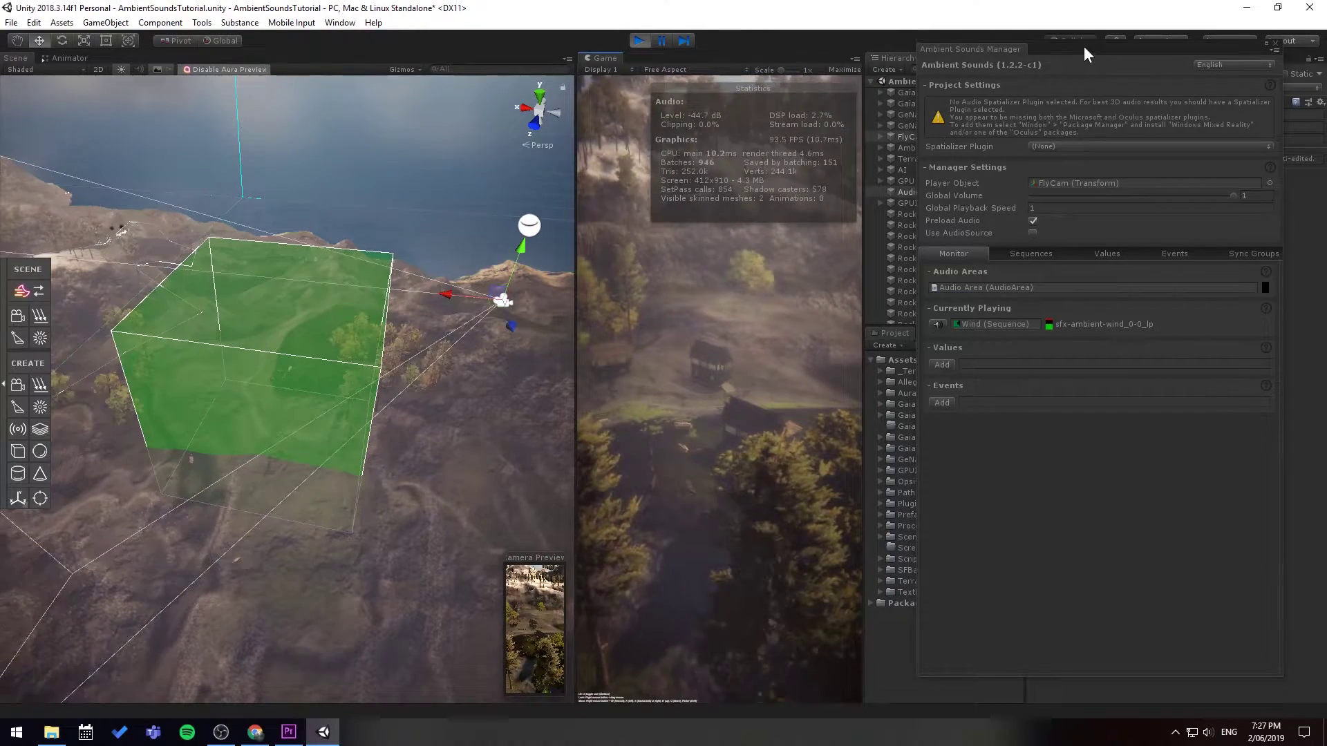
Set the Audio Area's falloff to 50 on the X, Y and Z axes.
drag(1084, 46, 575, 69)
click(944, 195)
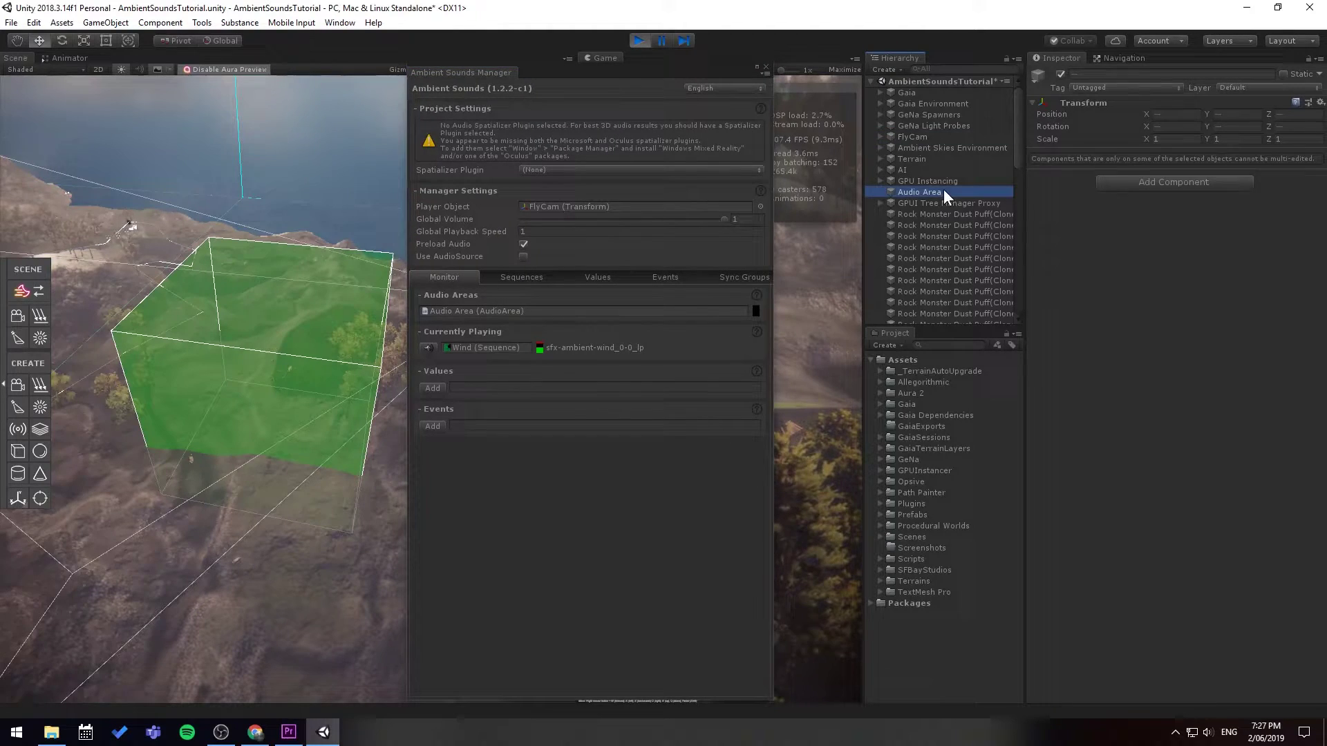
click(1167, 322)
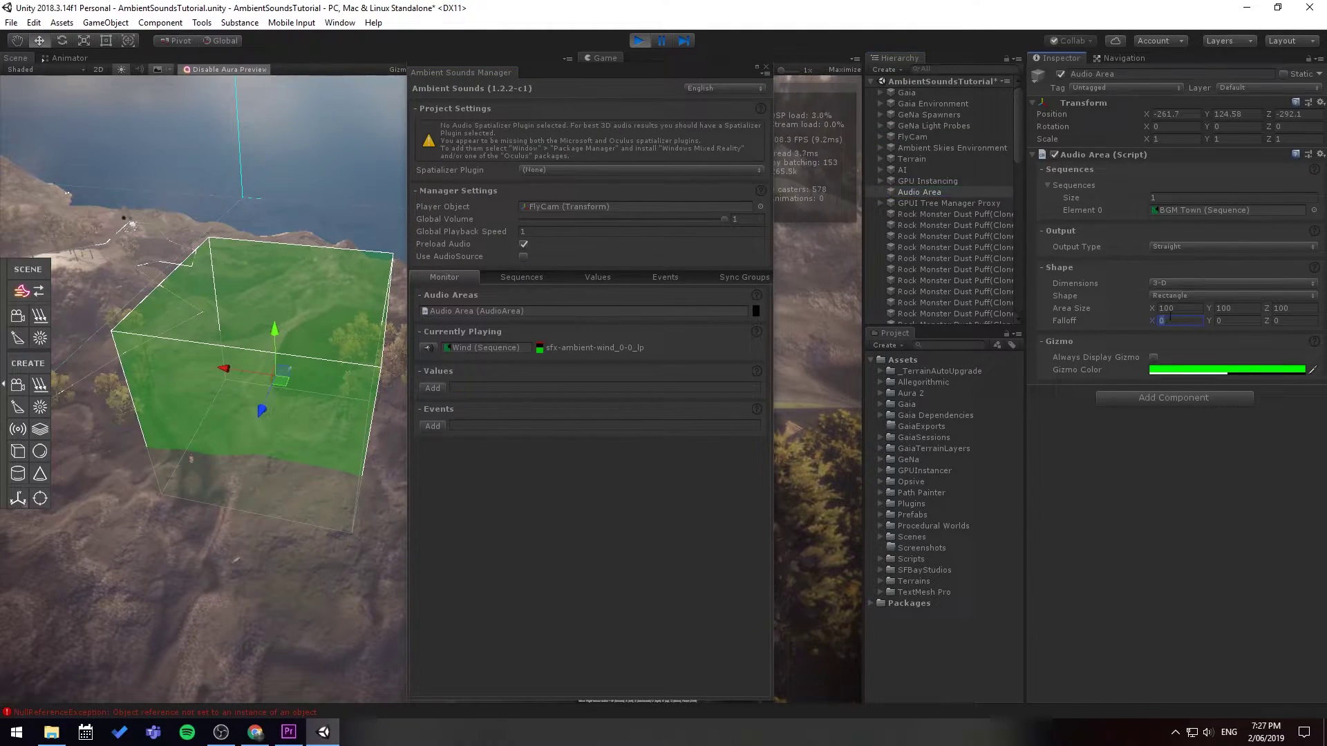
text(50)
key(Tab)
text(50)
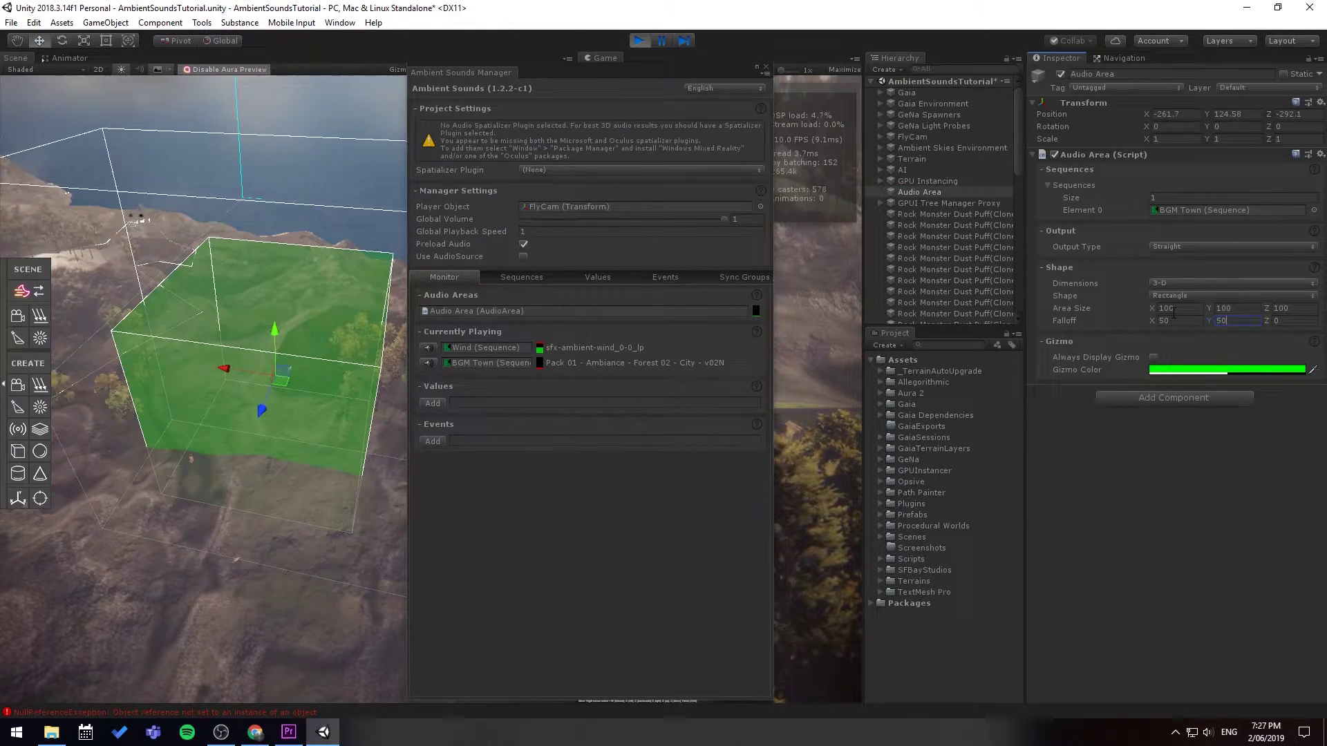
key(Tab)
text(50)
Select FlyCam and the Audio Area together again and place the Ambient Sounds Manager window clear of the Game view.
drag(678, 70, 1214, 68)
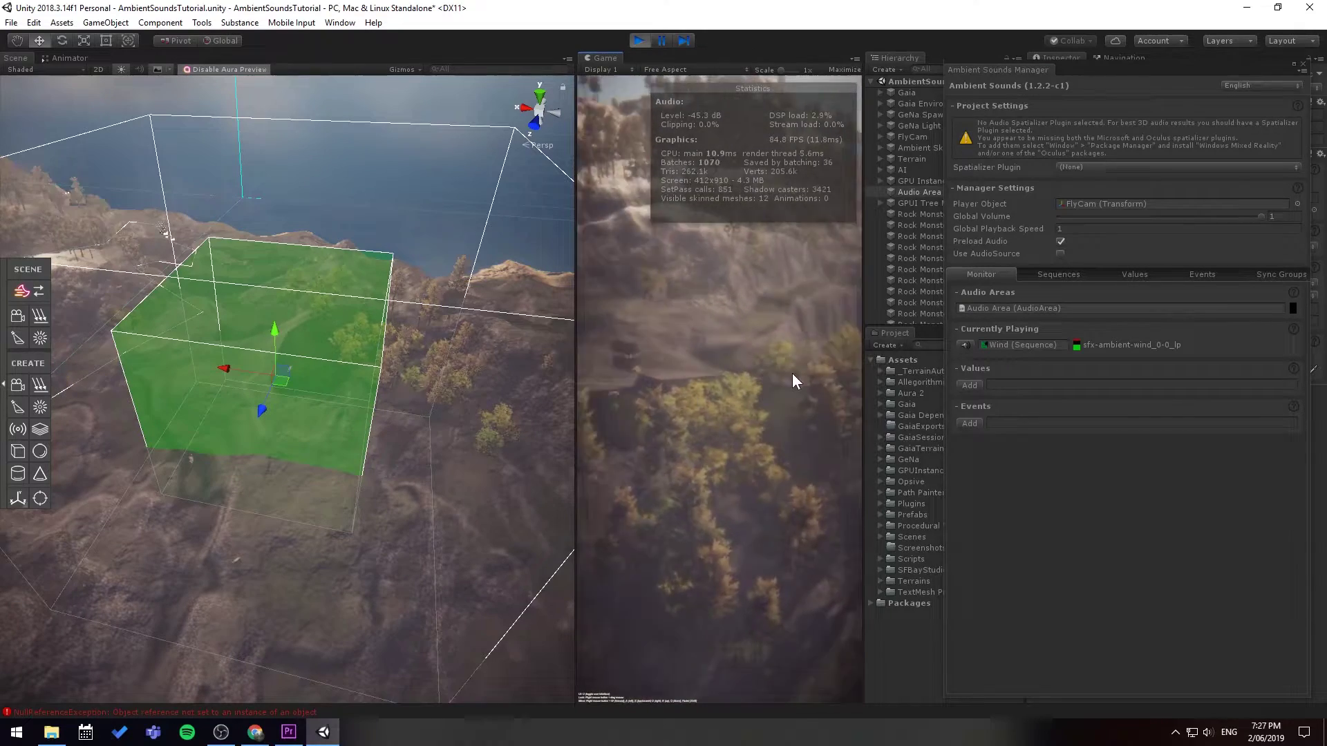
right_drag(415, 351, 375, 355)
key(s)
key(w)
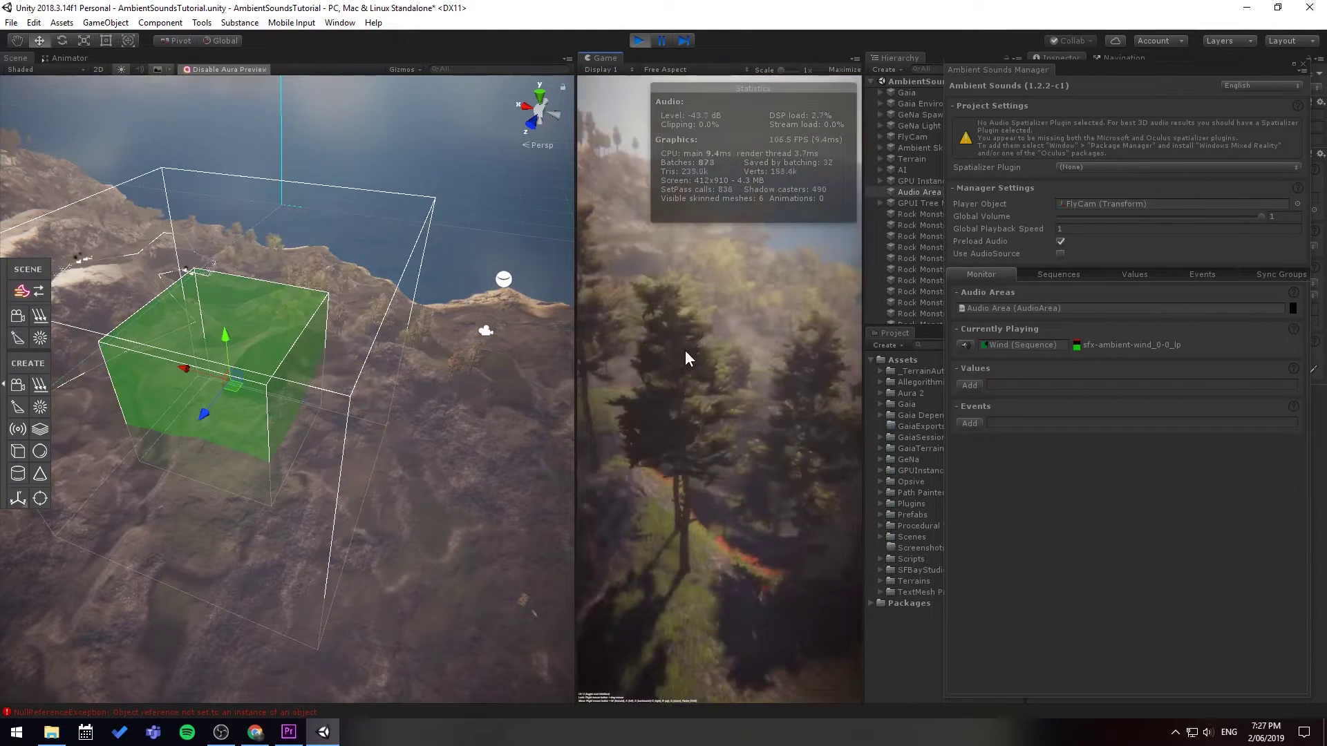
drag(1090, 68, 795, 83)
drag(943, 84, 940, 222)
click(920, 137)
scroll(927, 176, down, 2)
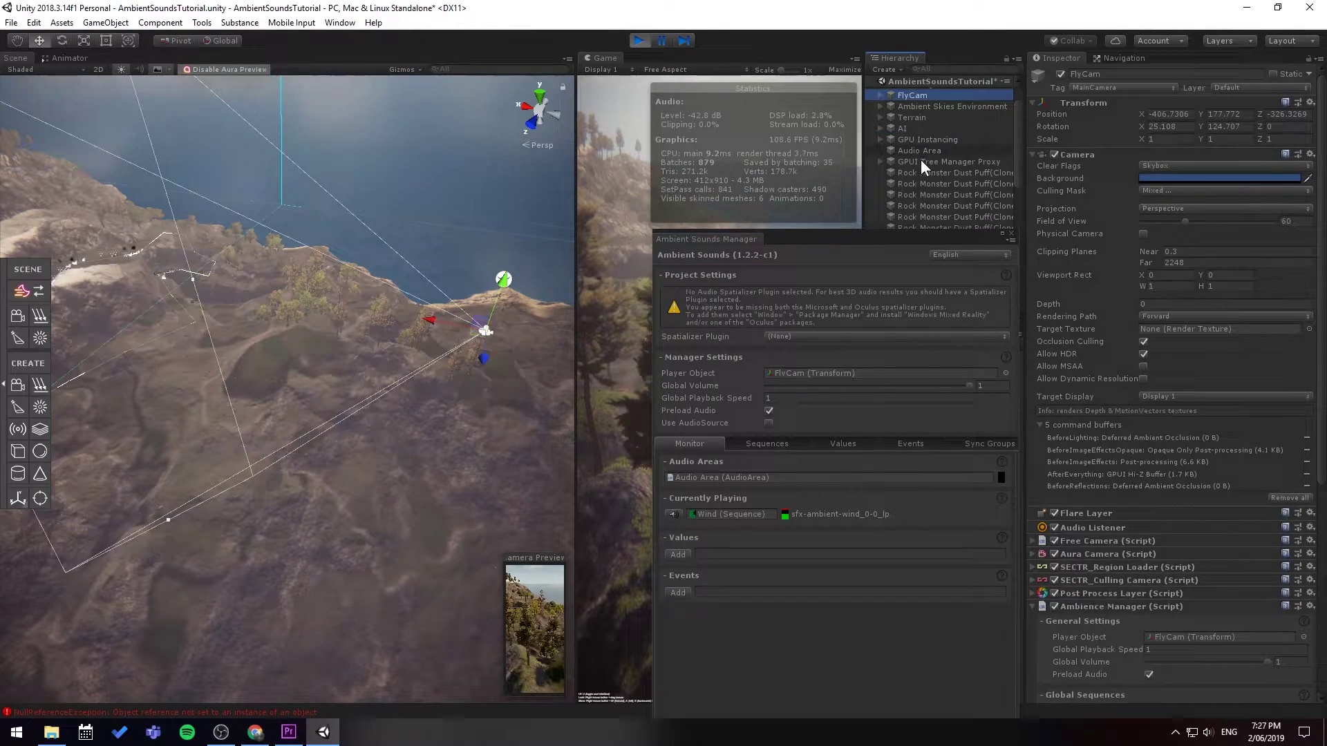
click(913, 148)
drag(877, 234, 1201, 134)
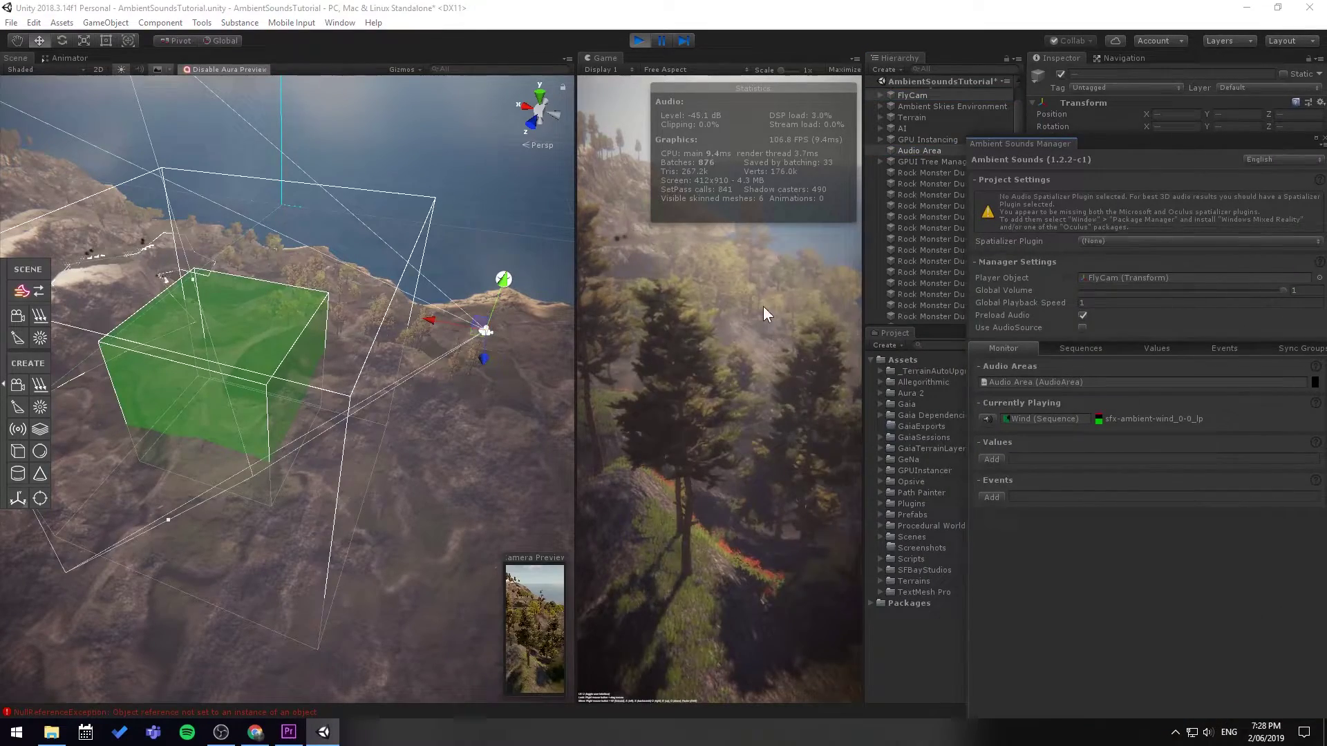
Fly the camera through the falloff zone into the Audio Area and slowly back out, monitoring how BGM Town and Wind play.
key(w)
right_drag(763, 306, 600, 312)
key(w)
key(s)
key(w)
key(w)
key(w)
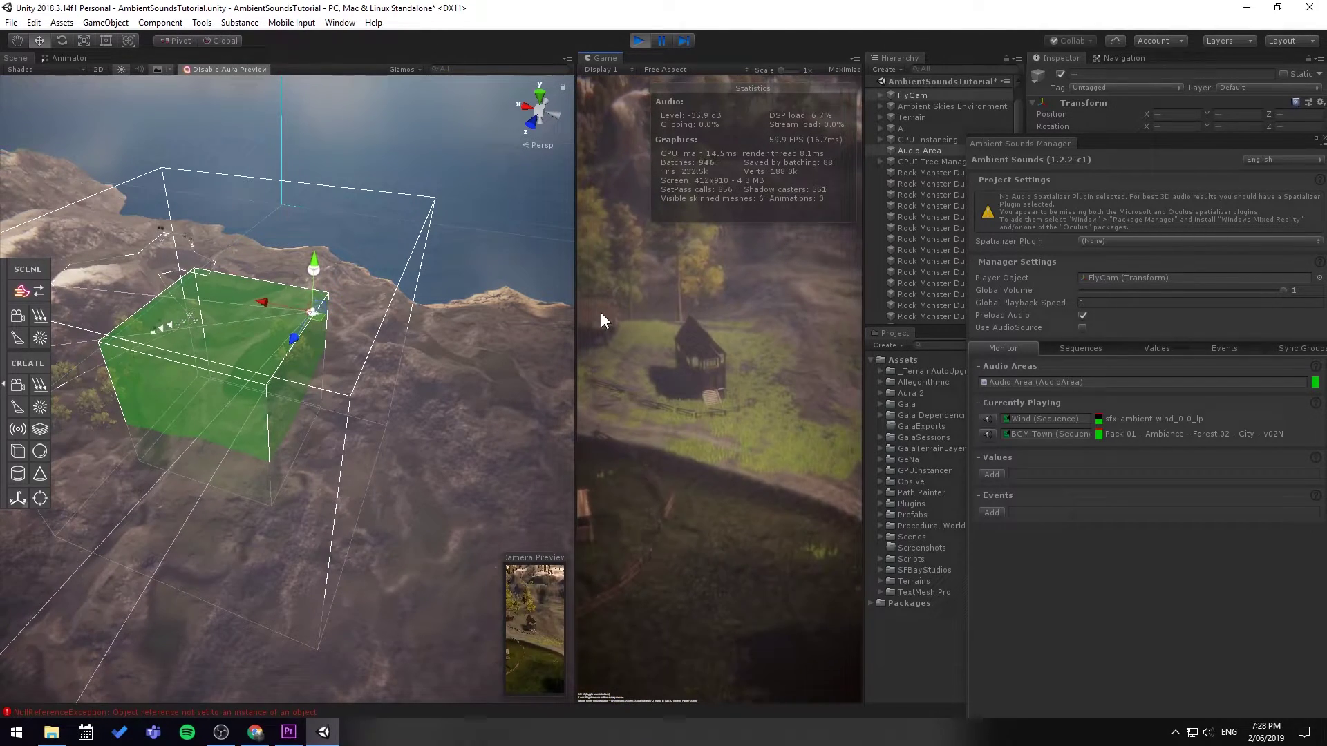
key(s)
key(s)
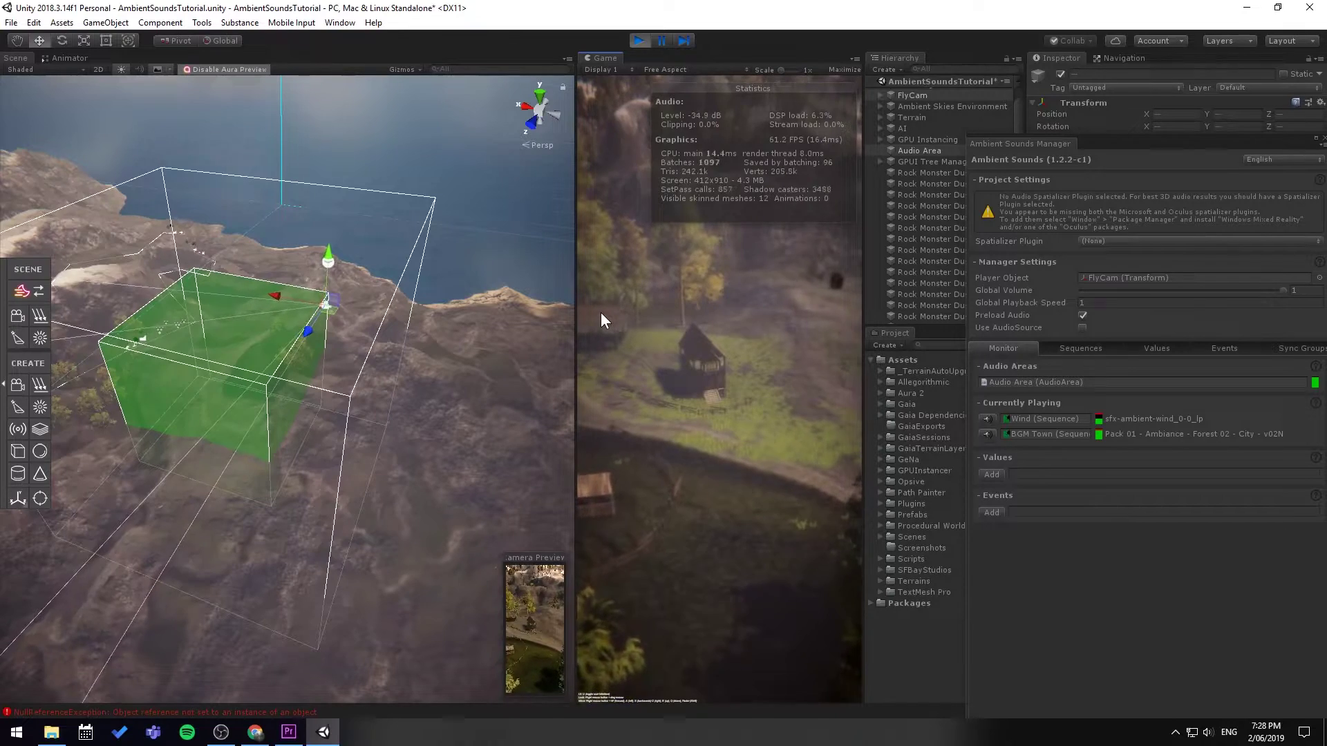
key(w)
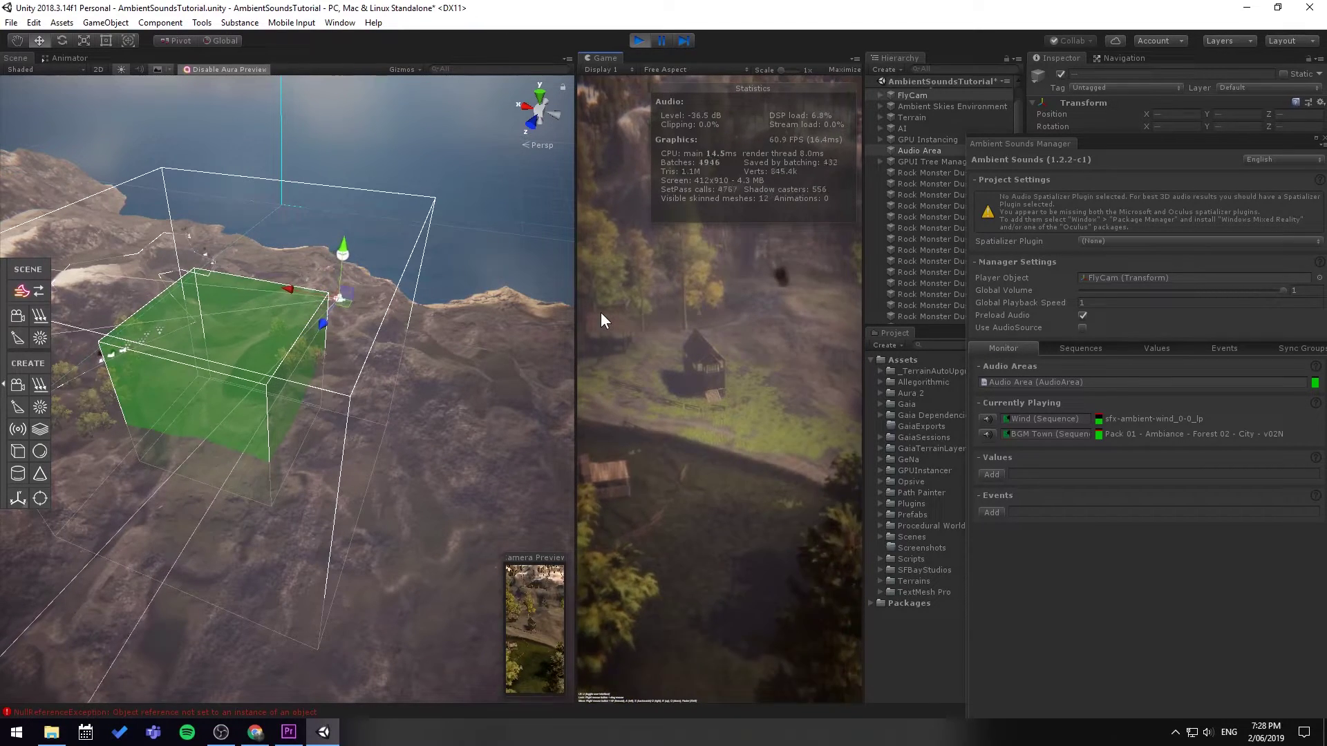
key(w)
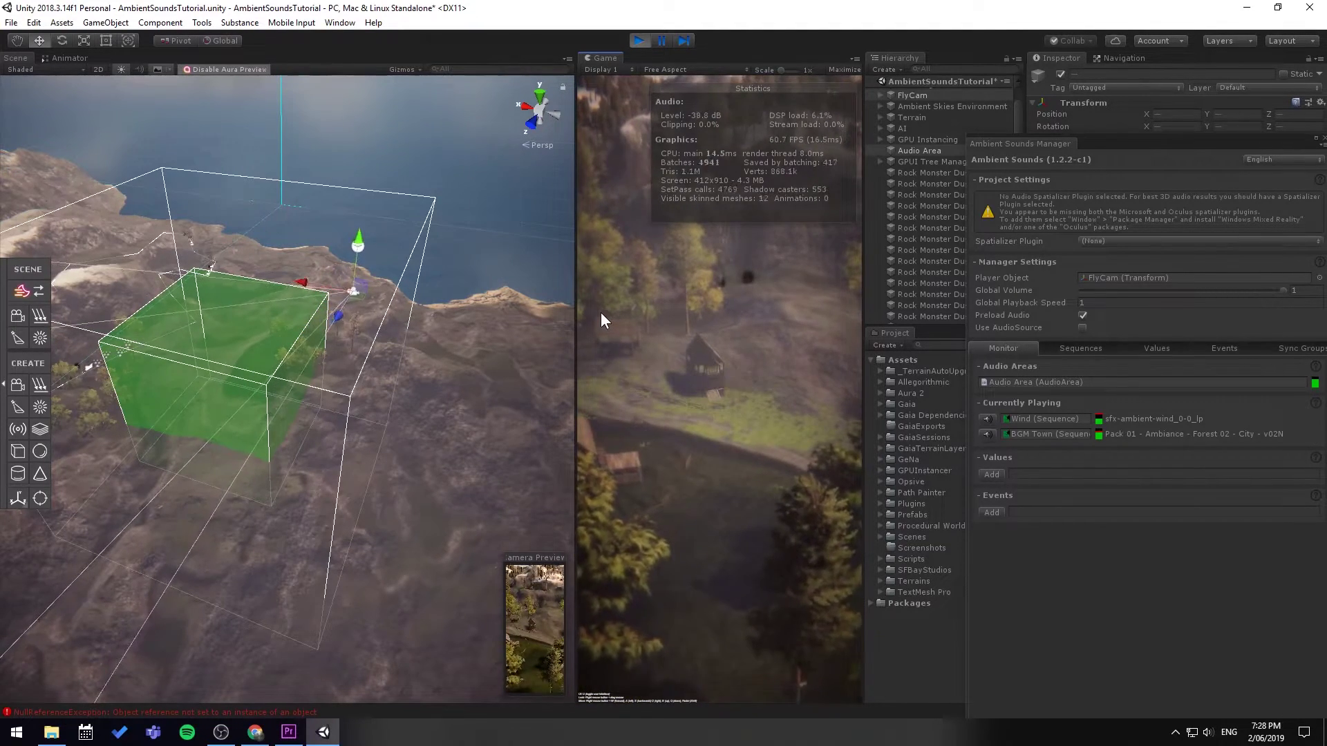
key(w)
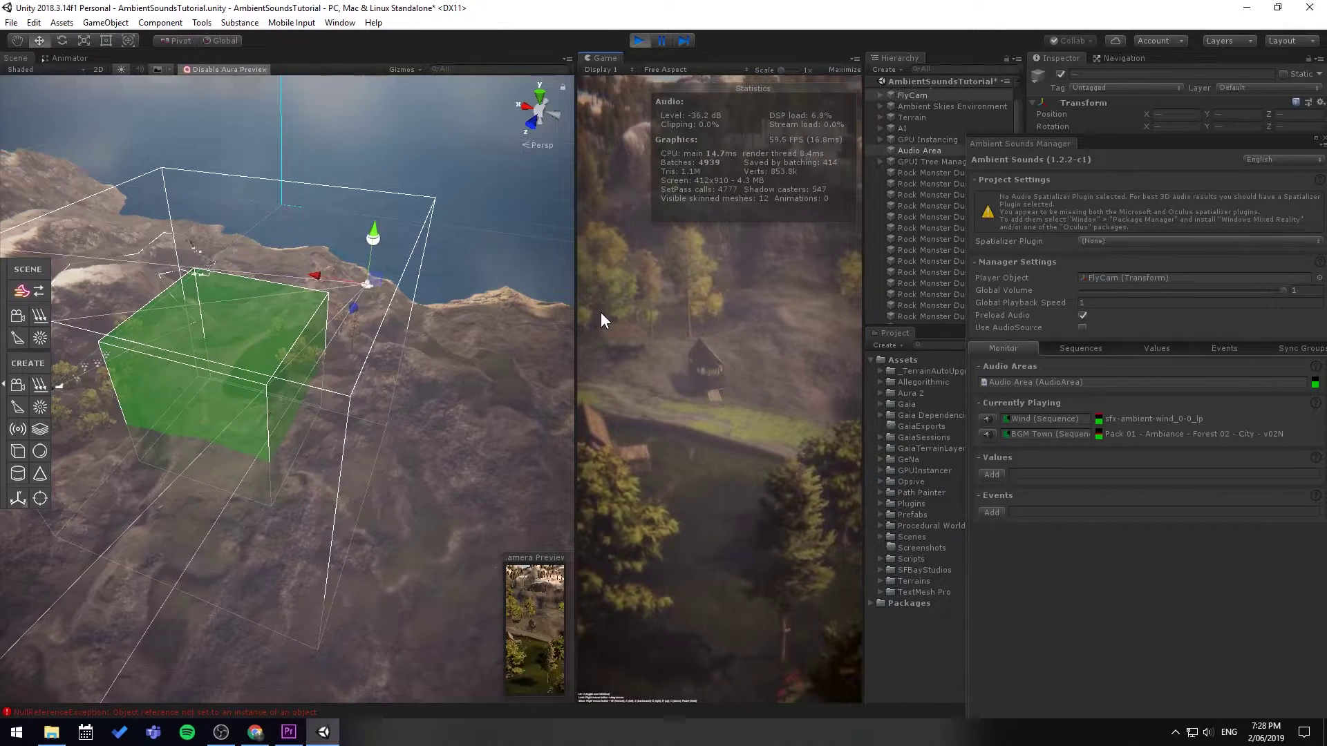
Fly the camera out past the Audio Area's falloff zone while monitoring the playing sequences, and exit play mode.
key(w)
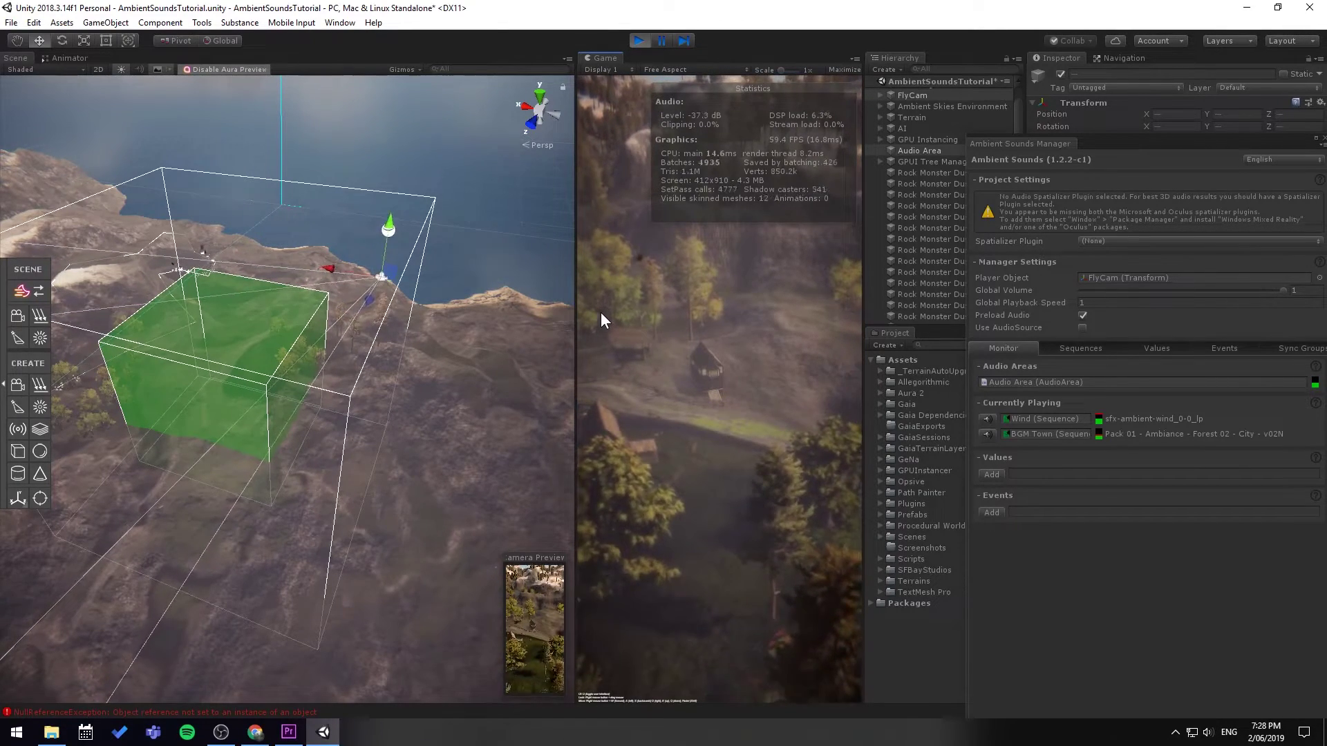
key(w)
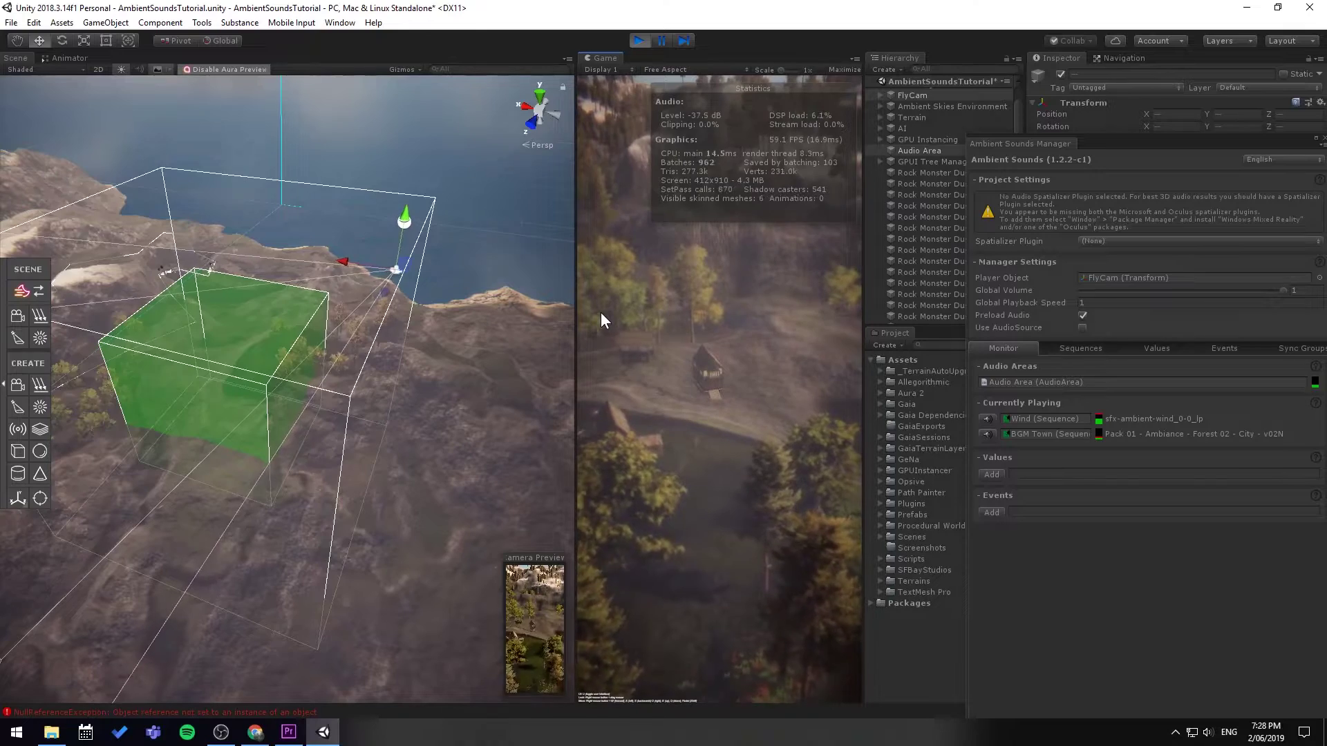
key(w)
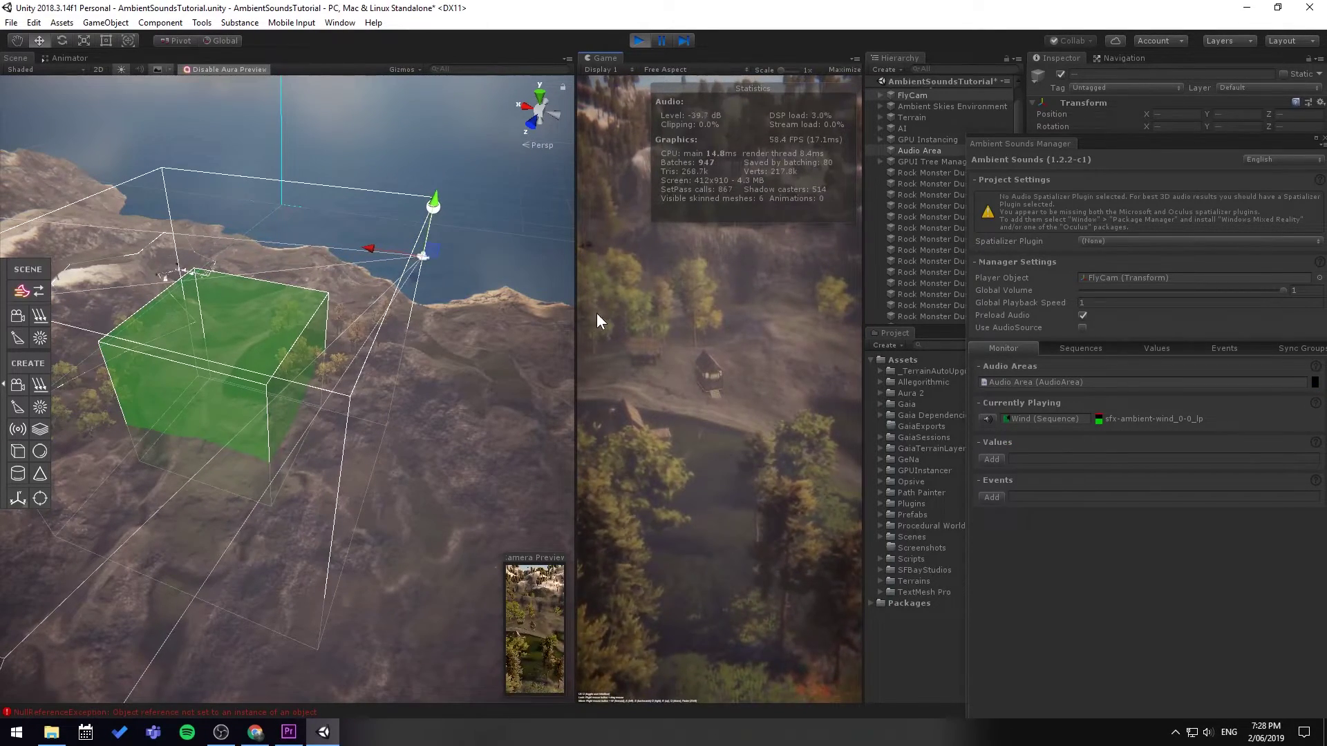
mouse_move(595, 313)
right_down()
mouse_move(571, 320)
mouse_move(588, 309)
right_up()
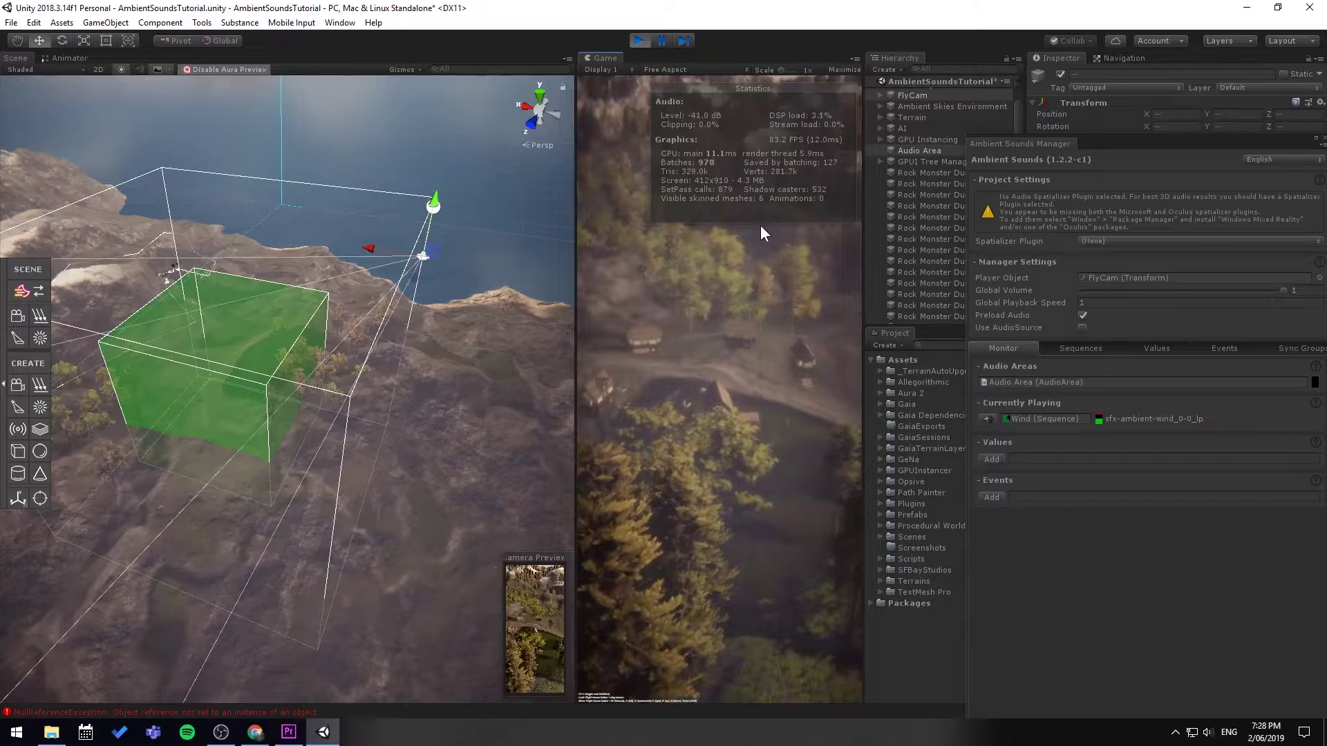
click(648, 42)
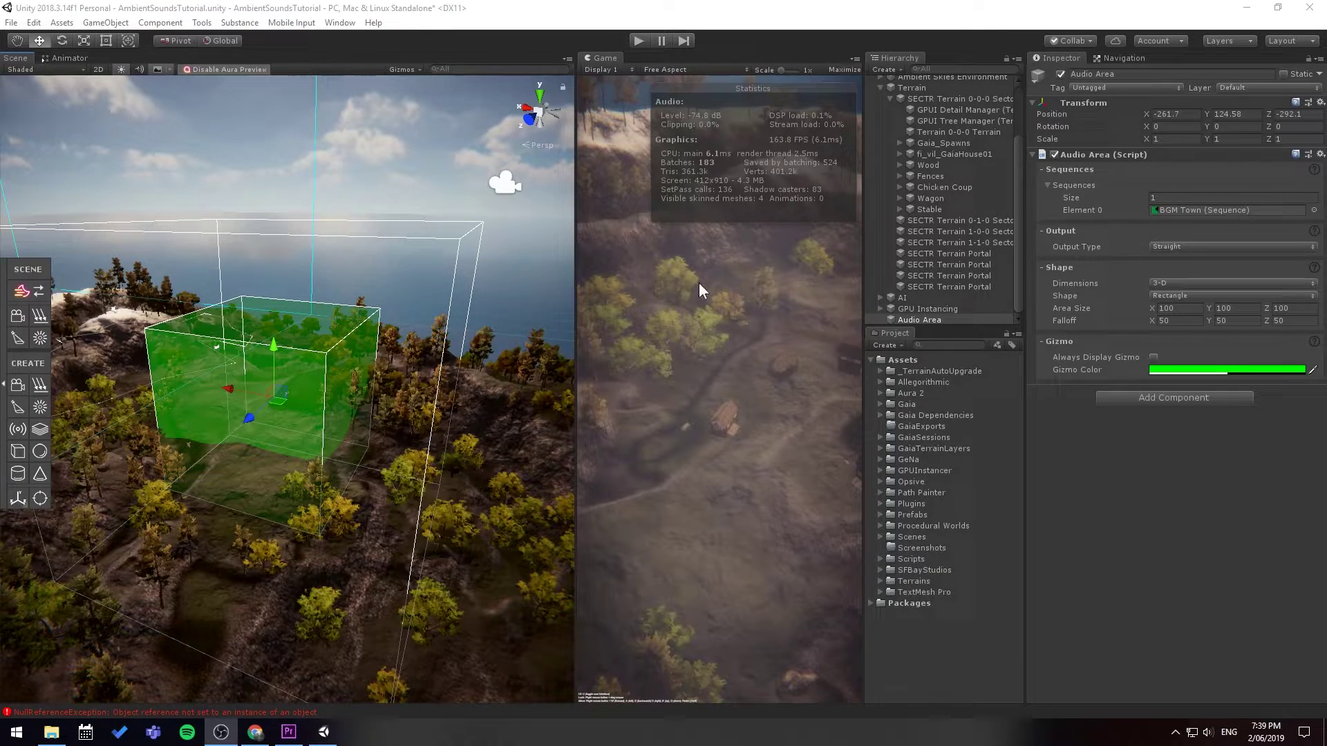
Set the Audio Area's dimensions to 2-D and raise the area above the village to a Y position of about 164.
click(1202, 285)
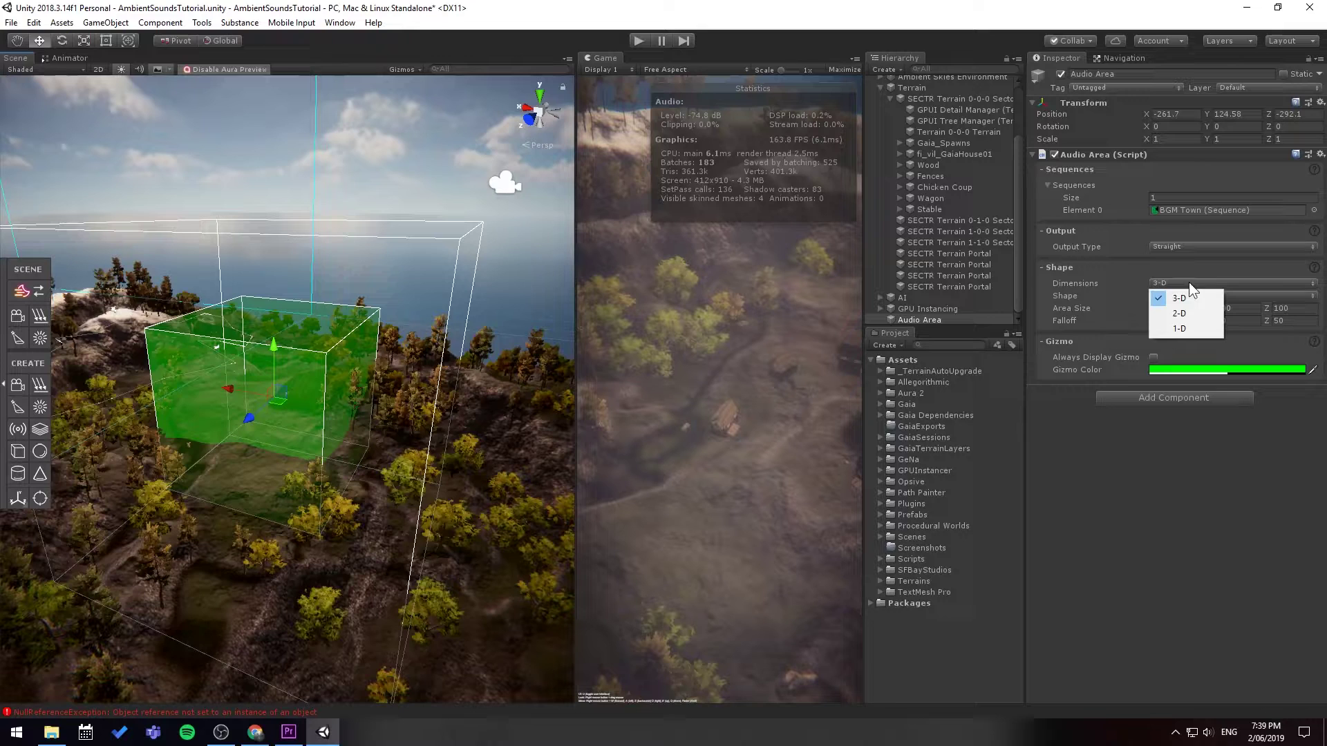
click(1182, 315)
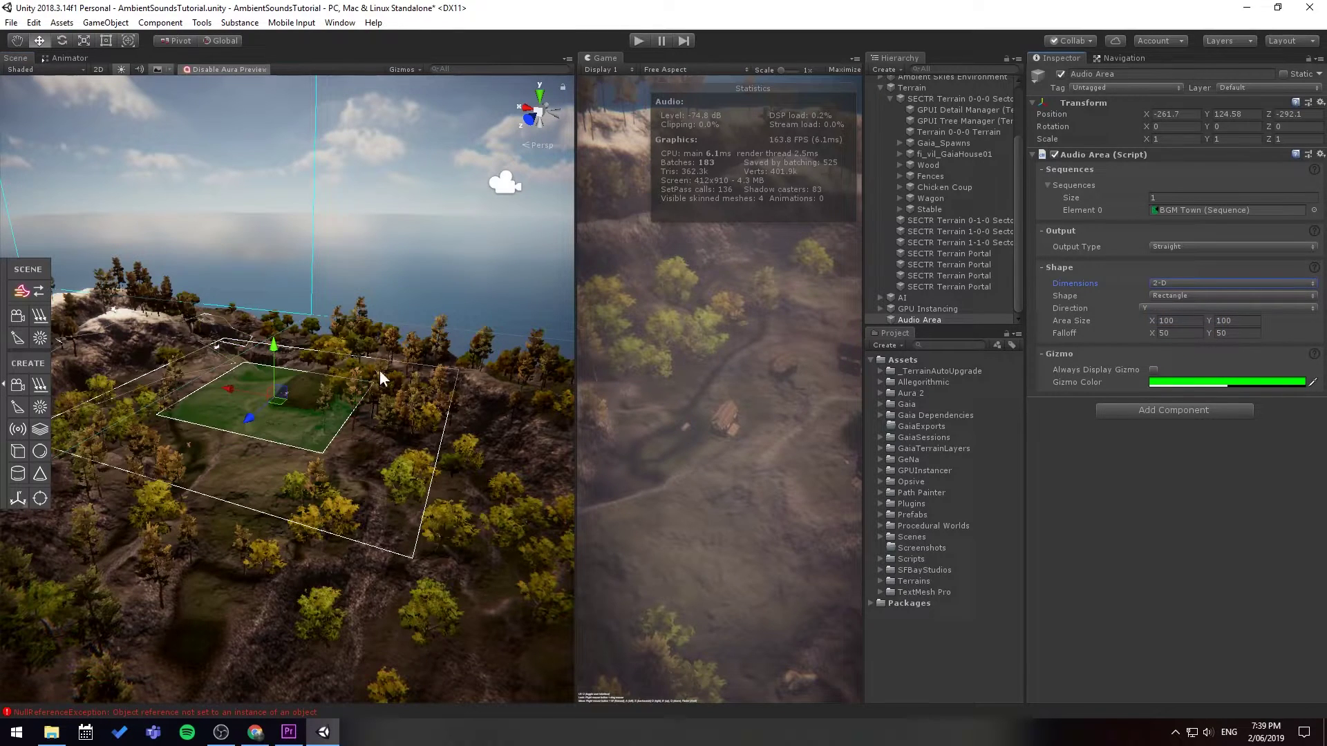
drag(280, 347, 271, 289)
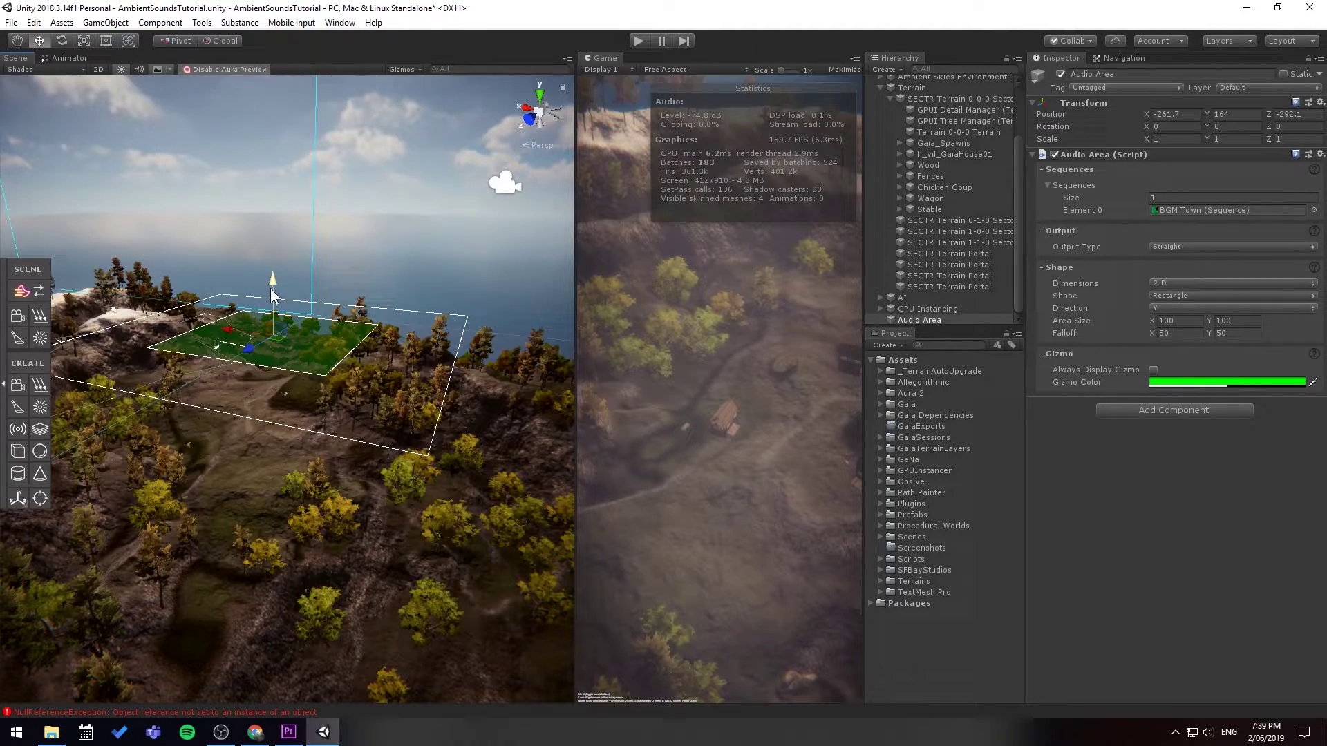
Enter play mode and select the Audio Area together with FlyCam so both show in the Scene view.
click(638, 40)
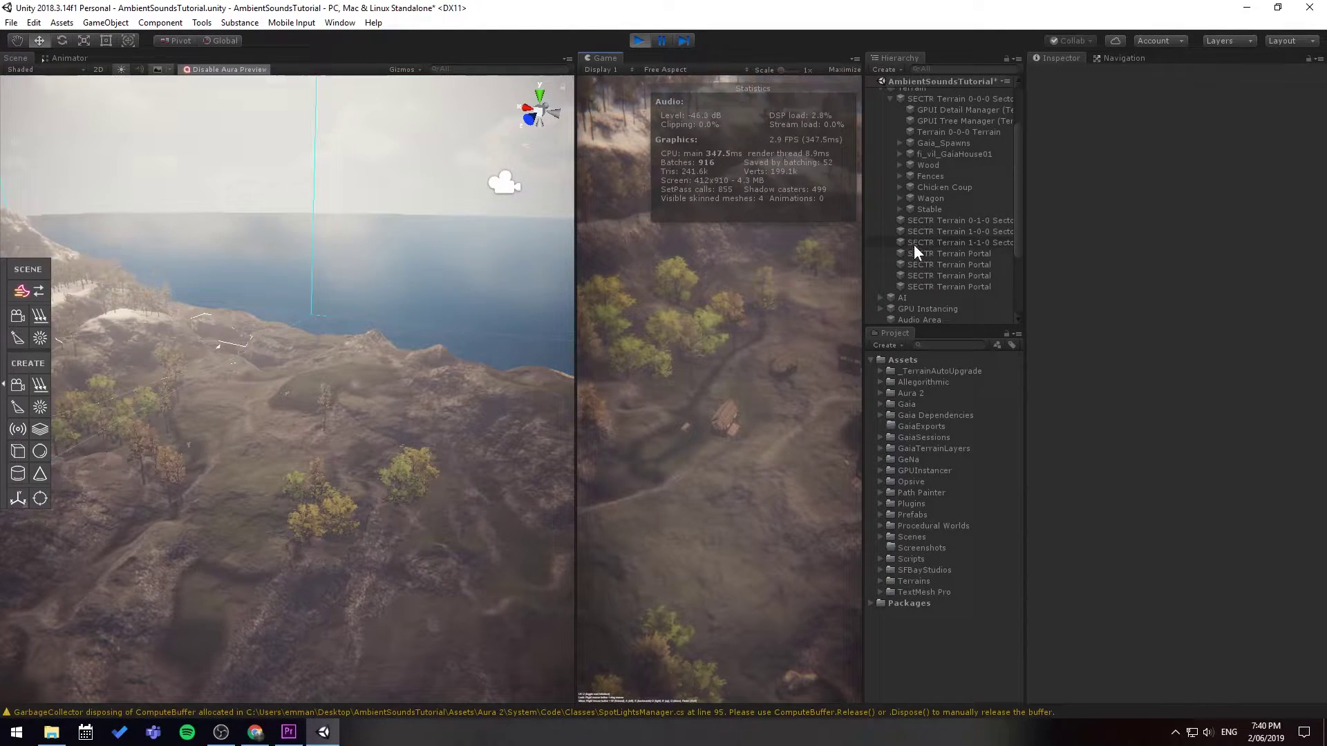
scroll(926, 276, down, 3)
click(918, 236)
scroll(924, 228, up, 3)
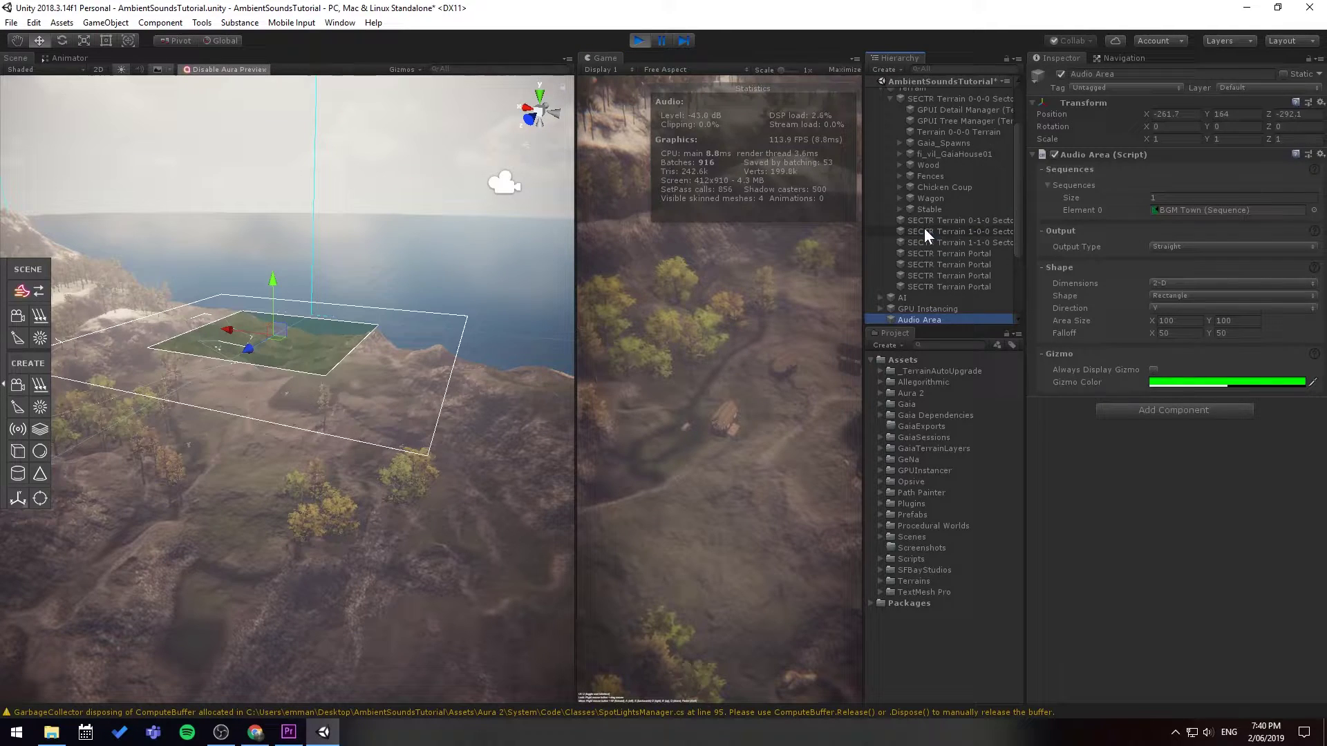
scroll(947, 166, up, 3)
ctrl+click(927, 135)
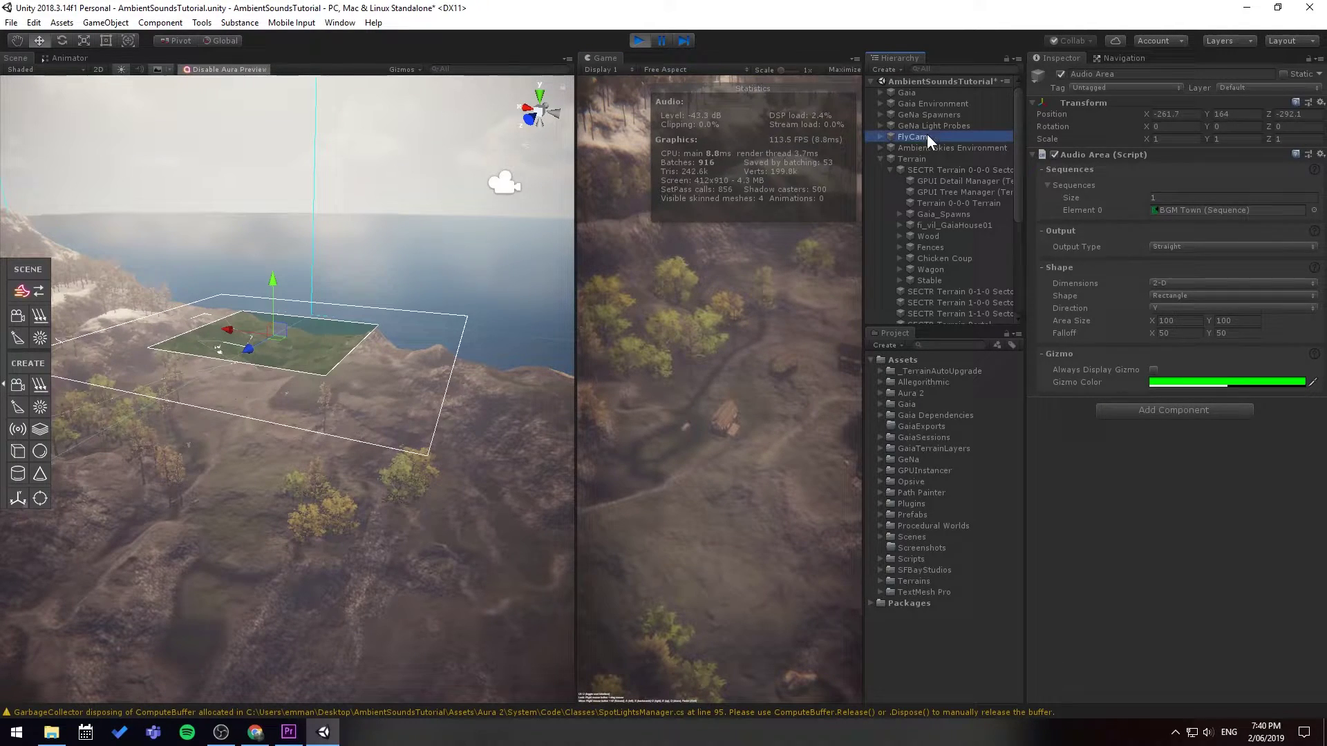
middle_drag(479, 247, 434, 267)
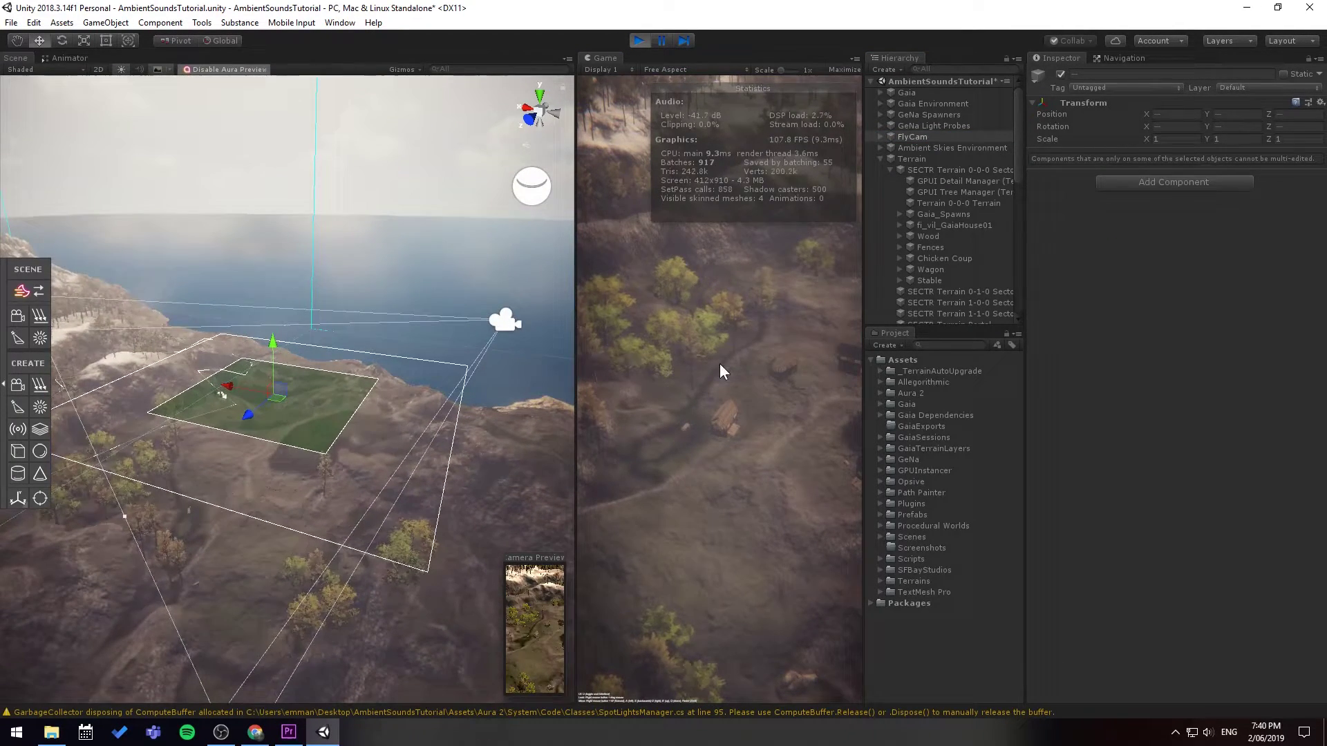
Fly the camera into, out of and back into the 2-D audio zone to test how it plays at the camera's height.
right_drag(720, 364, 637, 308)
key(w)
key(w)
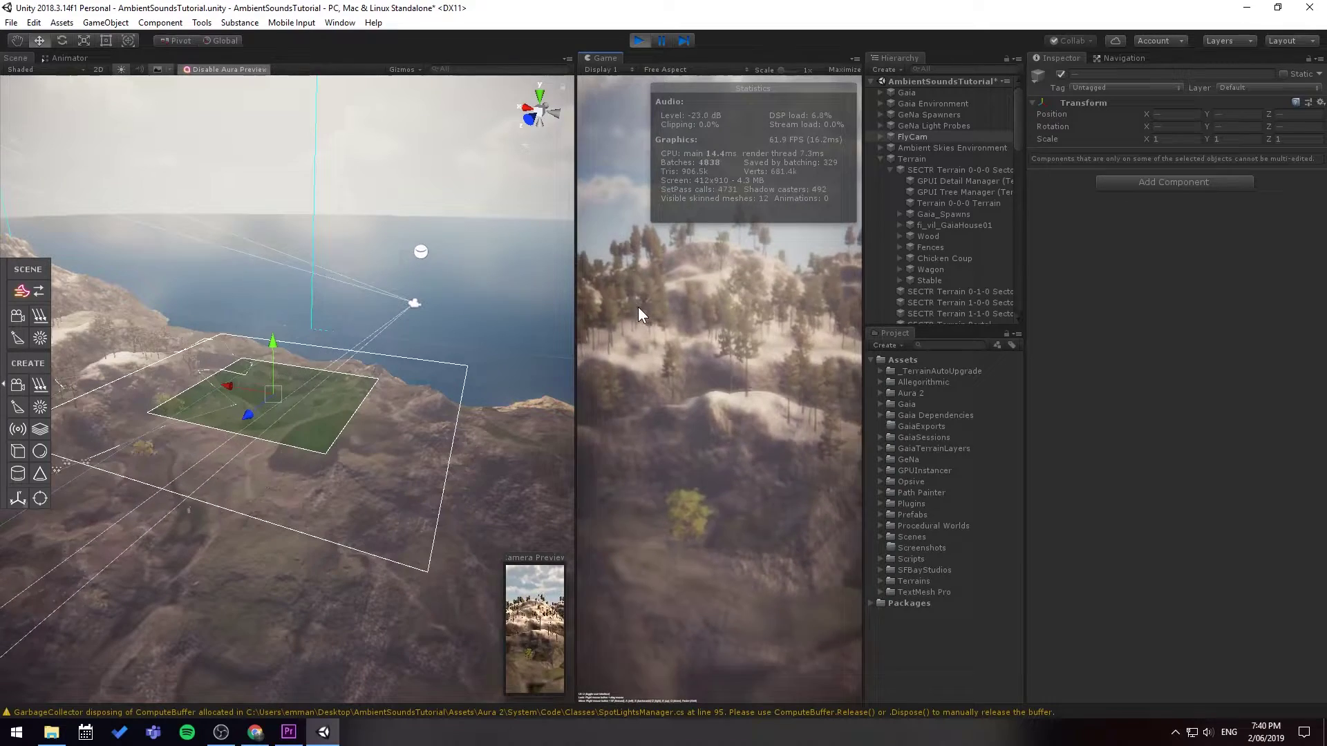
key(s)
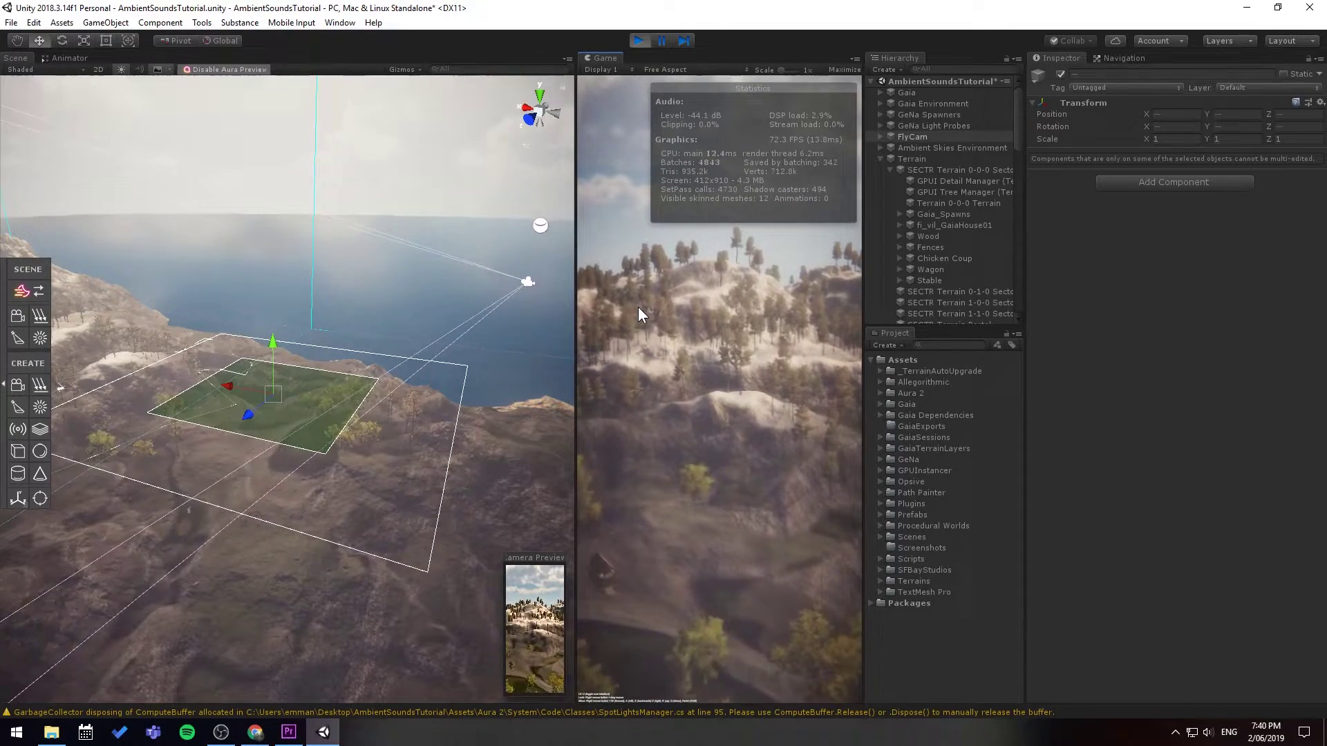
key(w)
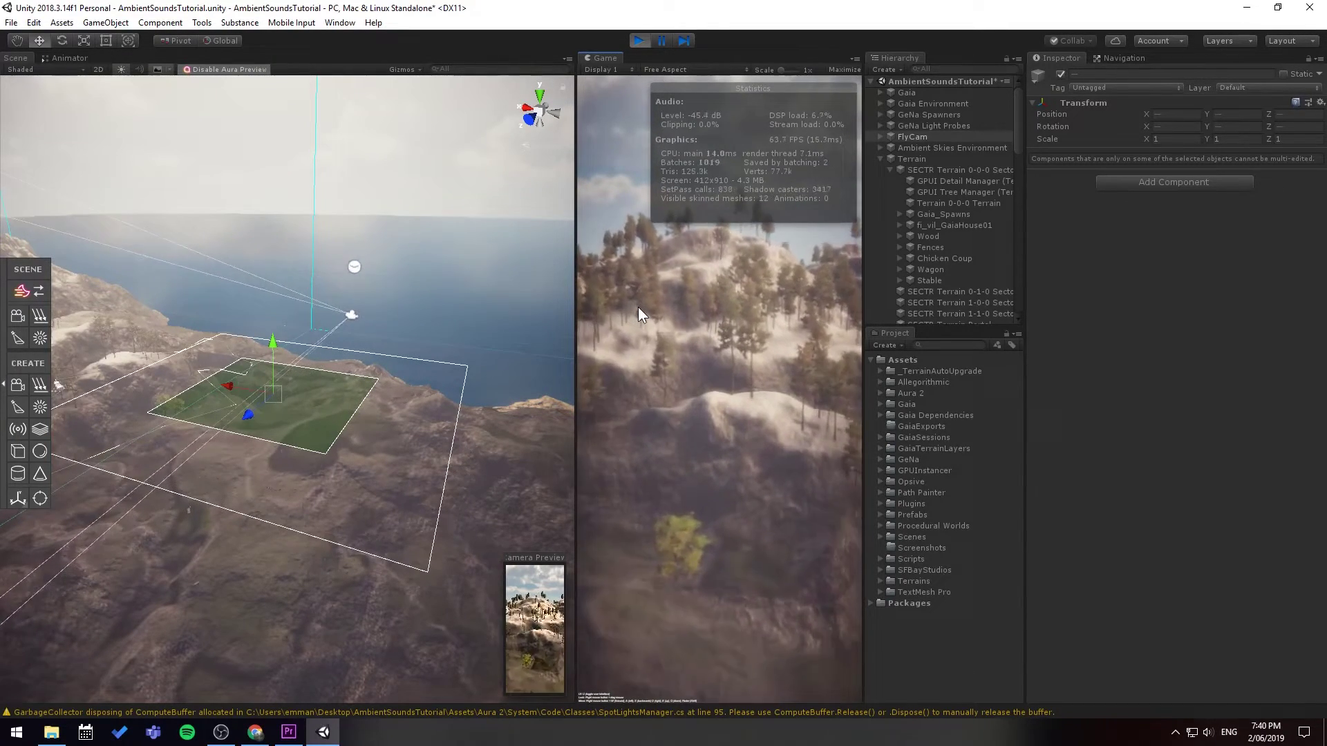
right_drag(638, 307, 633, 319)
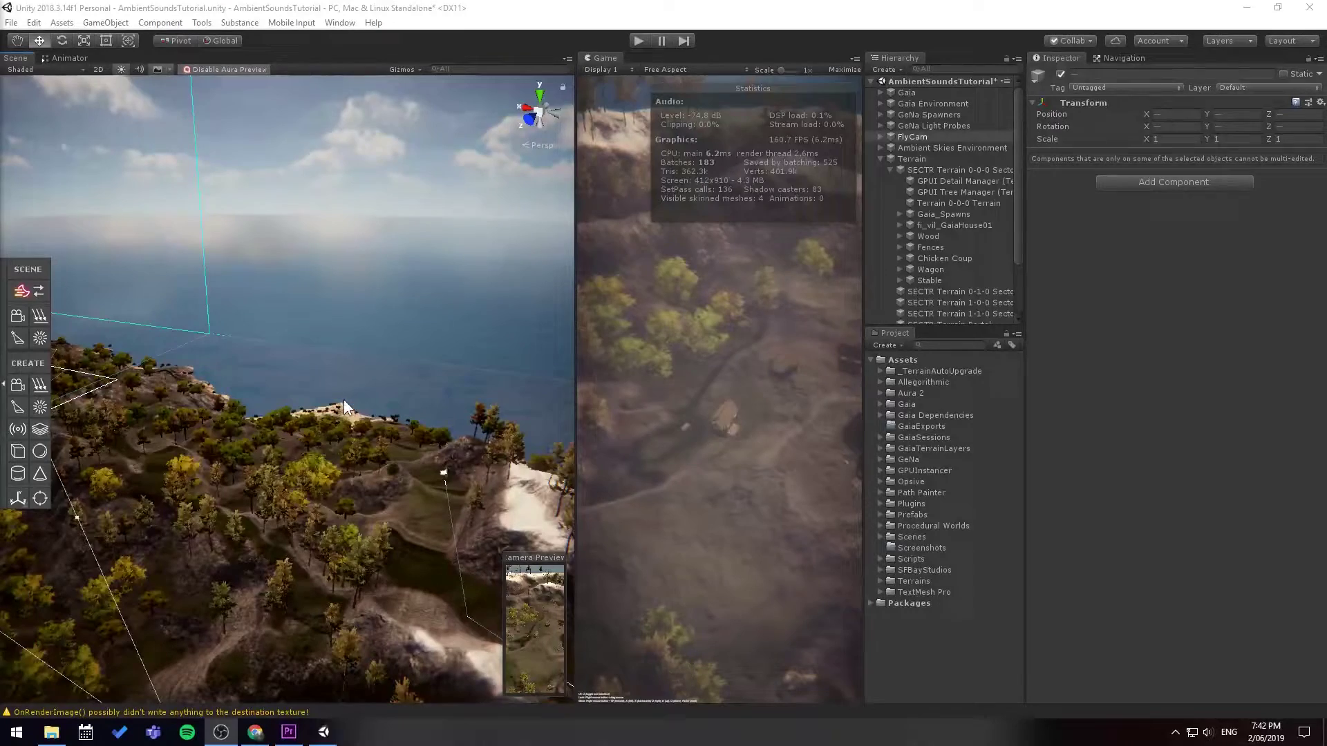
Add a second Audio Area to the scene for the coast and name it Water.
alt+drag(354, 399, 162, 400)
right_drag(162, 399, 142, 403)
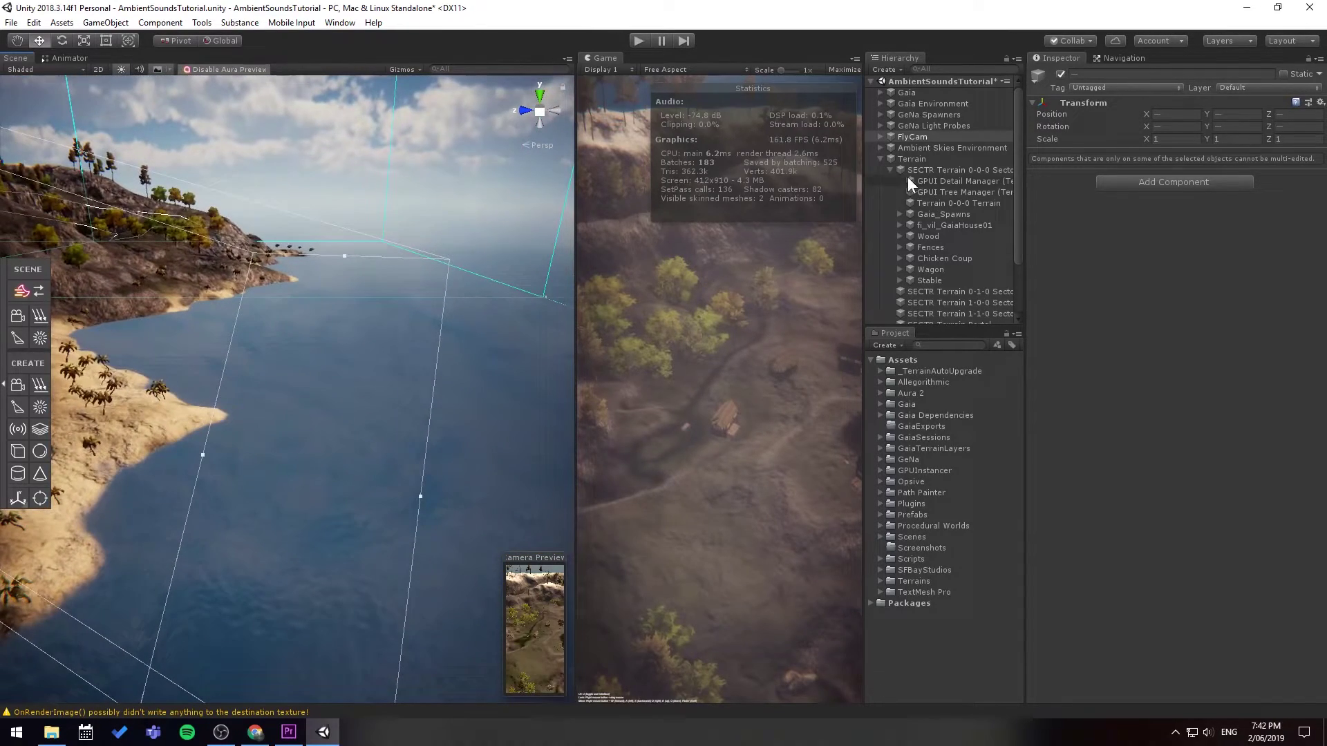
click(880, 160)
right_click(903, 210)
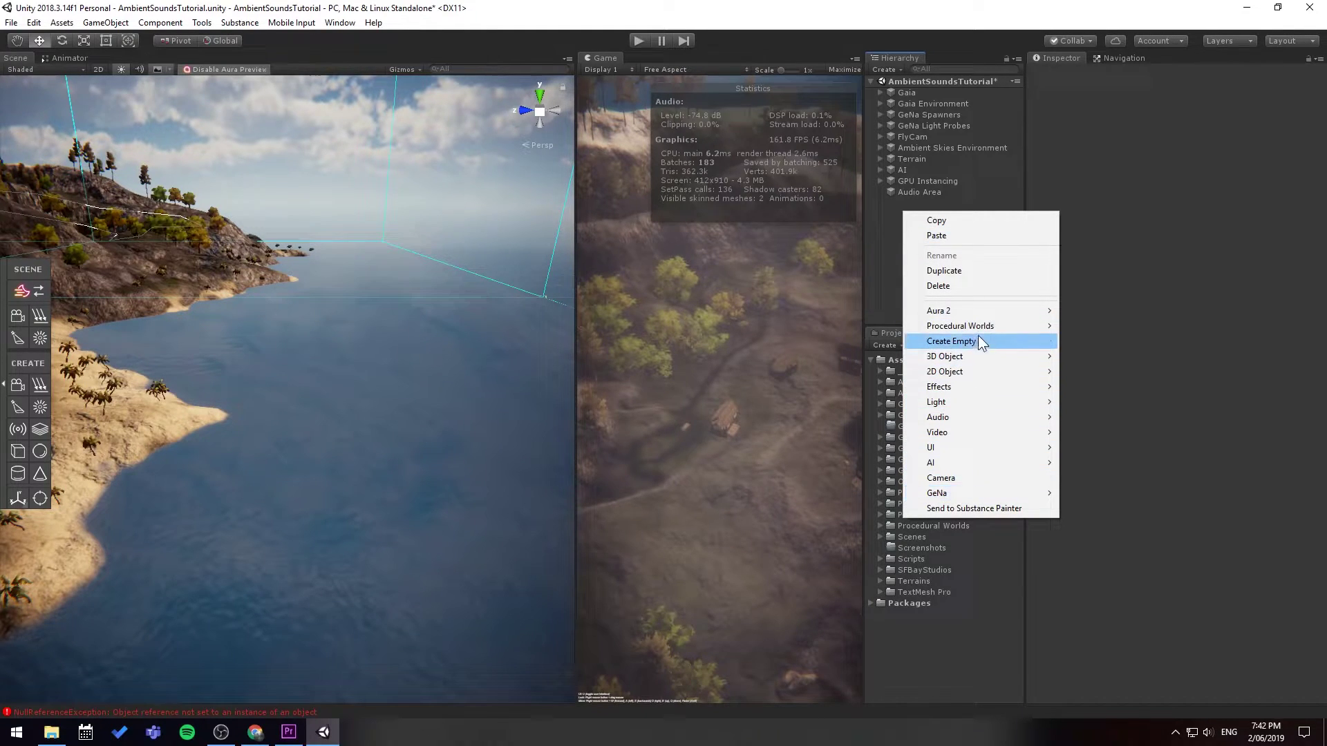
mouse_move(978, 326)
mouse_move(1113, 328)
click(1236, 341)
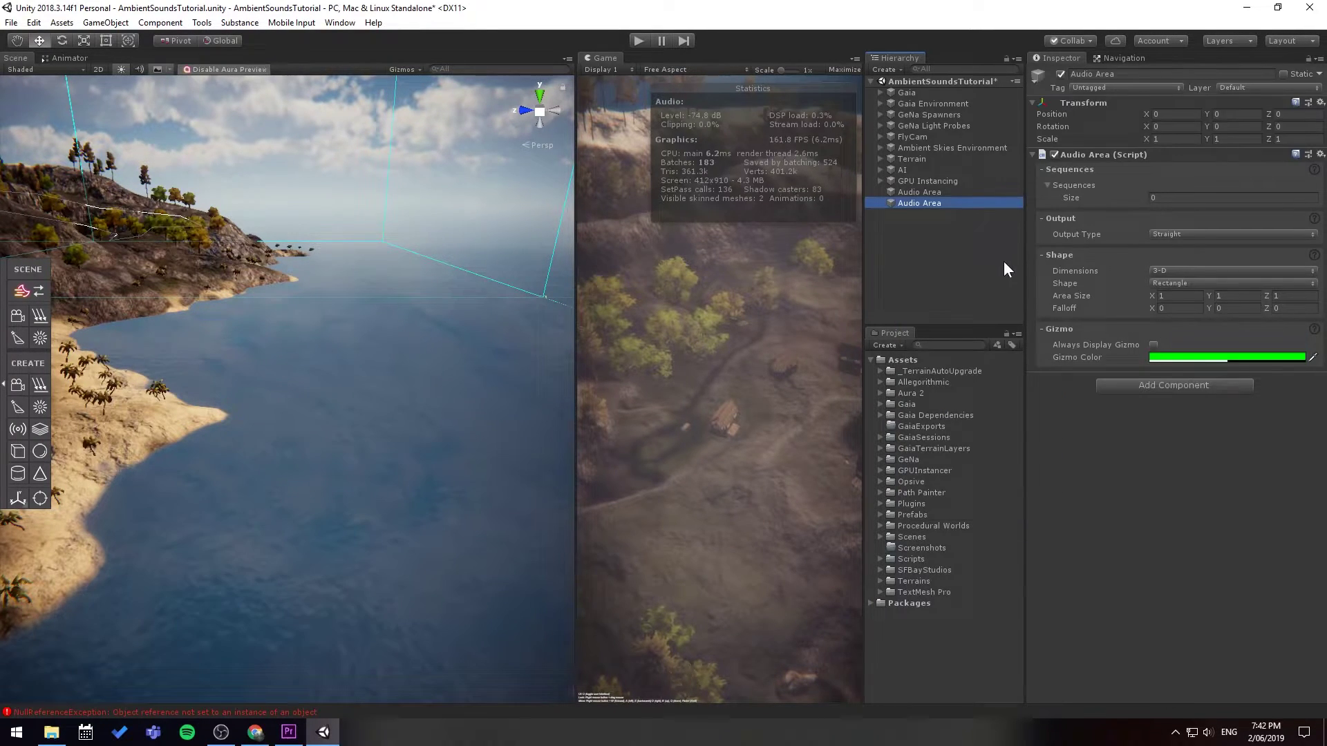
text(Water)
key(Return)
Rename the village's Audio Area as Town.
click(947, 192)
click(947, 193)
text(Town)
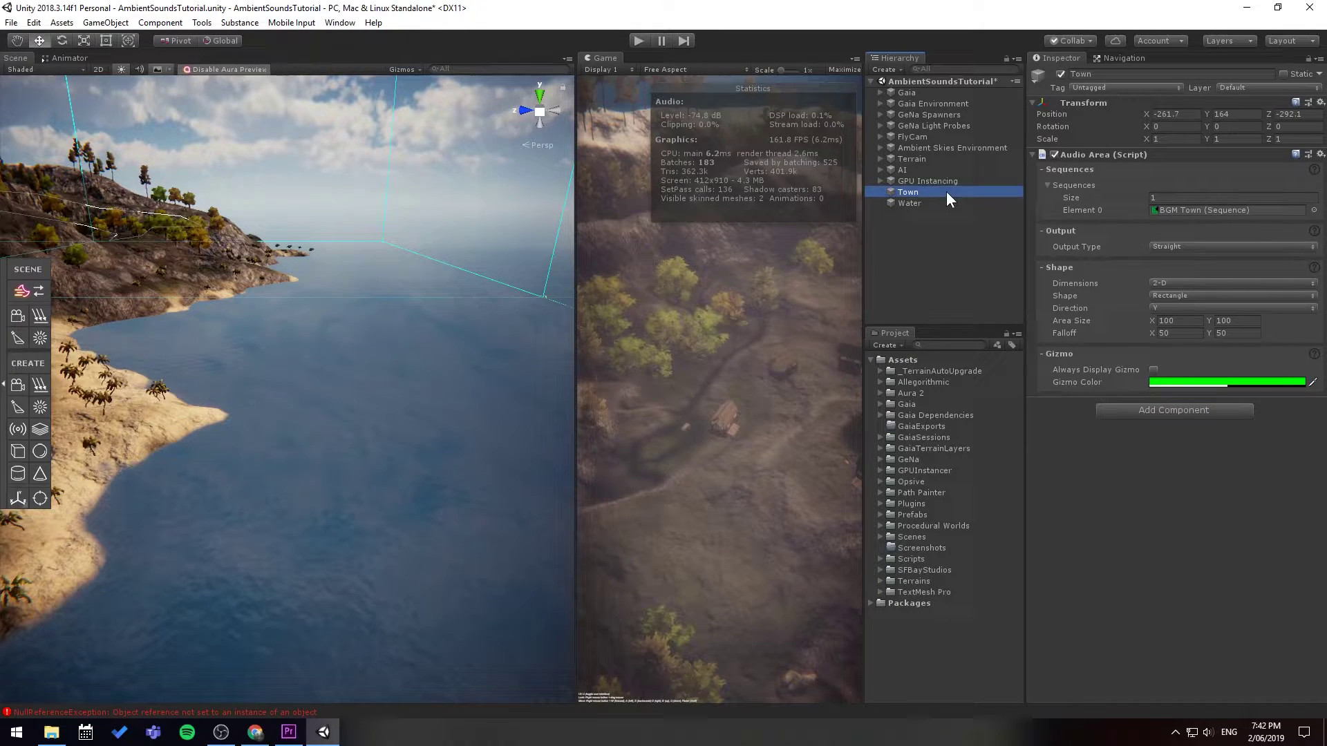
Give the Water area one sequence slot and assign the Water sequence to it.
click(948, 203)
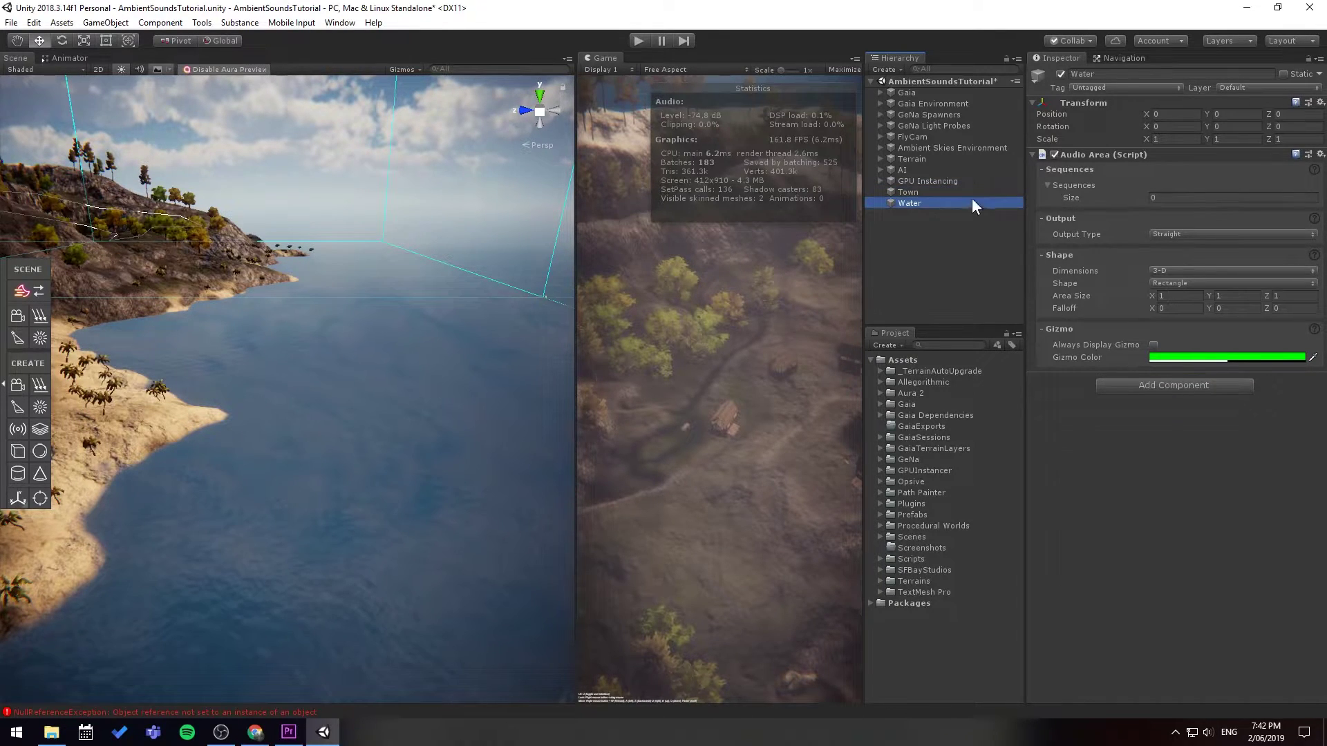
click(1165, 199)
text(1)
key(Return)
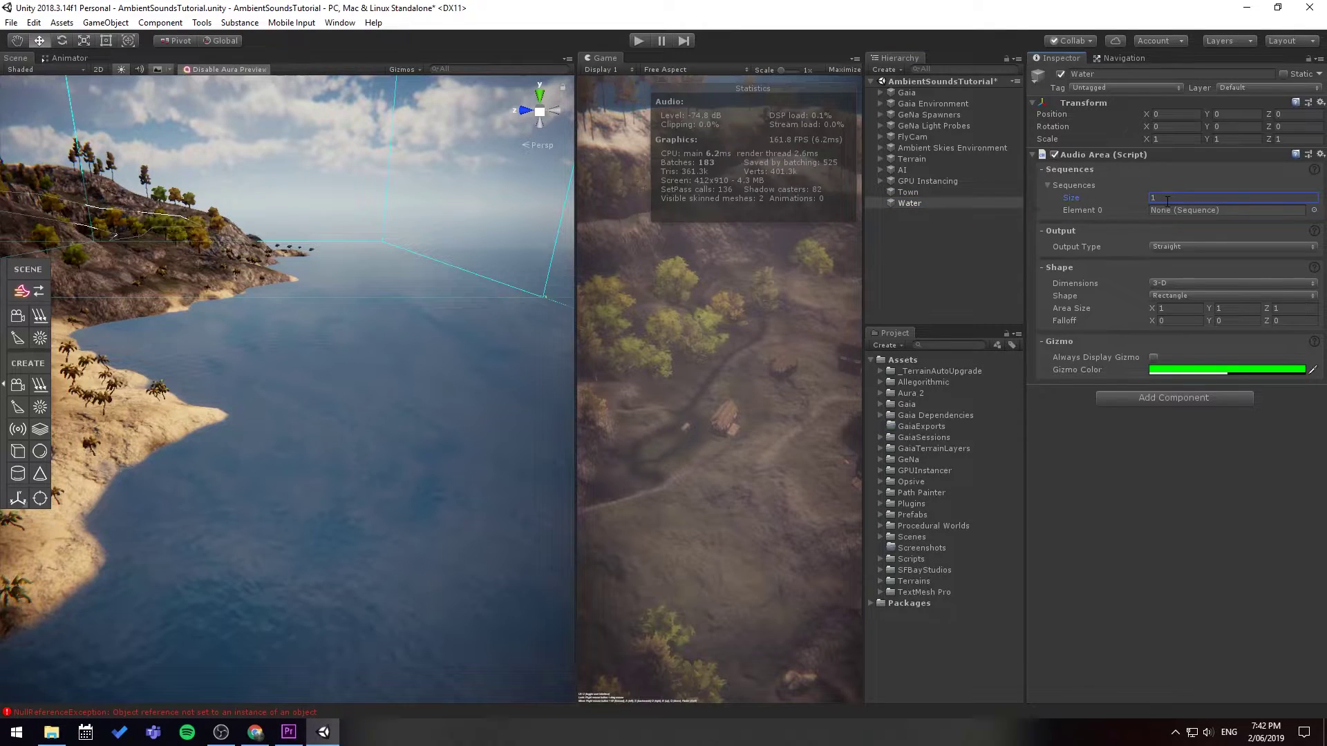
click(1314, 210)
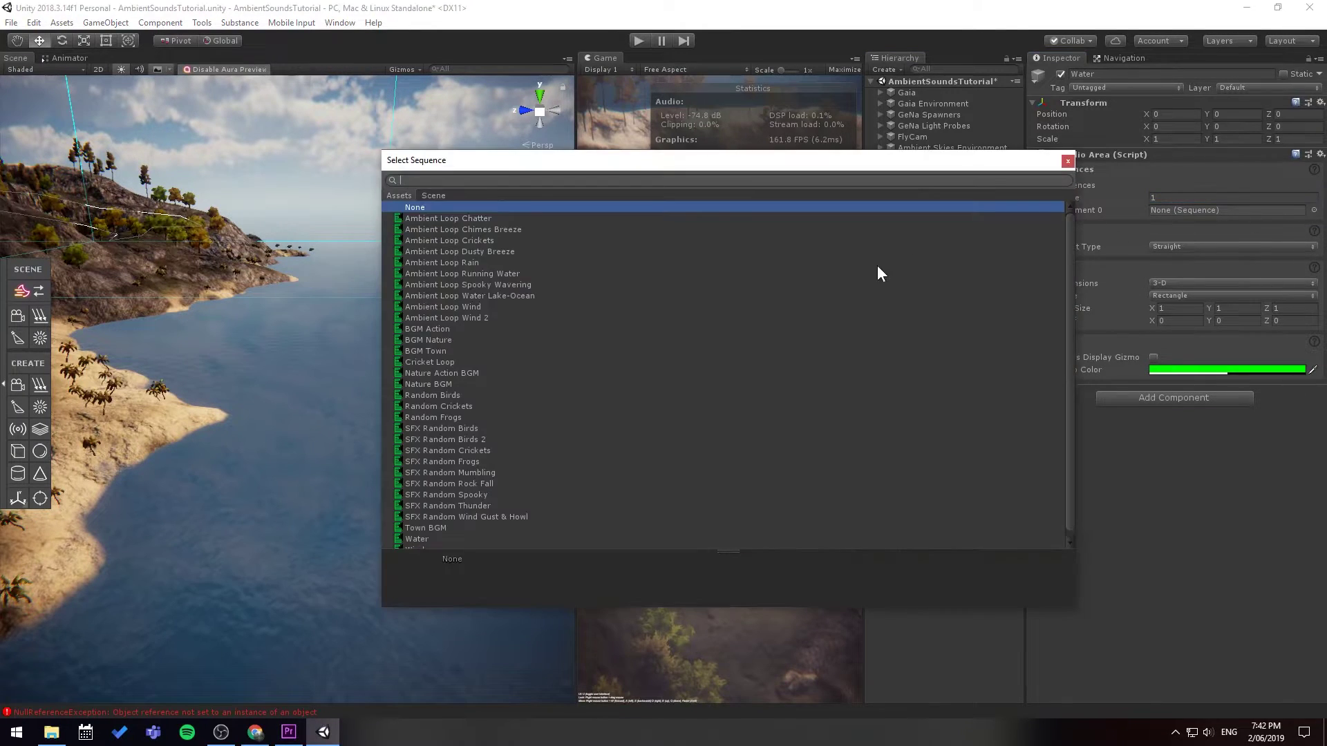
double_click(424, 533)
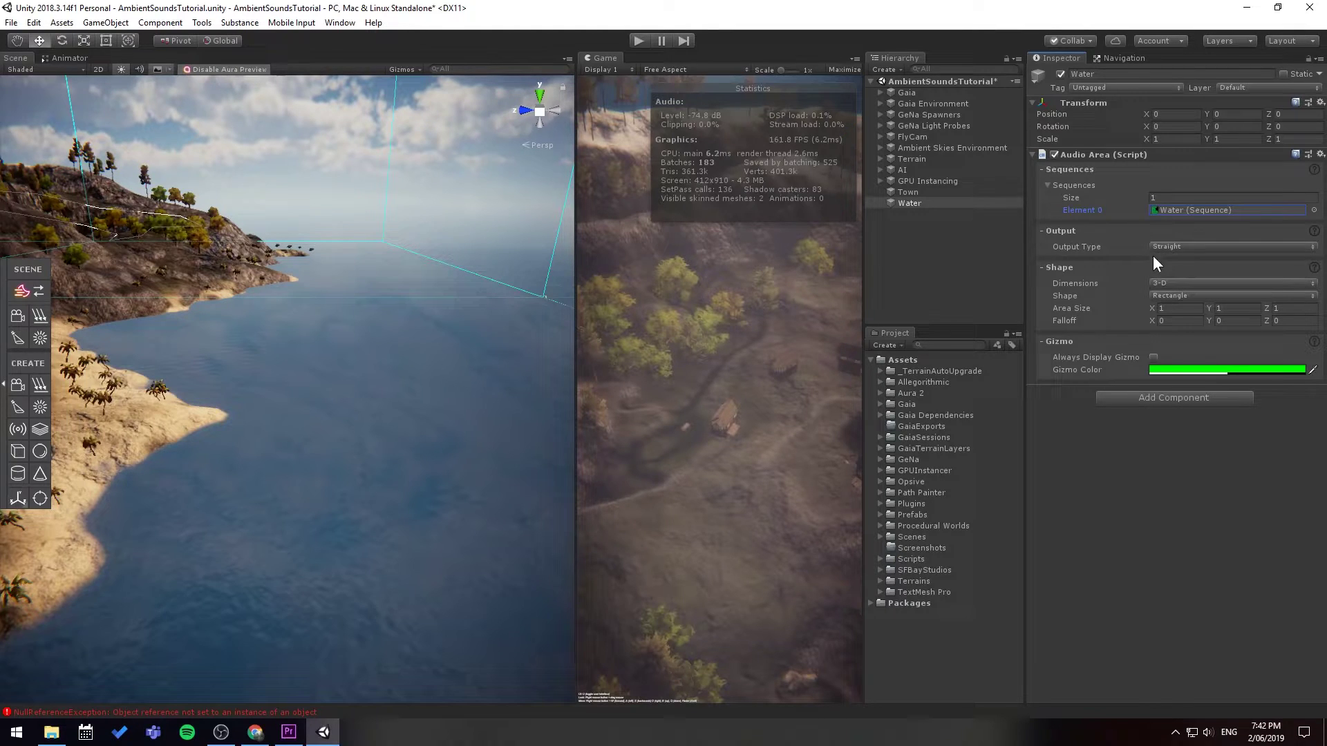
Set the Water area's dimensions to 1-D and frame the area in the Scene view.
click(1196, 283)
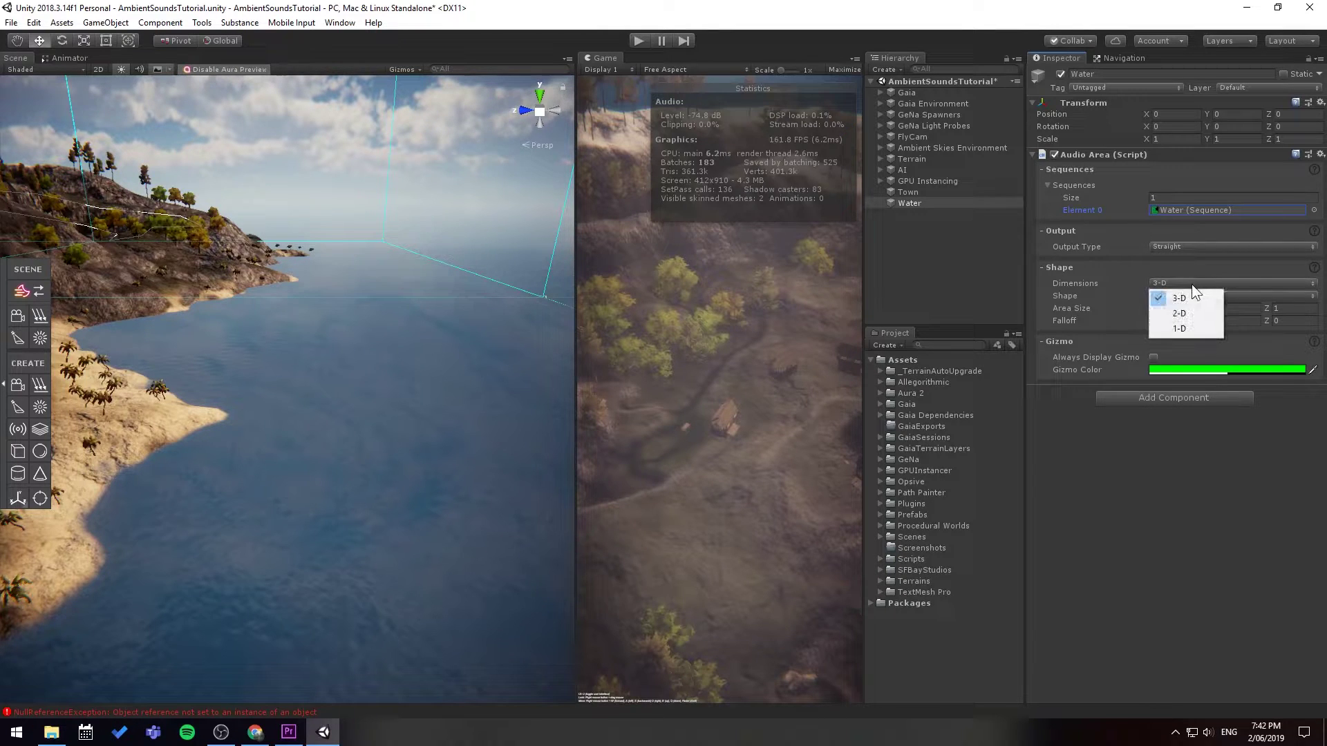
click(1193, 328)
key(f)
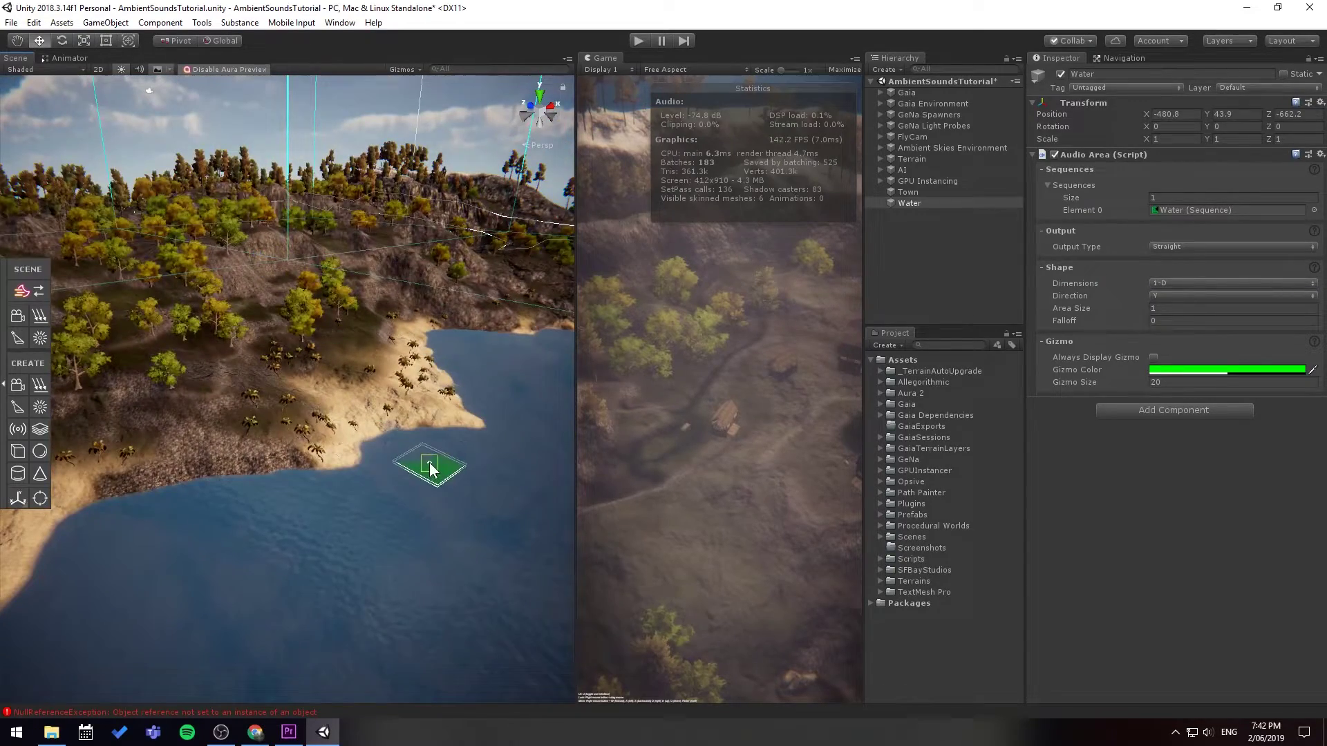
Position the Water area over the sea near the shore and set its Y position to 50.
drag(429, 462, 432, 459)
mouse_move(432, 458)
right_down()
mouse_move(320, 426)
mouse_move(391, 450)
mouse_move(414, 439)
right_up()
key(w)
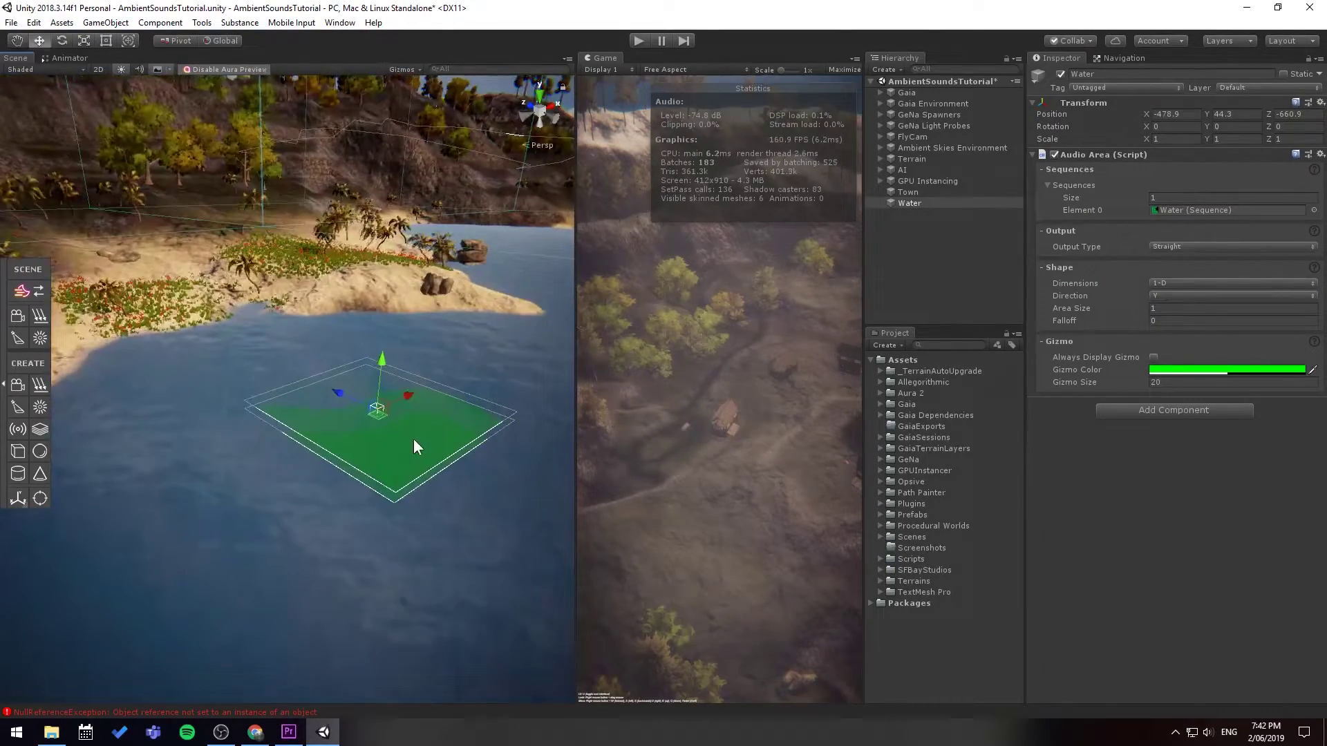
right_drag(380, 380, 483, 364)
drag(327, 424, 336, 401)
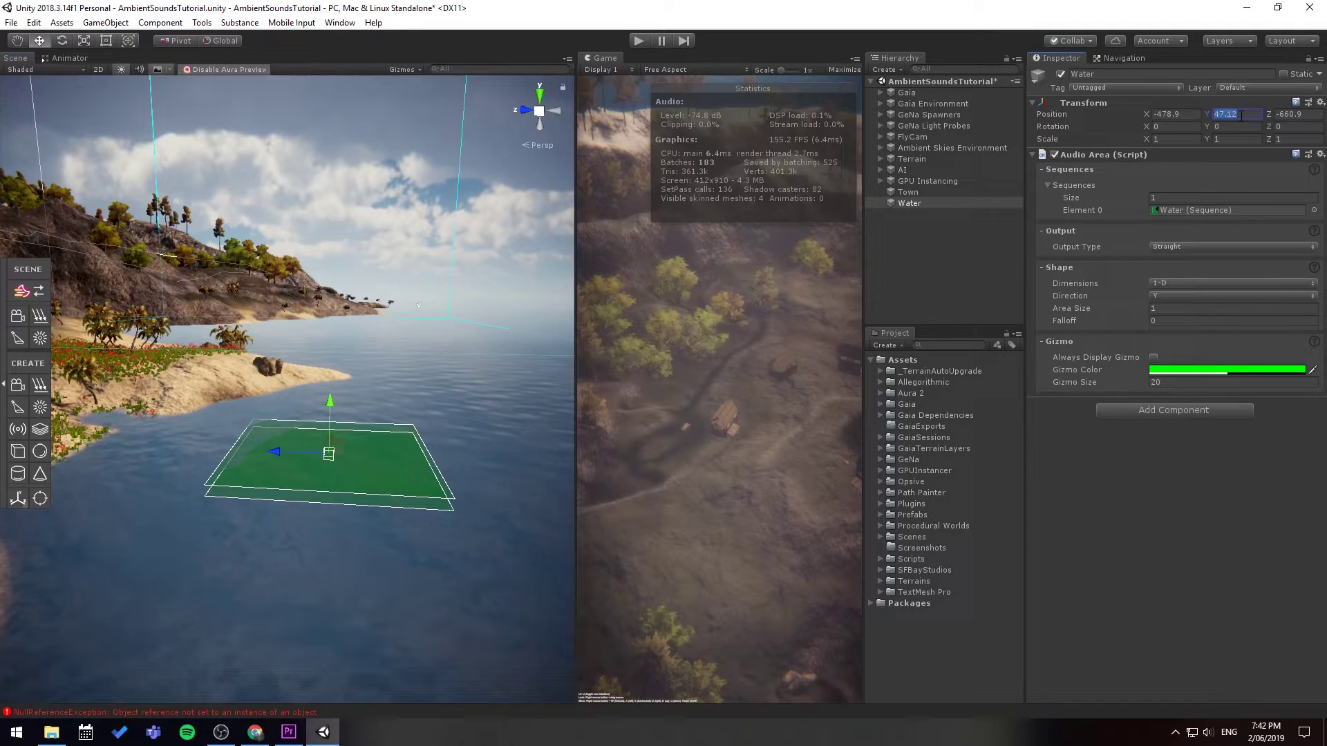
text(50)
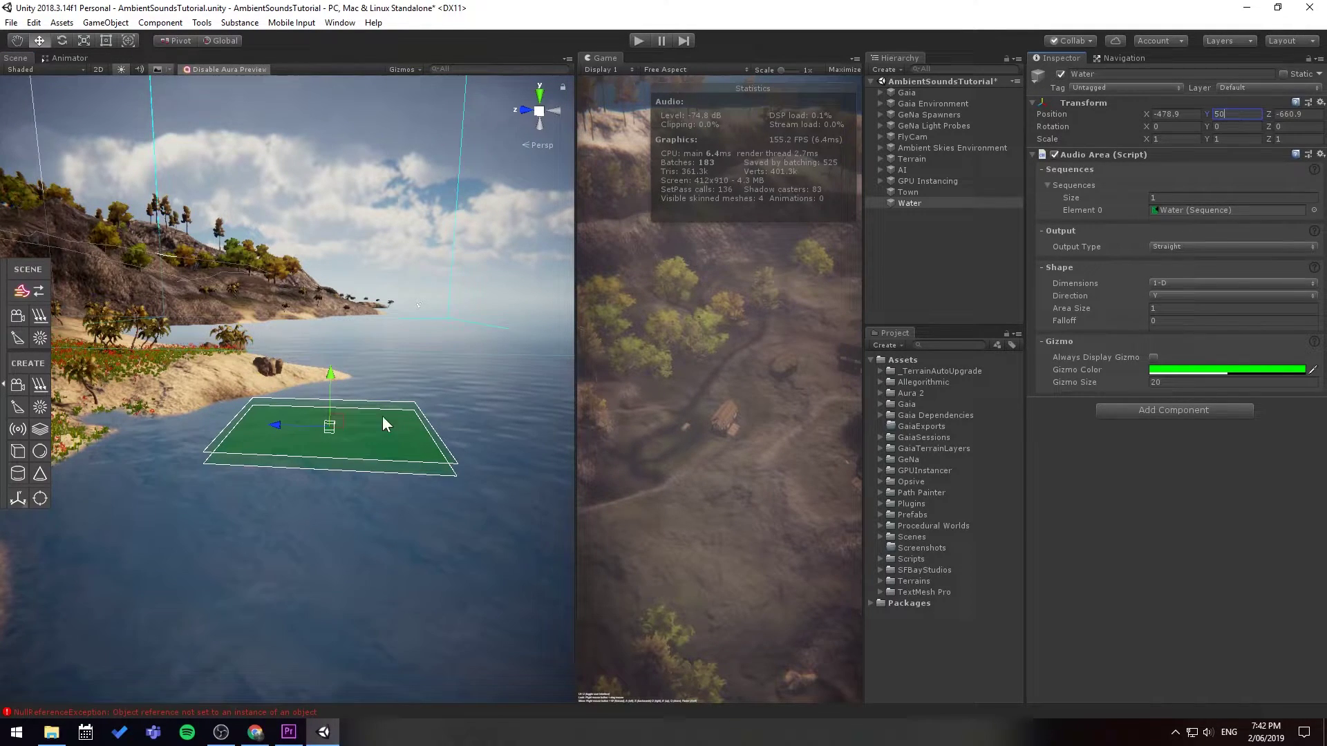
Set the Water area's falloff to 10.
right_drag(367, 427, 354, 434)
key(d)
key(w)
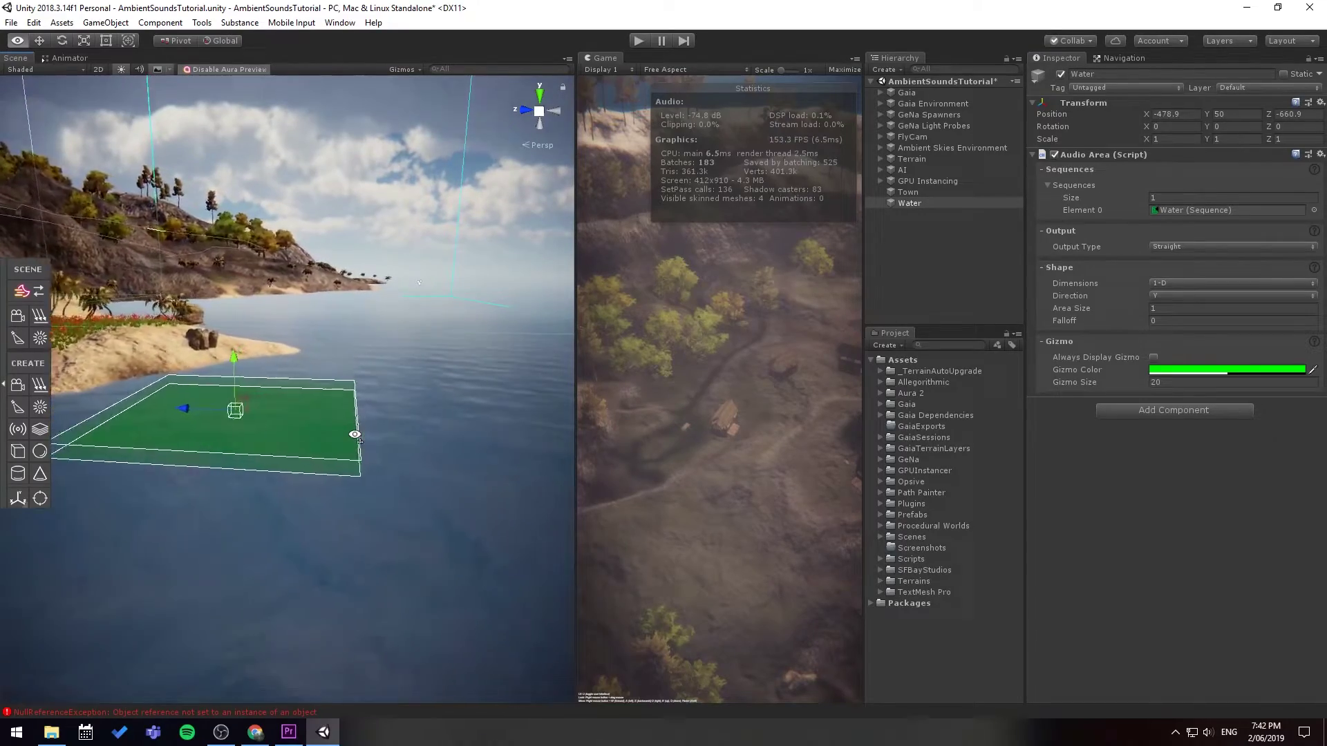
alt+drag(355, 434, 268, 389)
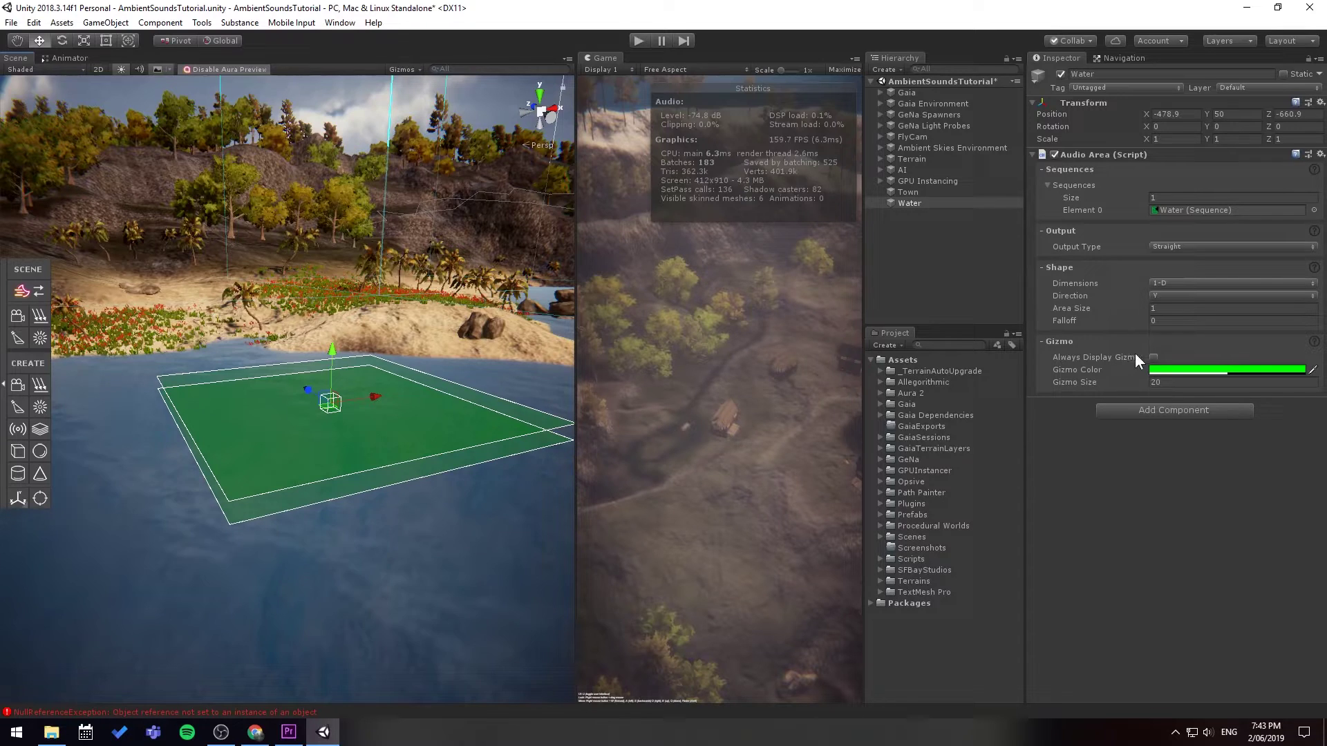
drag(1090, 320, 1252, 320)
click(1255, 321)
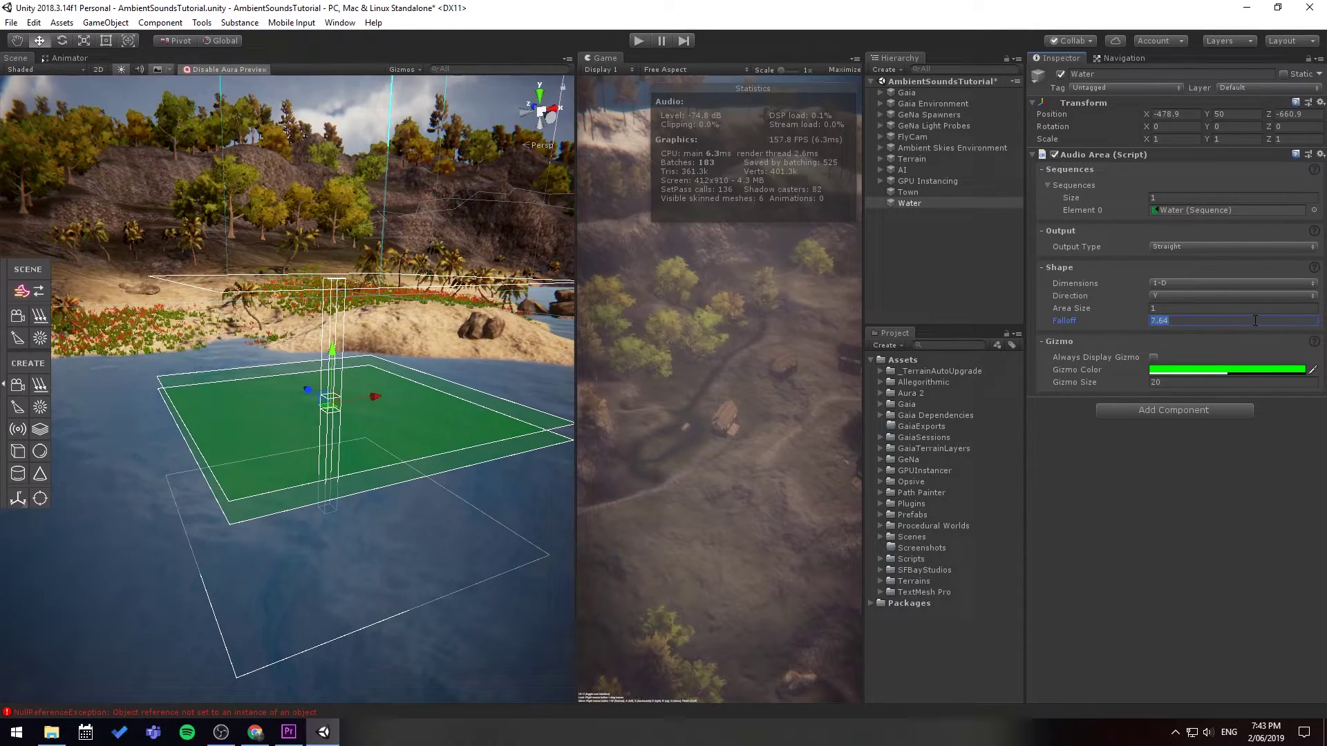
text(10)
scroll(436, 342, down, 4)
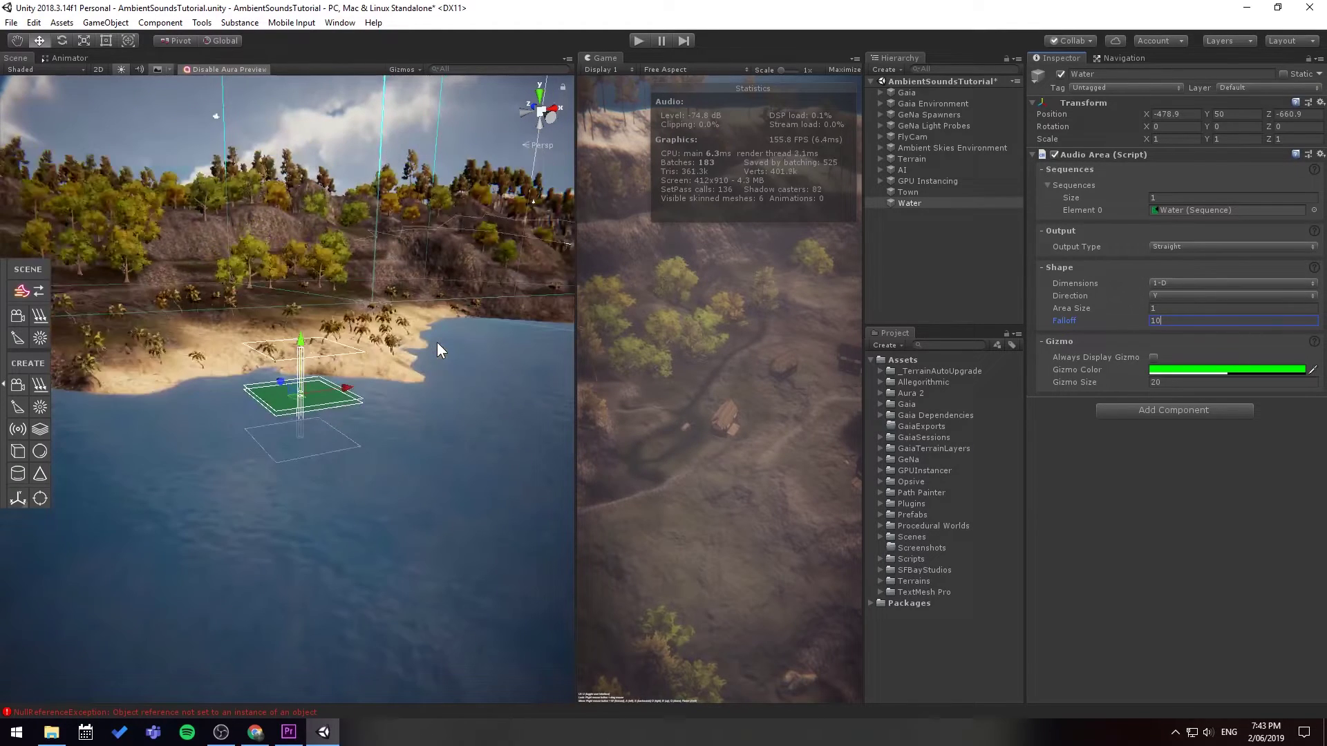
Extend the Water area's falloff to 30.
mouse_move(436, 342)
alt+mouse_down()
mouse_move(455, 336)
mouse_move(425, 337)
alt+mouse_up()
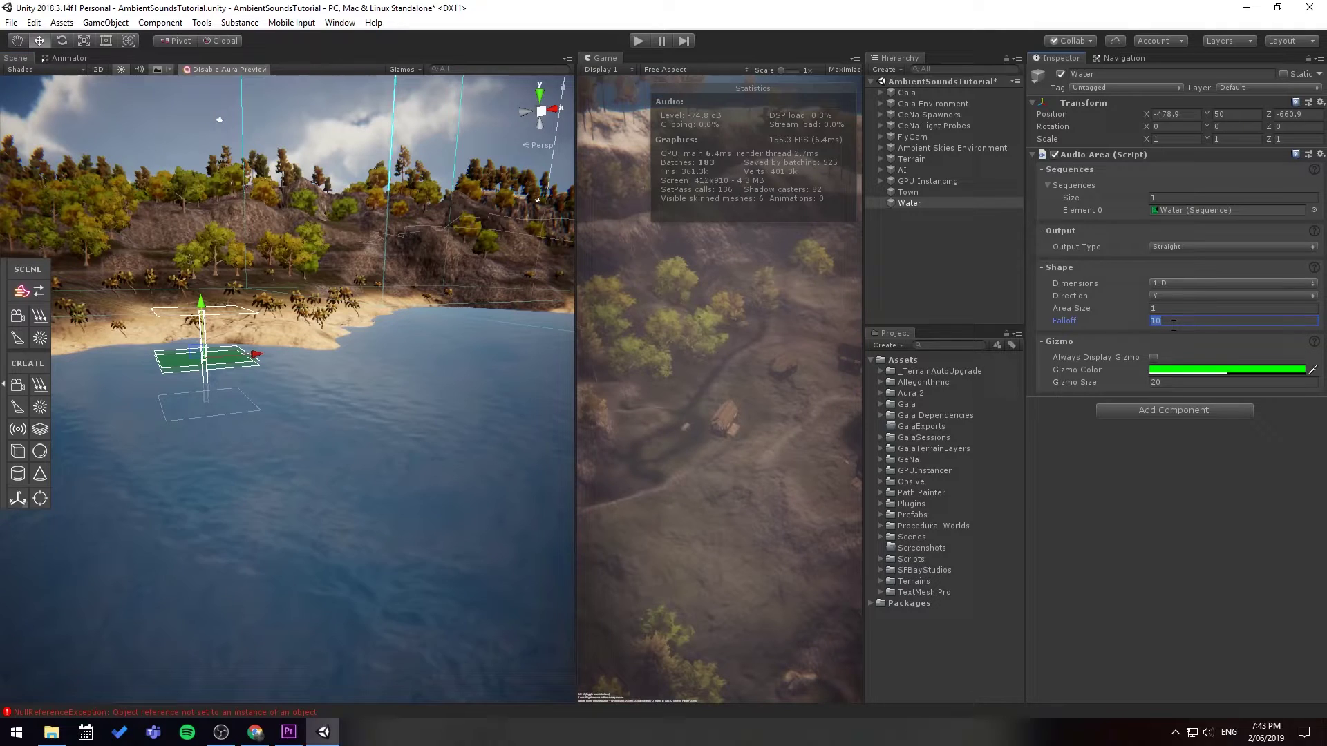
text(30)
scroll(413, 322, down, 3)
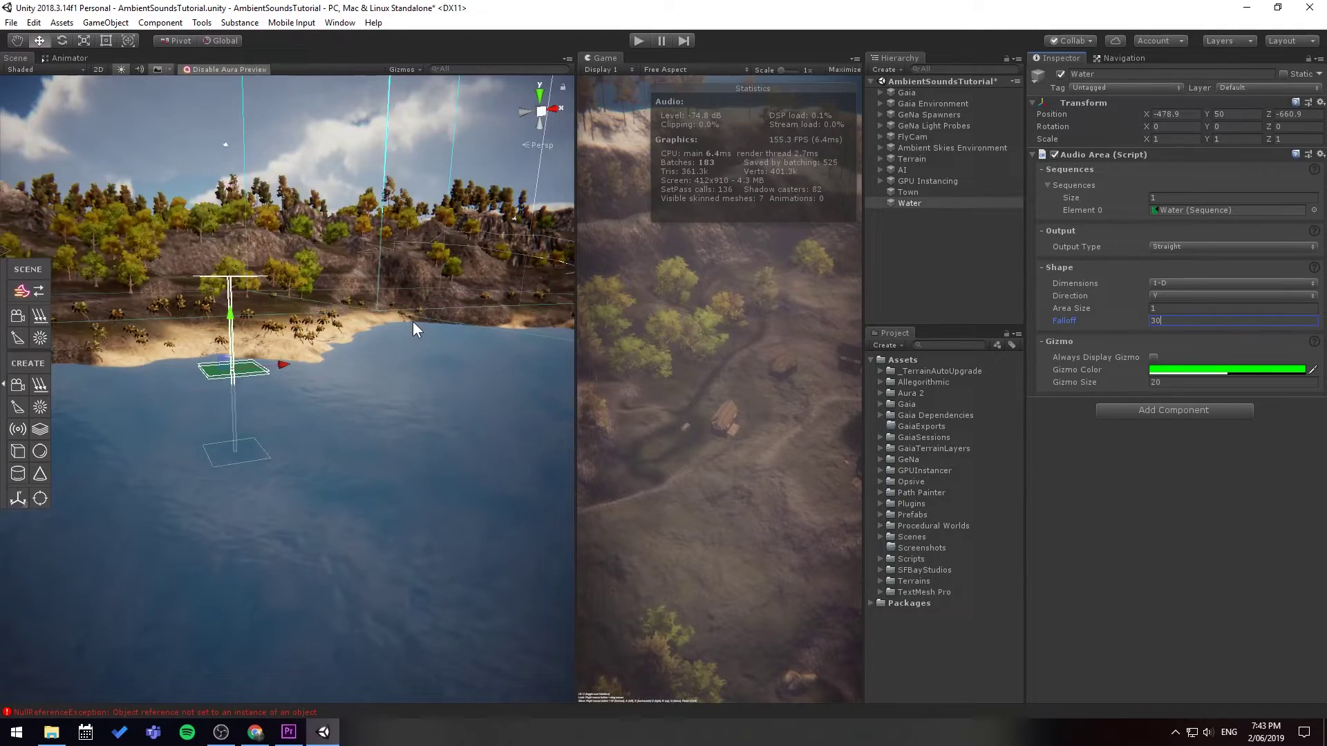
Run the scene in play mode with FlyCam and Water both selected so their gizmos show in the Scene view.
middle_drag(412, 322, 425, 334)
click(644, 39)
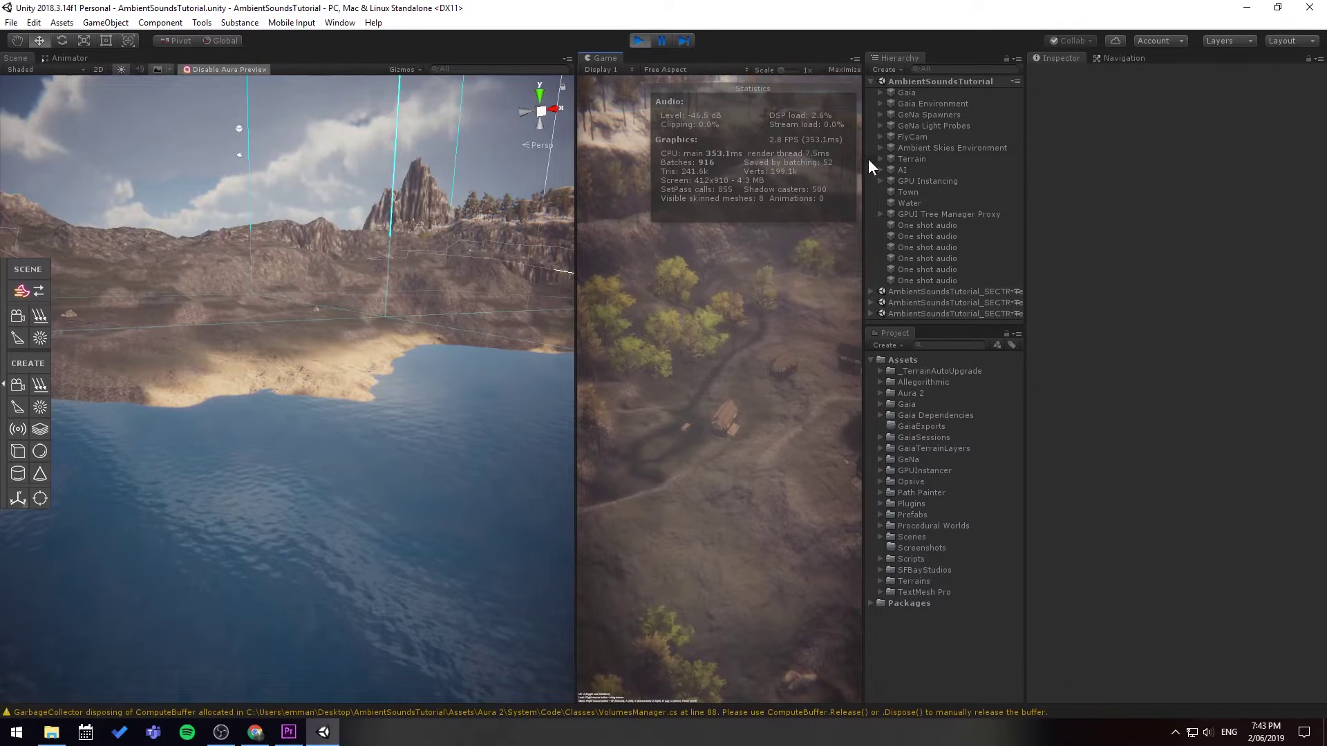
click(927, 136)
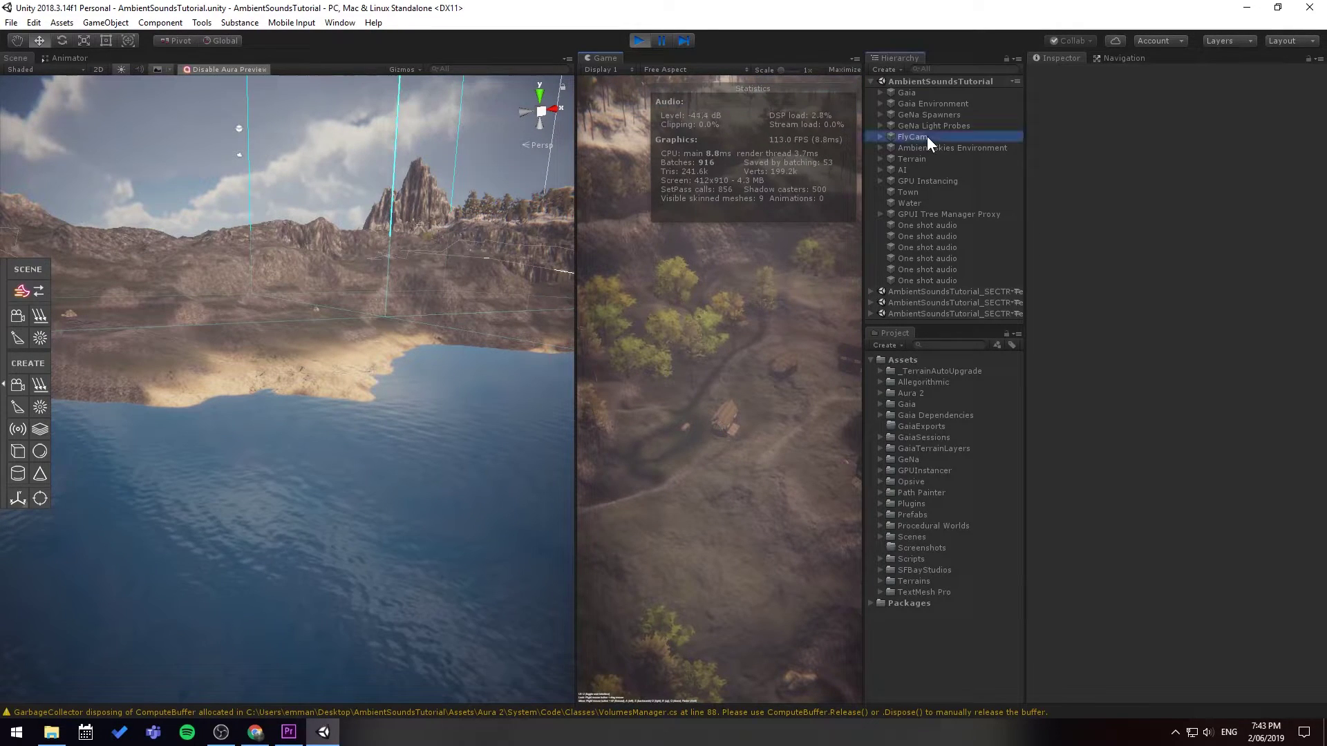
ctrl+click(929, 202)
click(698, 330)
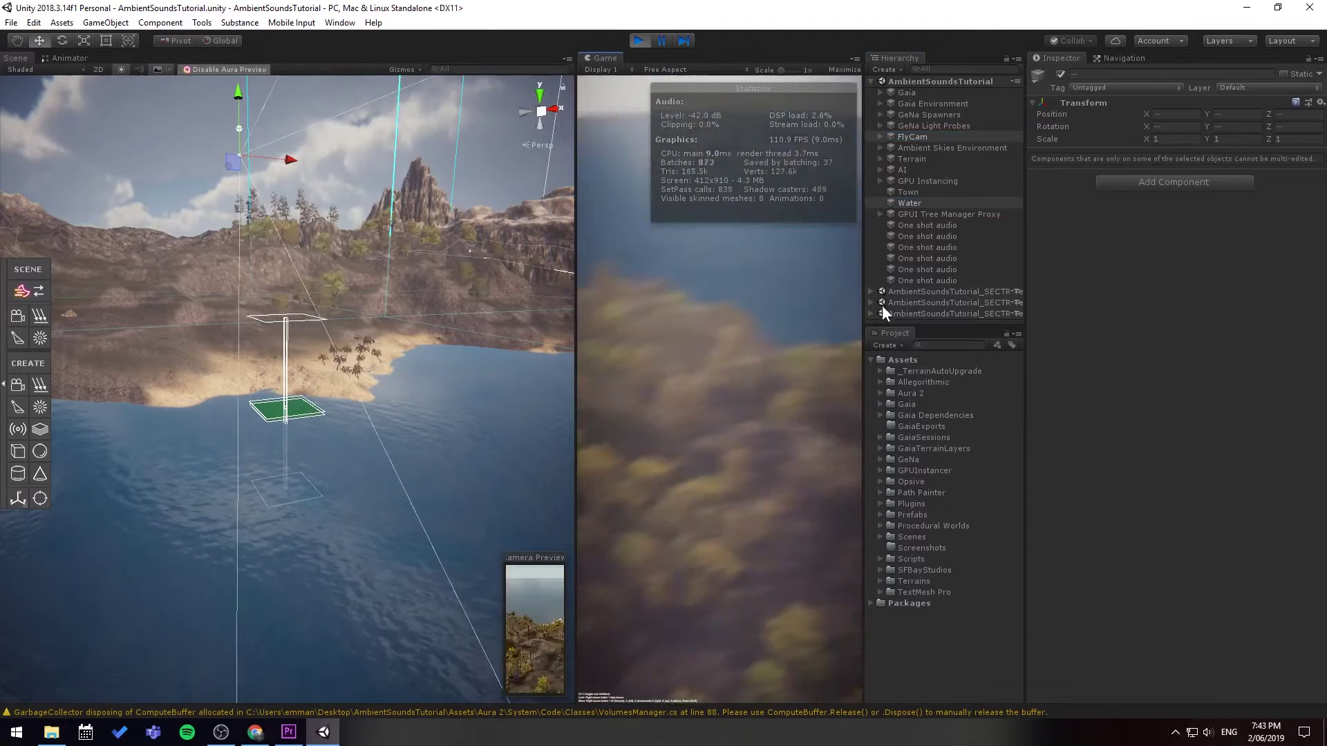
Fly the game camera from the hillside down past the beach palms and out over the sea to test the Water sound.
key(w)
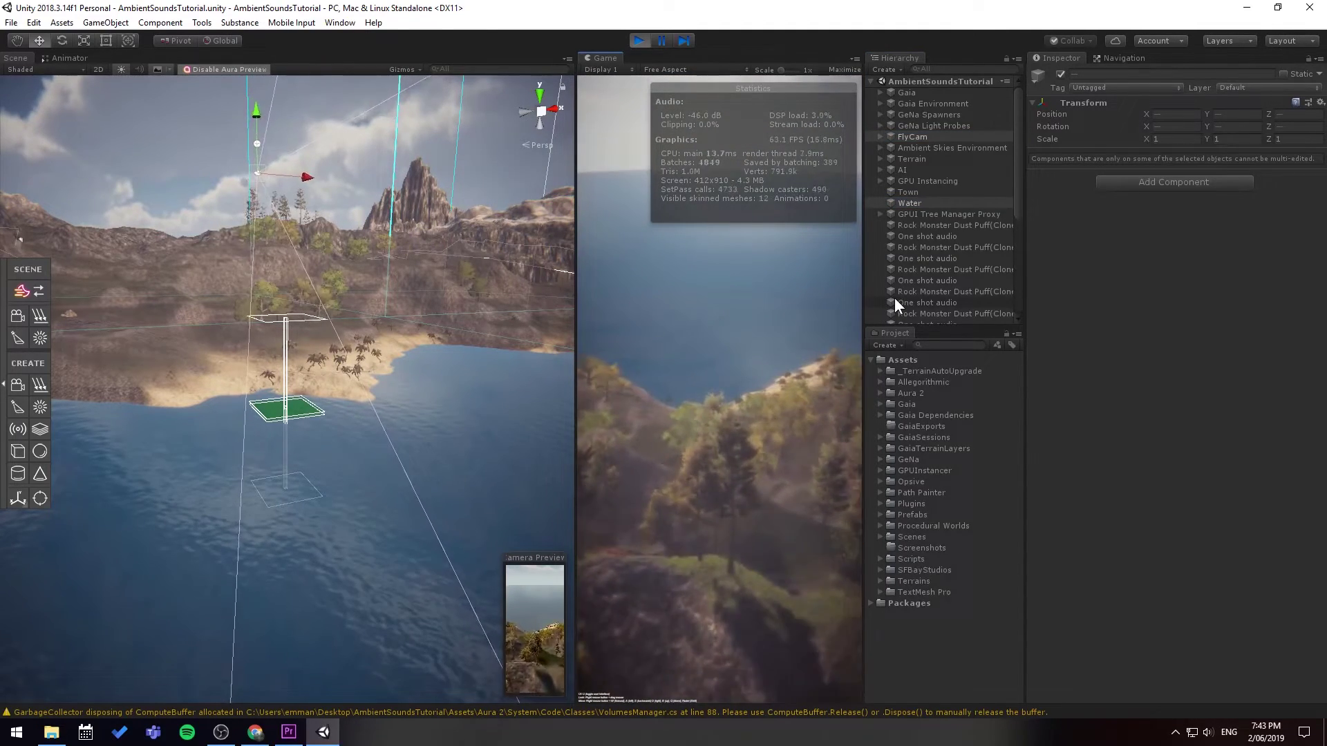
key(w)
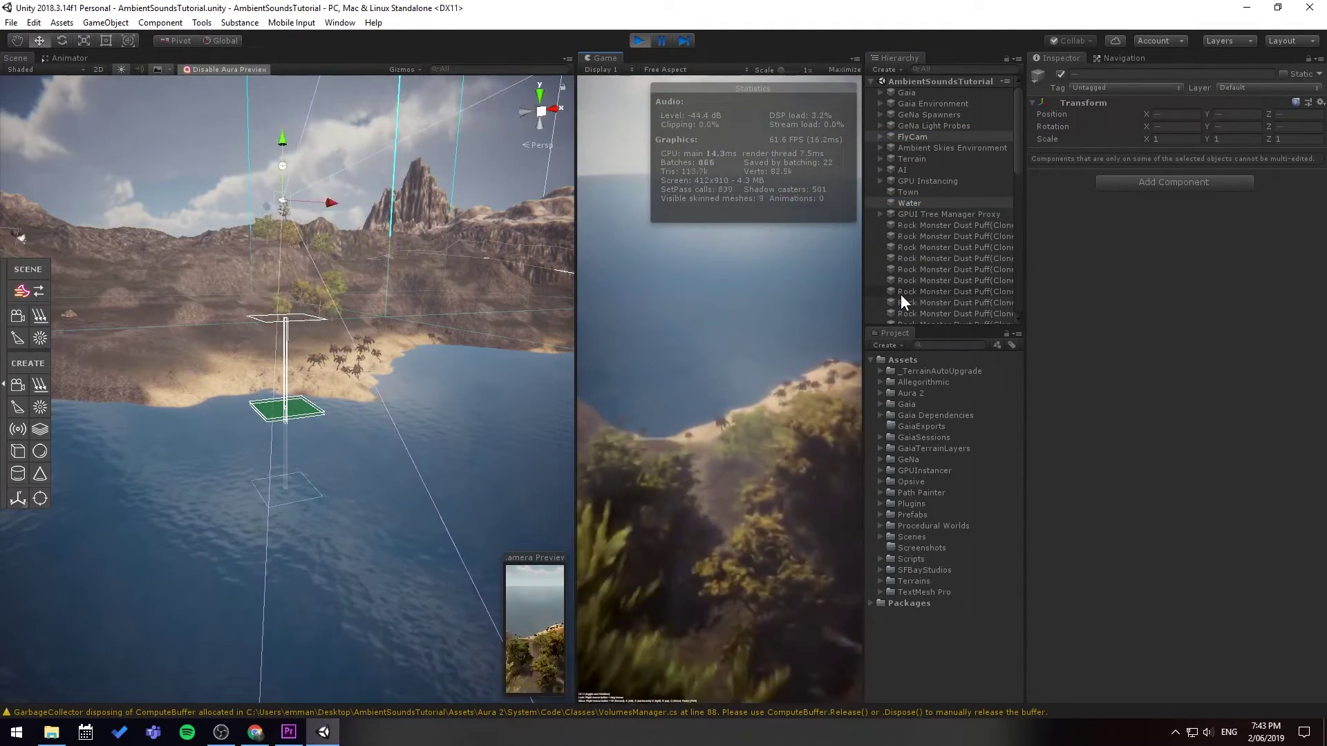
right_drag(901, 293, 796, 277)
key(w)
key(w)
key(w)
key(w)
key(w)
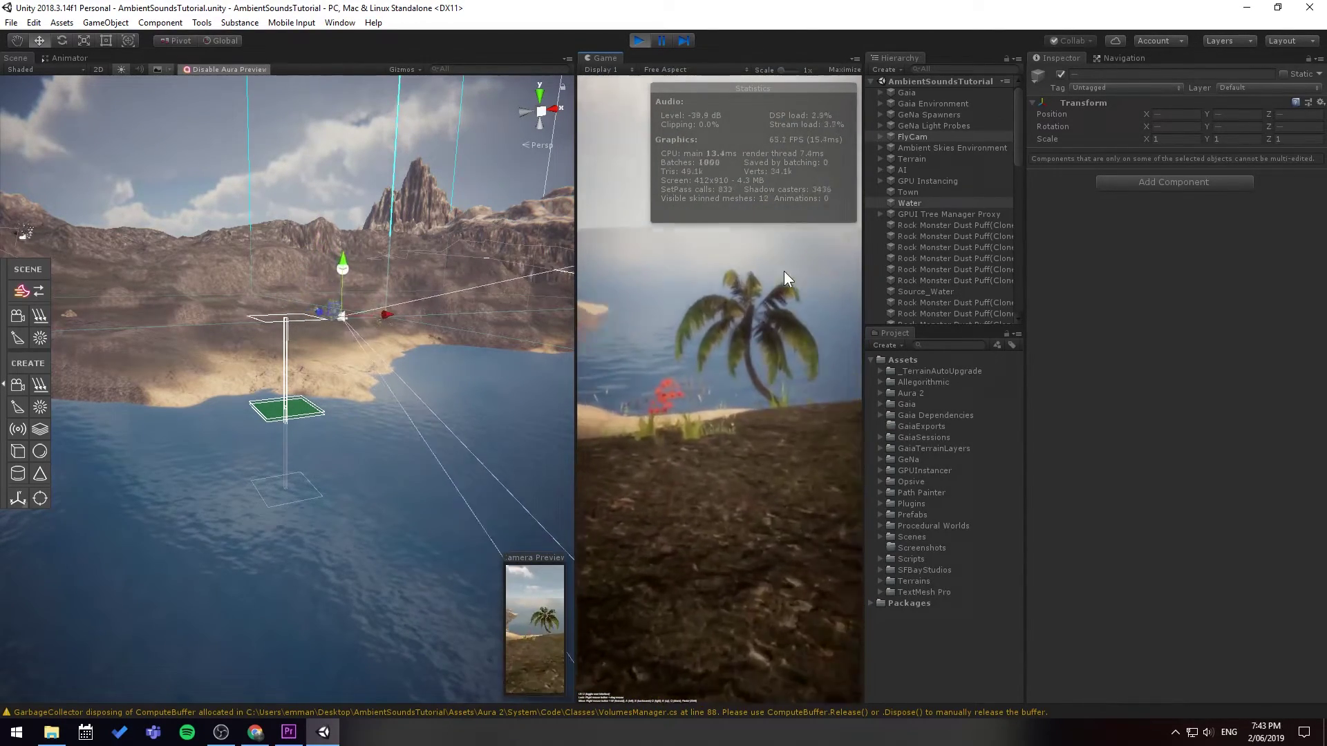
key(w)
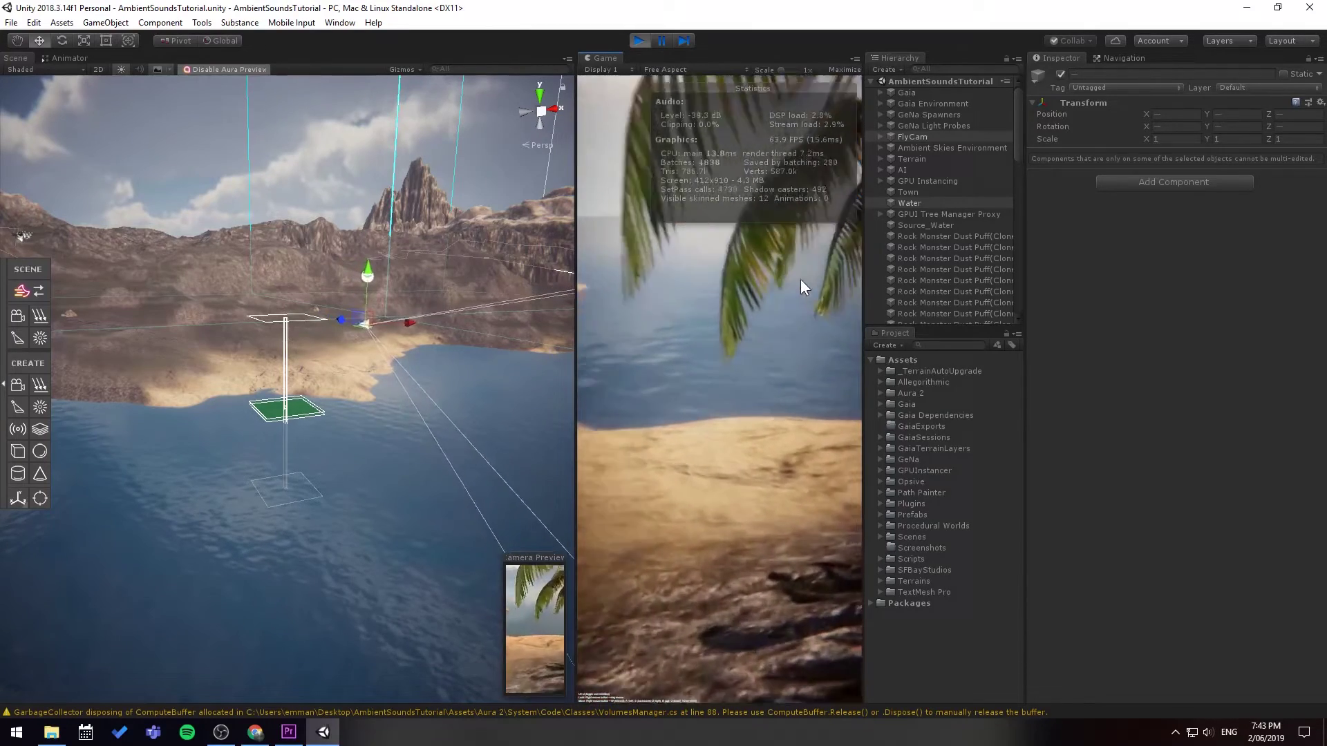
key(w)
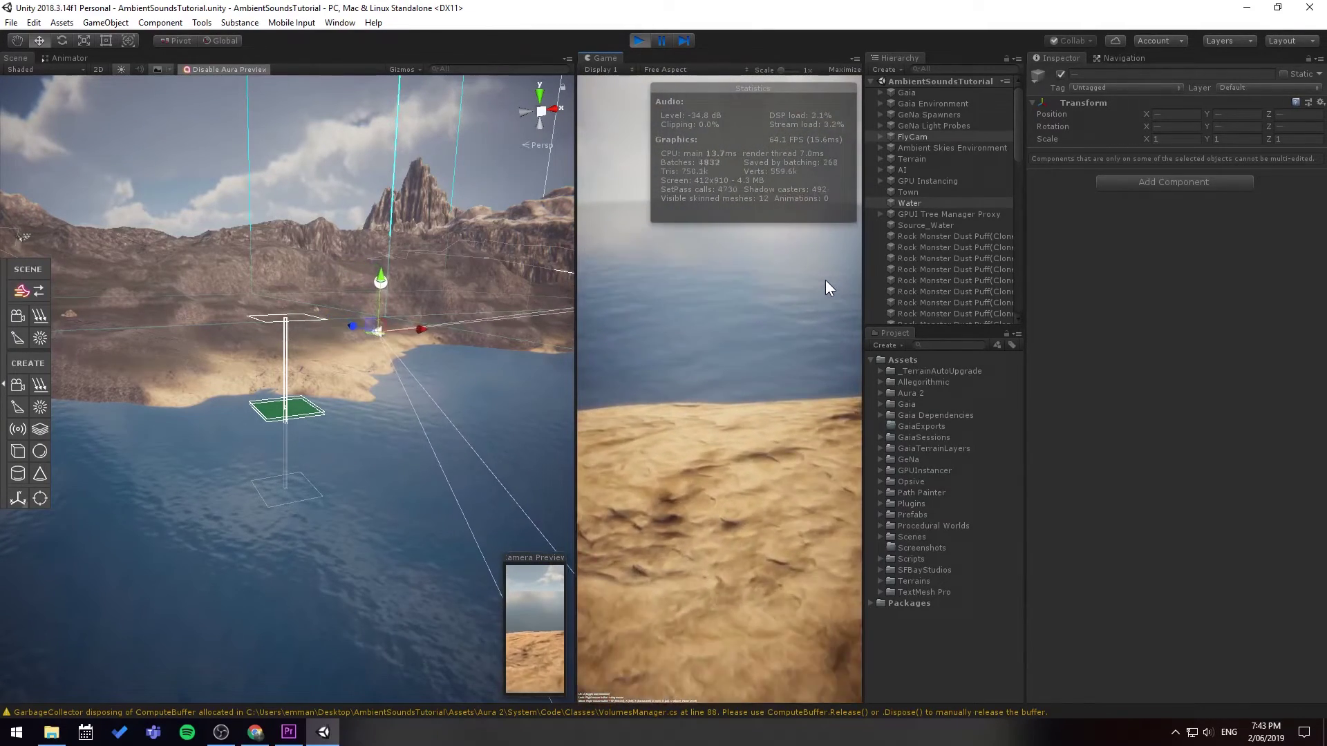
key(w)
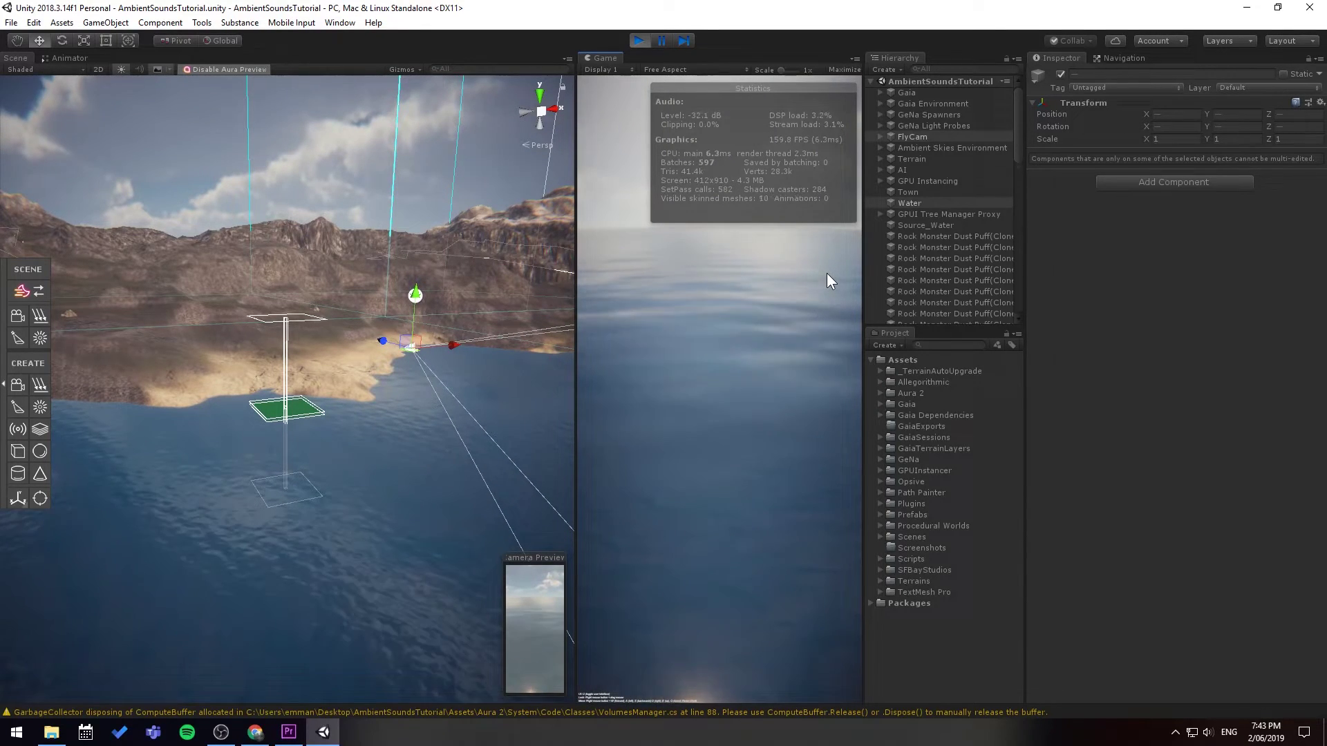
Fly the camera back from the sea up over the wooded hillside to check how the Water sound fades.
key(s)
key(s)
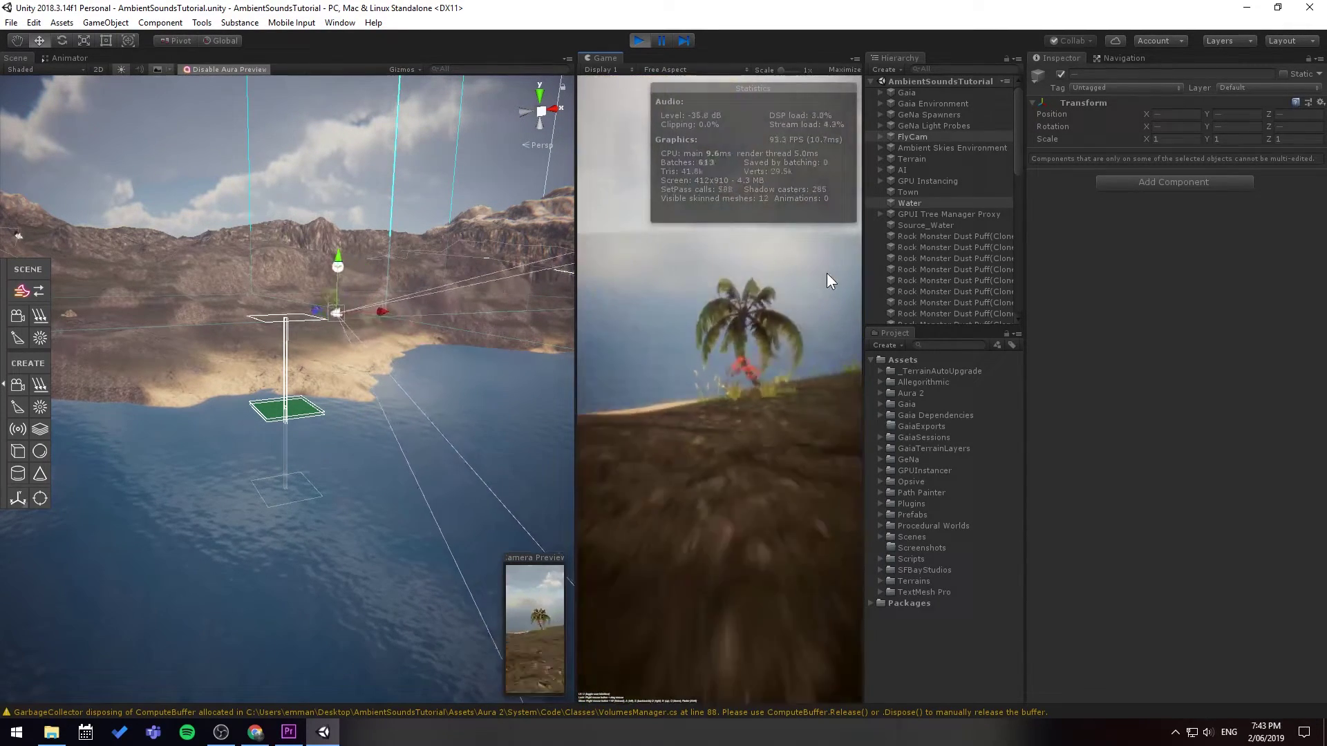
right_drag(827, 272, 852, 311)
key(s)
Widen the Game view and fly the camera forward and back near the shore to retest the Water falloff.
drag(862, 307, 975, 311)
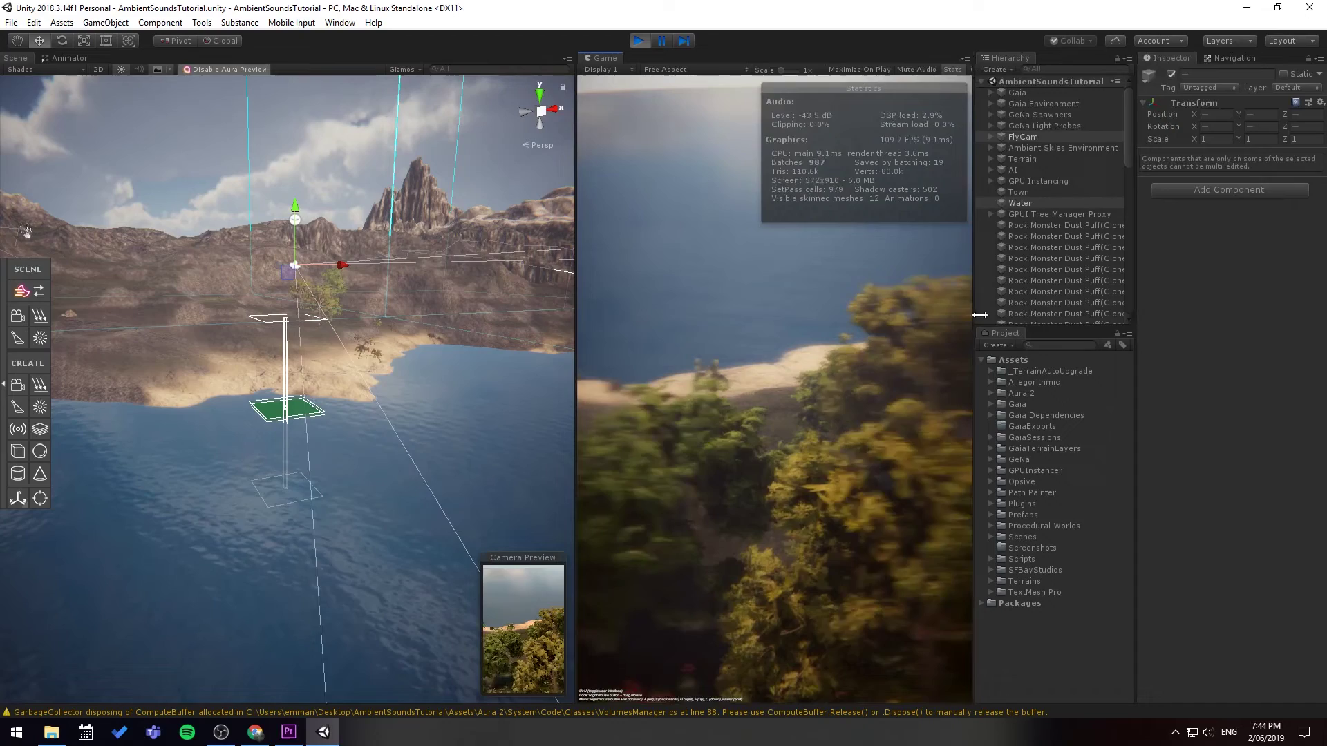
key(w)
key(w)
mouse_move(844, 351)
right_down()
mouse_move(823, 330)
mouse_move(821, 346)
right_up()
key(w)
key(s)
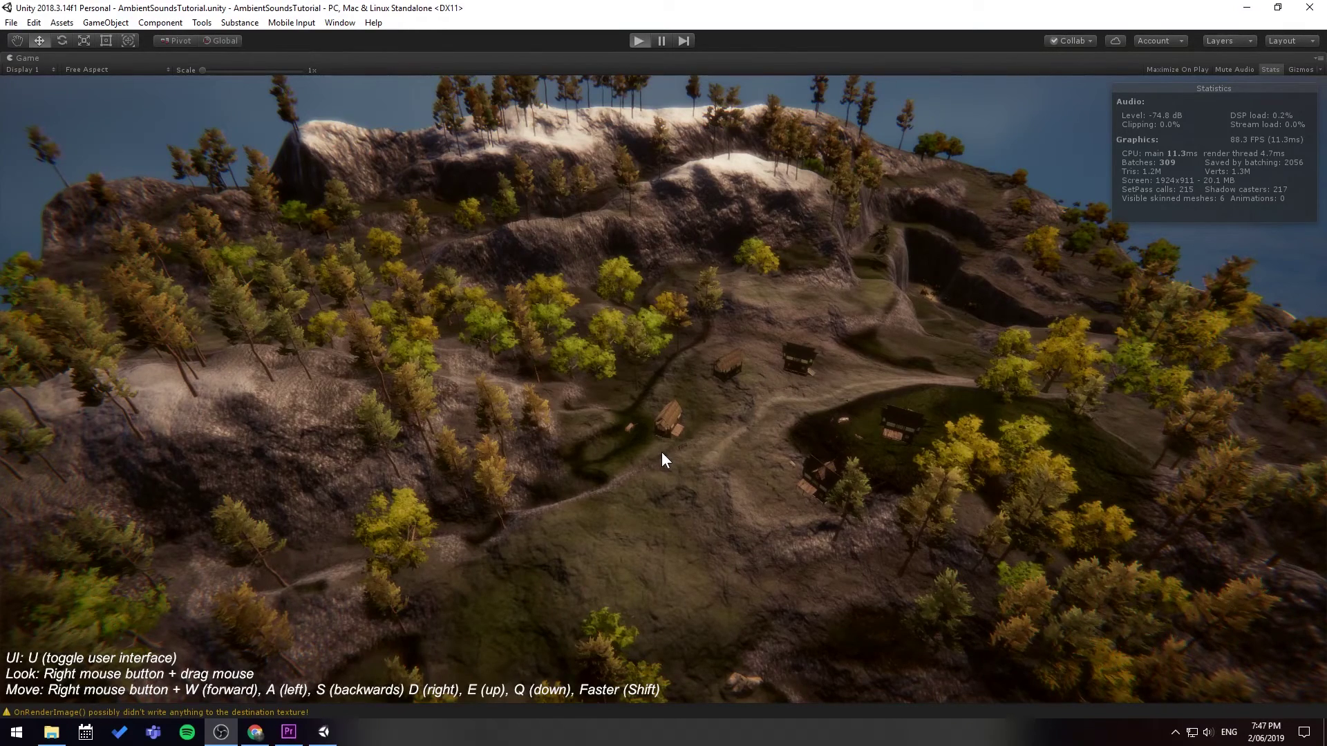
Run the scene in the full-width Game view over the town to test the ambient sounds.
key(ctrl+p)
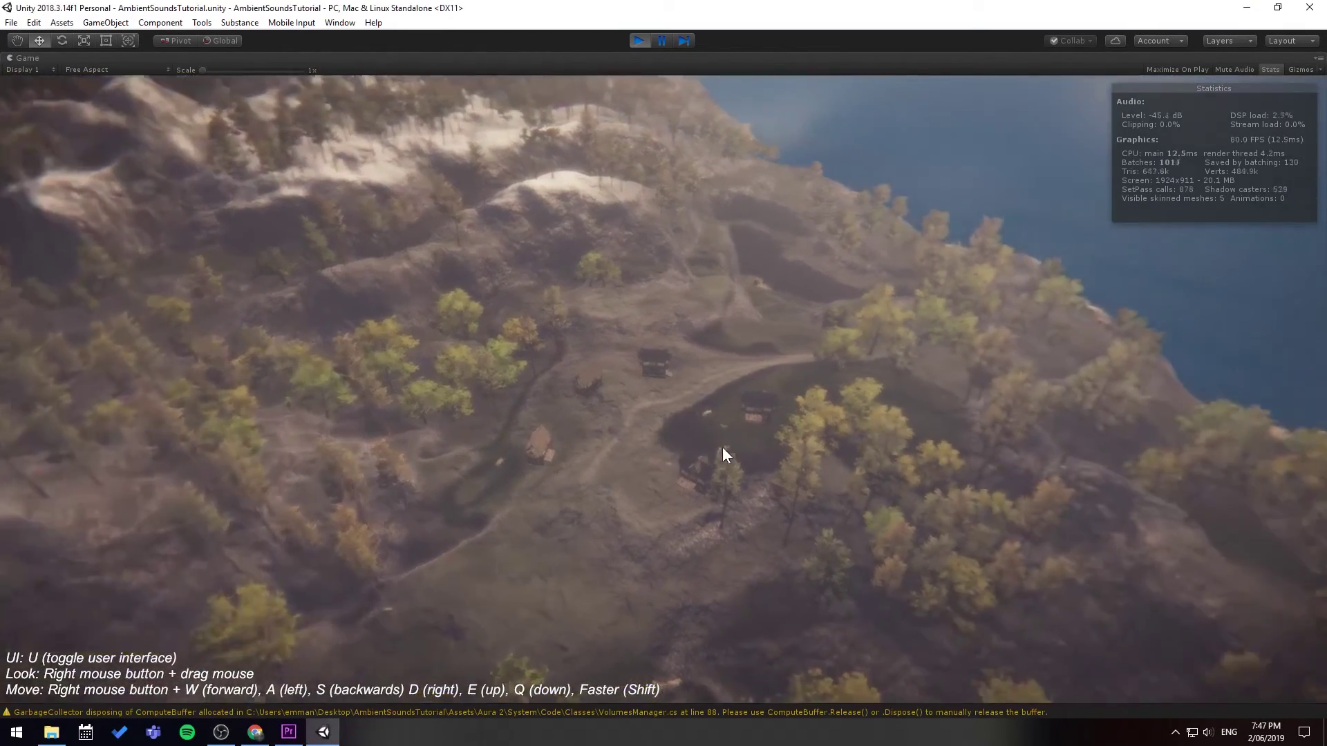